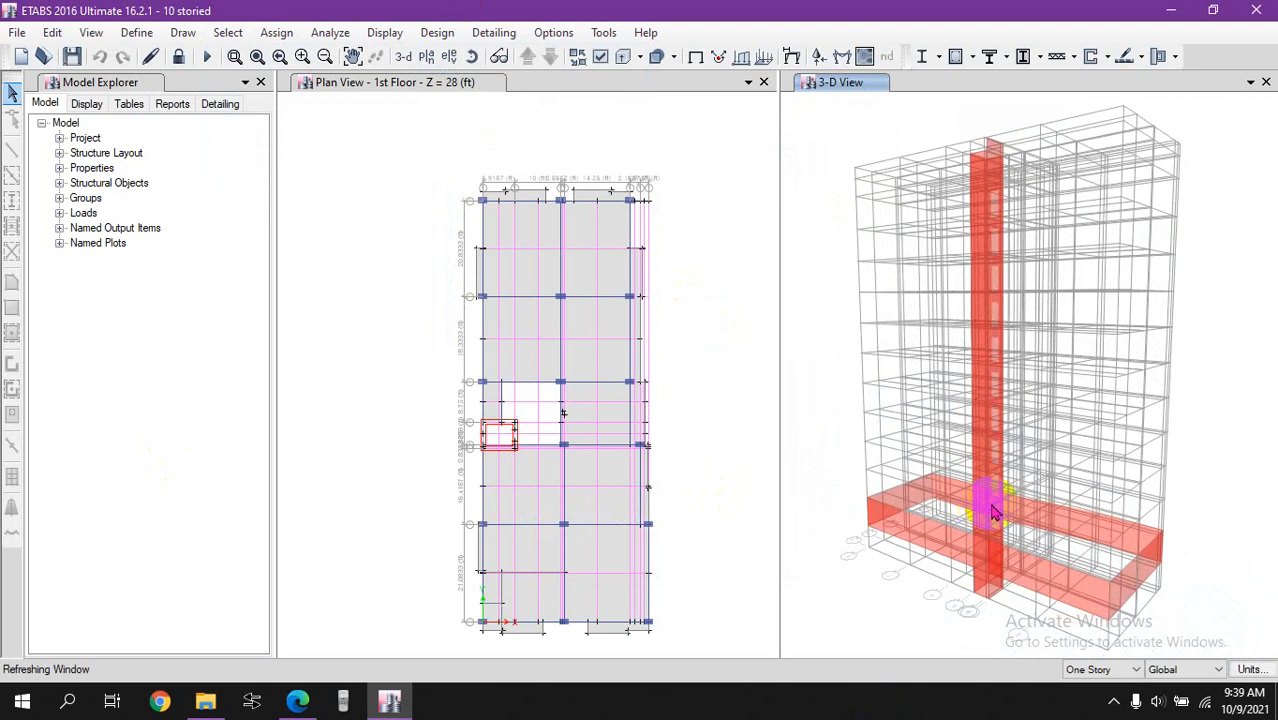
# Step: Select all the wall panels of the low perimeter wall around the building's base in the 3-D view and hide them
pyautogui.scroll(5, 1020, 585)
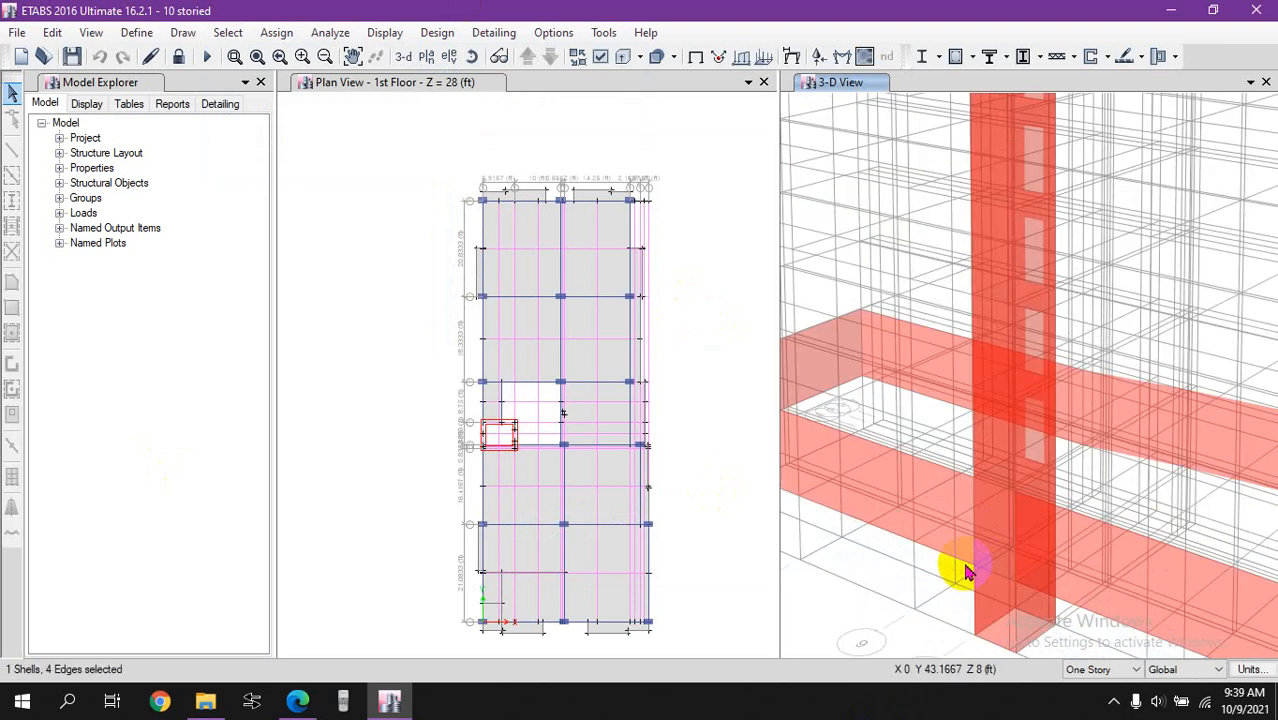
pyautogui.moveTo(852, 492); pyautogui.dragTo(1006, 540, button='middle')
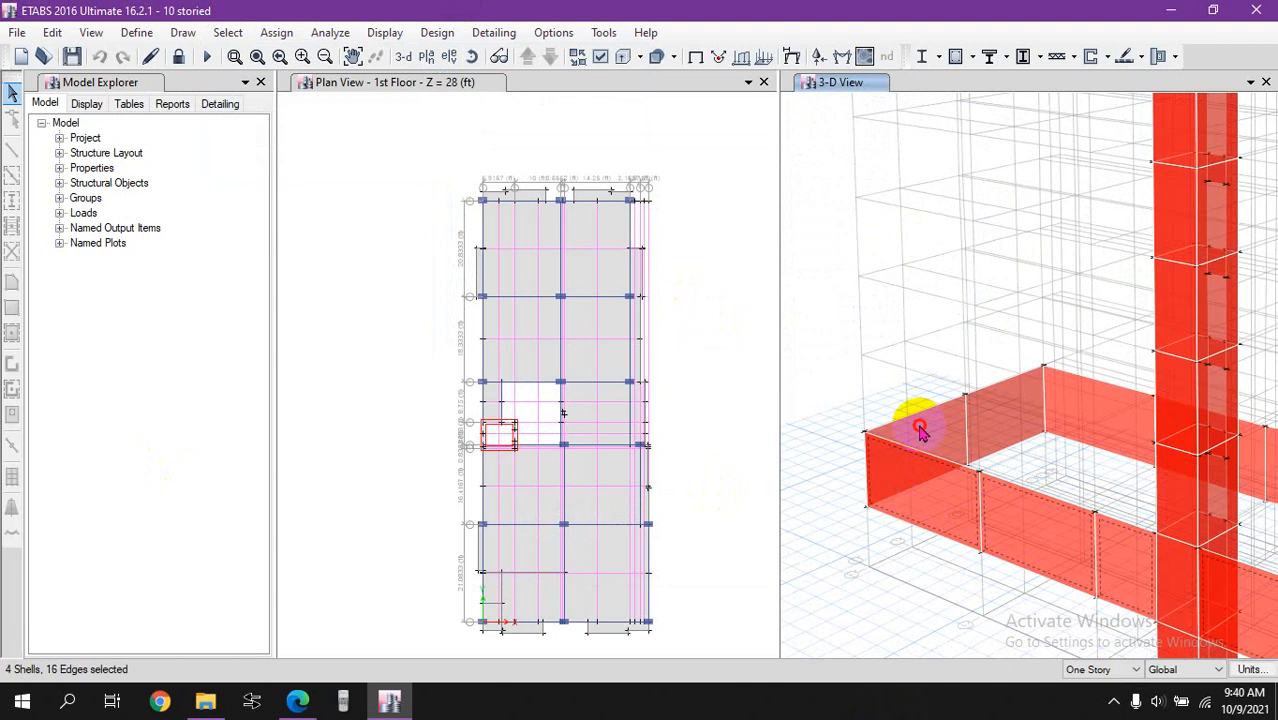
pyautogui.click(1079, 415)
pyautogui.scroll(-5, 1047, 400)
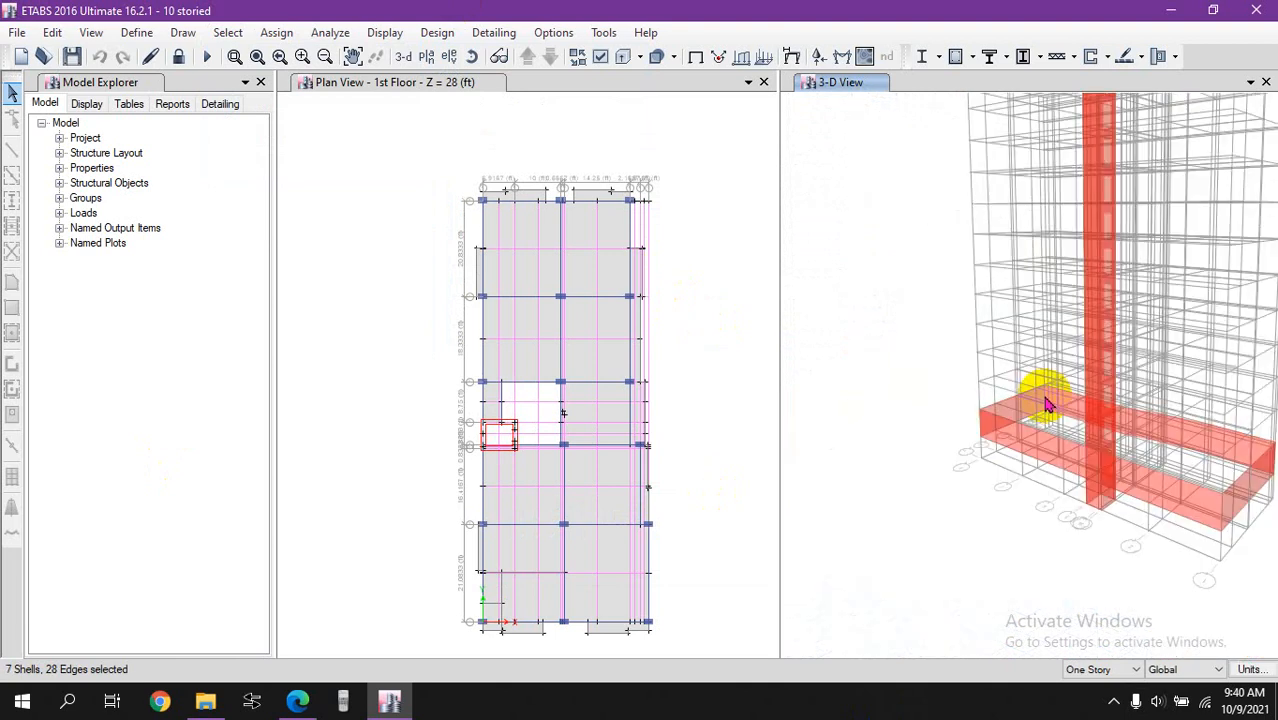
pyautogui.click(1195, 502)
pyautogui.moveTo(1195, 502); pyautogui.dragTo(862, 487, button='middle')
pyautogui.click(1135, 452)
pyautogui.click(1137, 459)
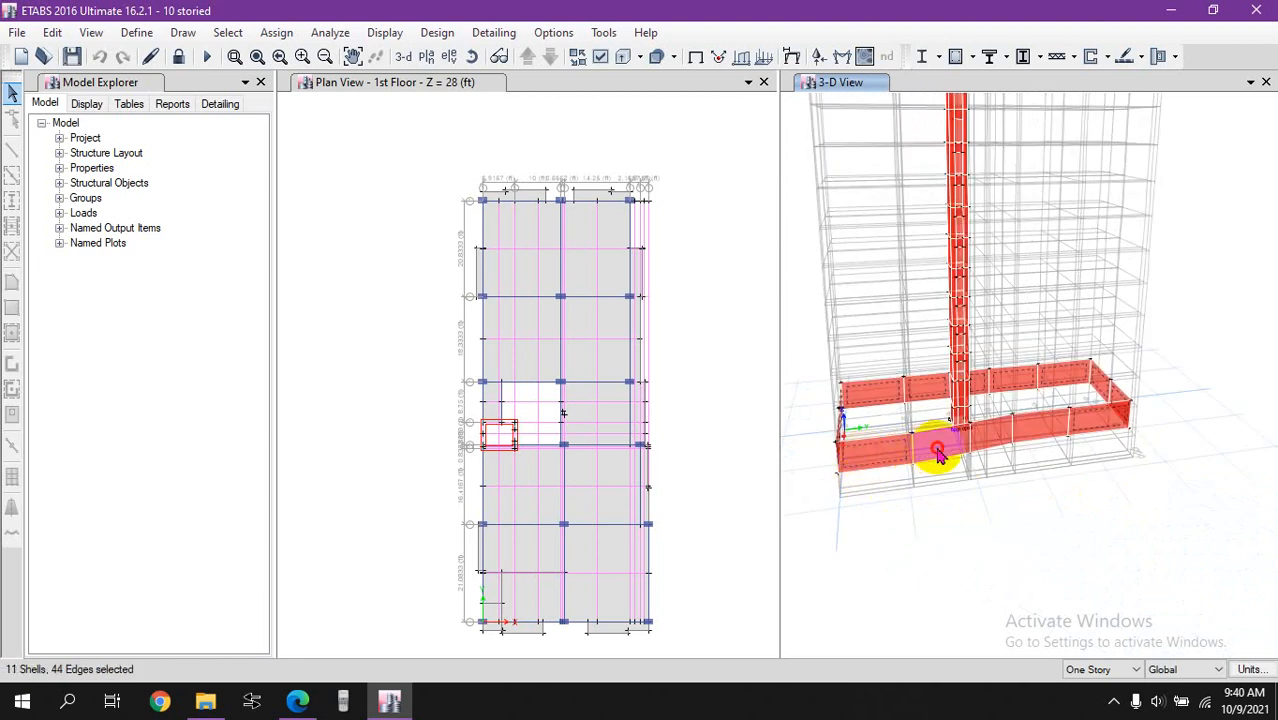
pyautogui.scroll(5, 938, 455)
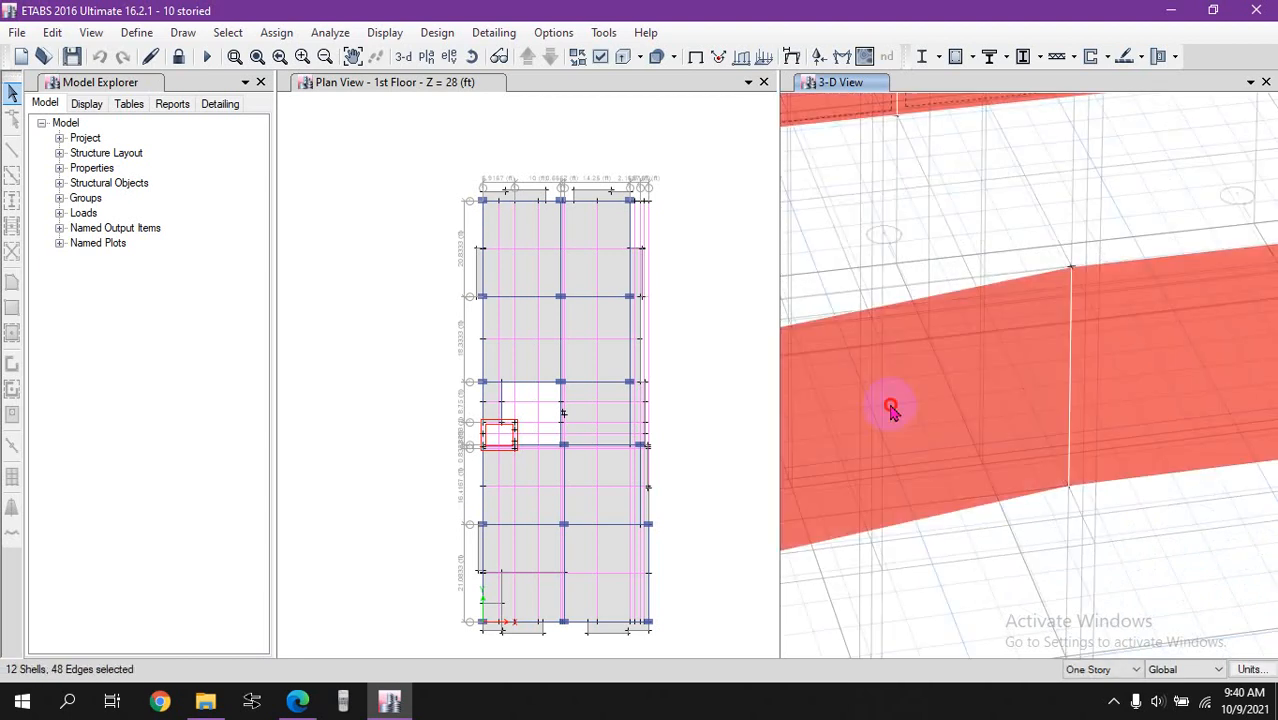
pyautogui.click(890, 408)
pyautogui.scroll(-5, 892, 408)
pyautogui.keyDown('shift'); pyautogui.moveTo(1115, 447); pyautogui.dragTo(990, 437, button='middle'); pyautogui.keyUp('shift')
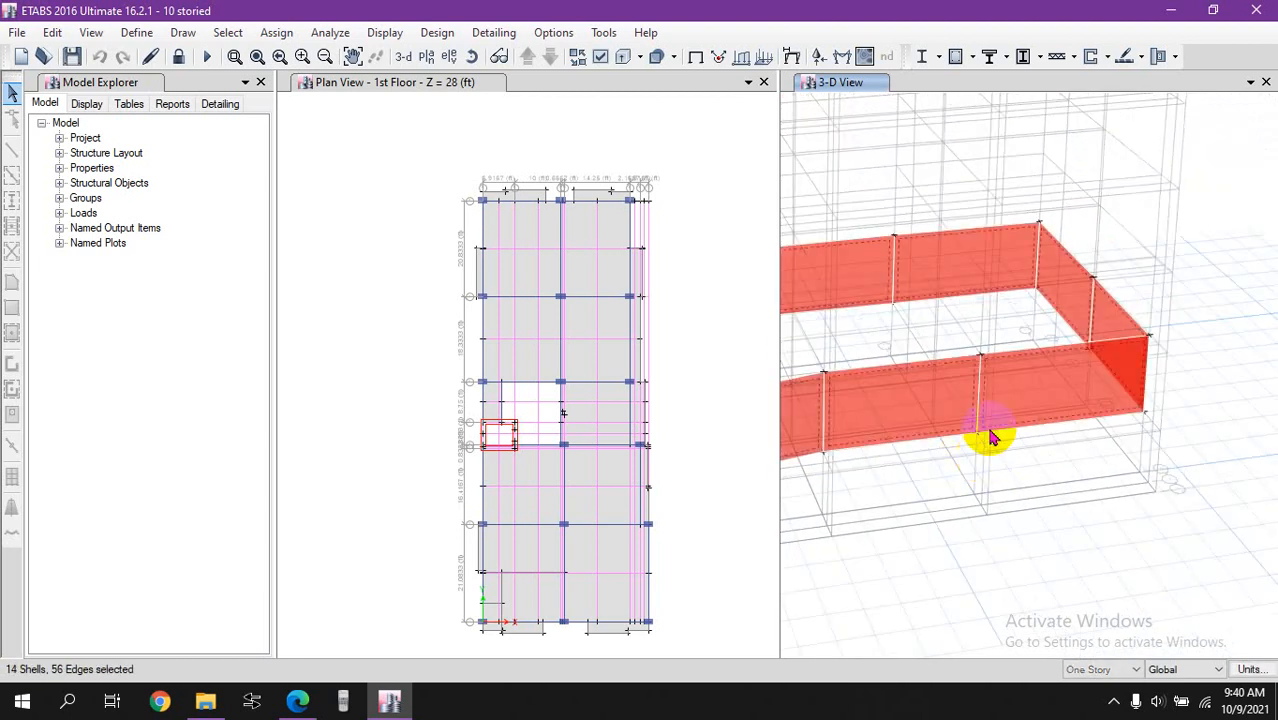
pyautogui.scroll(-5, 1050, 392)
pyautogui.rightClick(1220, 330)
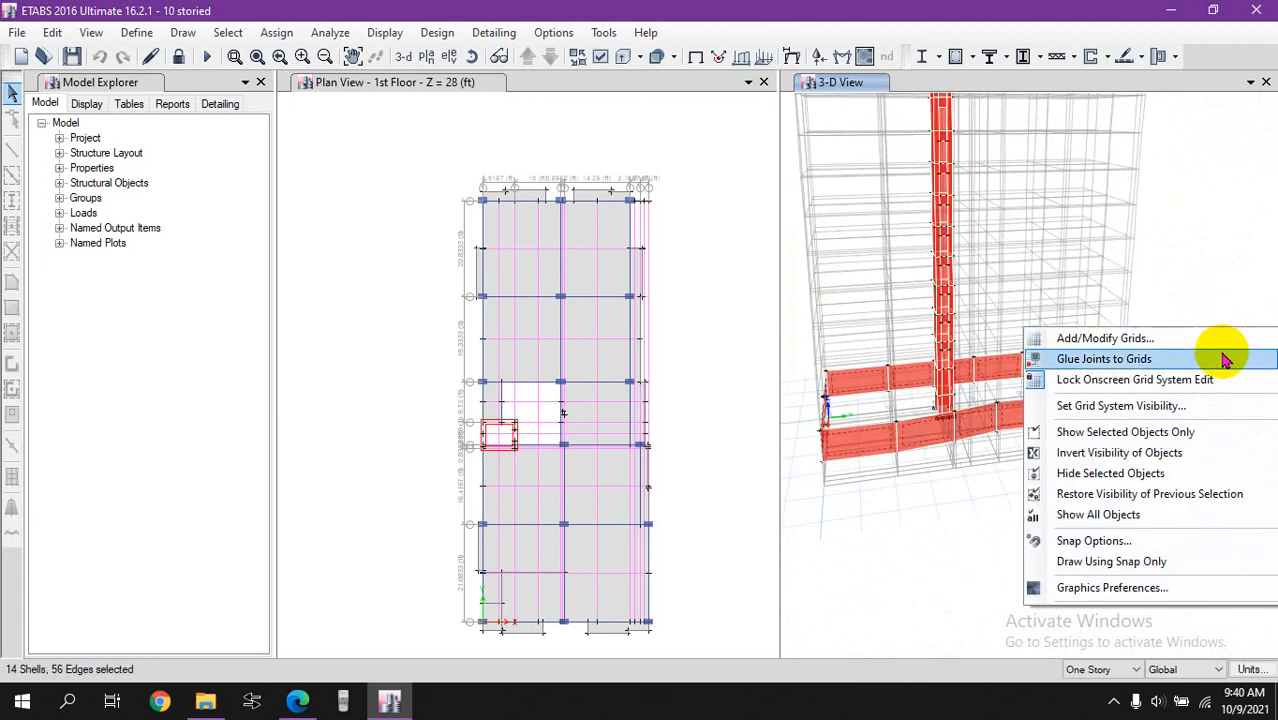
pyautogui.click(1158, 473)
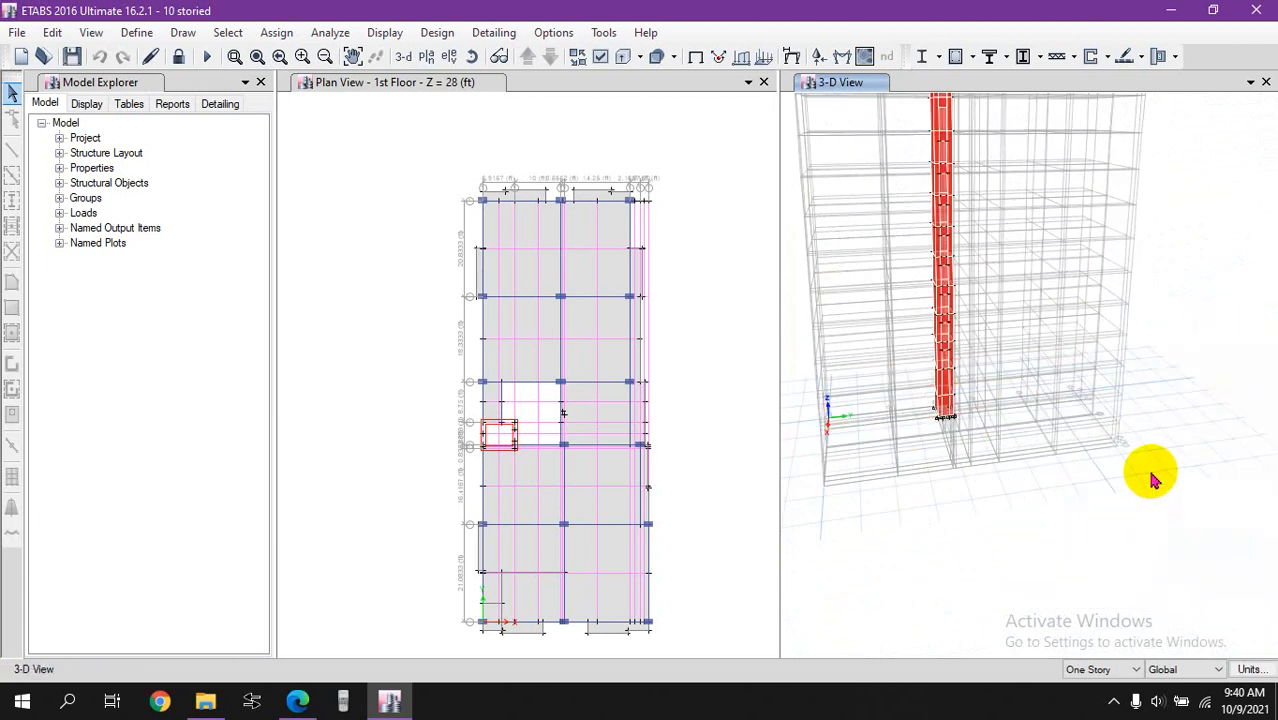
# Step: Show only the lift core walls in the 3-D view and face the side with the door openings
pyautogui.keyDown('shift'); pyautogui.moveTo(838, 507); pyautogui.dragTo(927, 374, button='middle'); pyautogui.keyUp('shift')
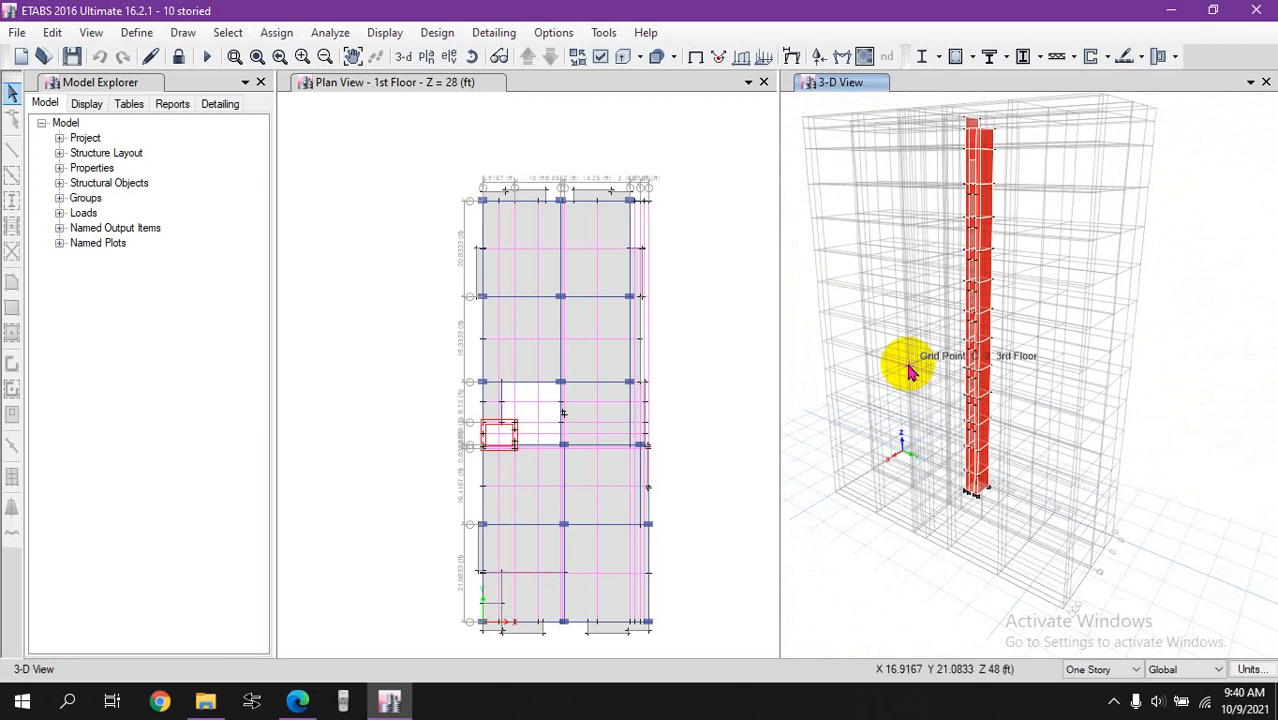
pyautogui.rightClick(832, 165)
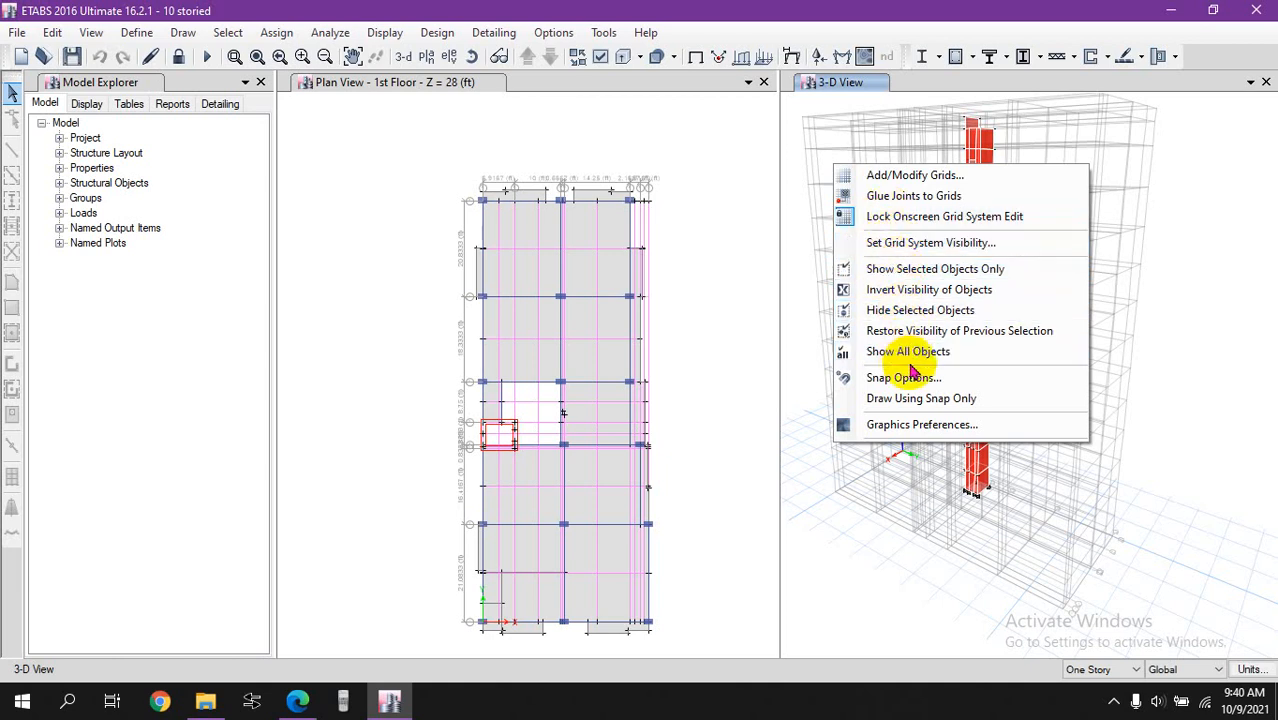
pyautogui.click(907, 269)
pyautogui.moveTo(918, 514); pyautogui.dragTo(984, 380, button='middle')
pyautogui.scroll(5, 930, 420)
pyautogui.moveTo(1110, 396); pyautogui.dragTo(971, 375, button='middle')
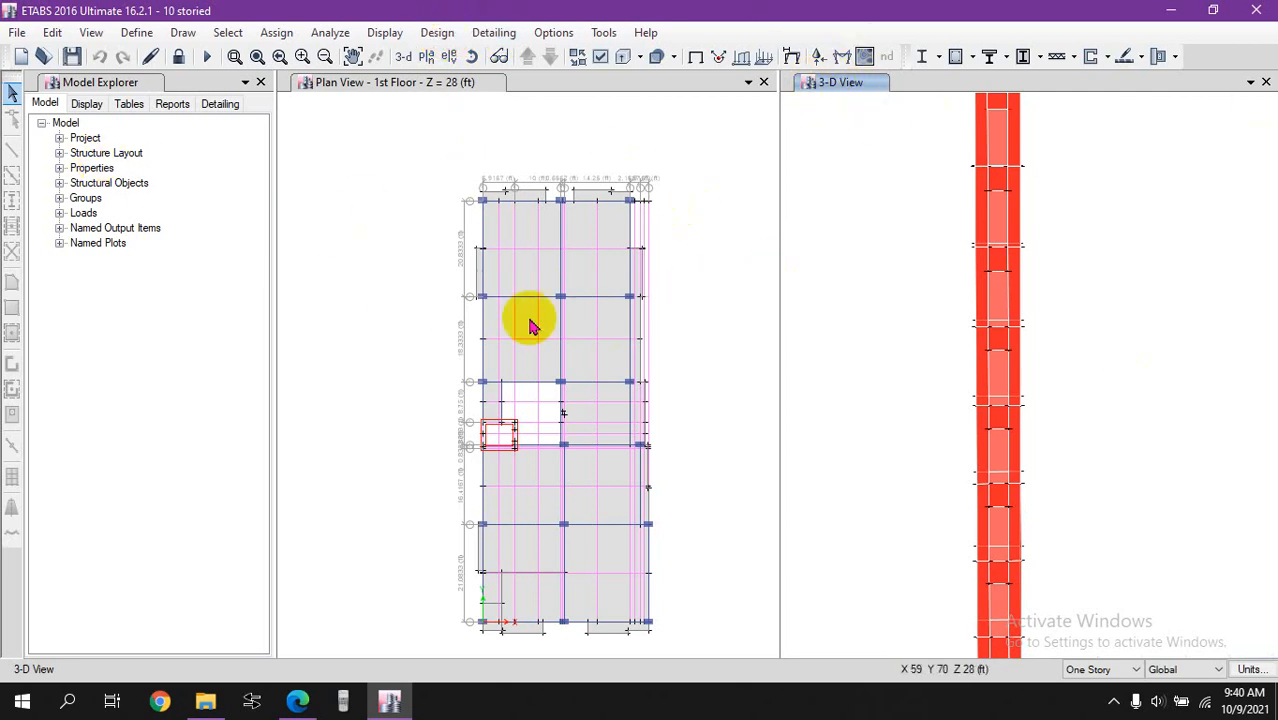
# Step: Run the shear wall design check on the model
pyautogui.click(437, 33)
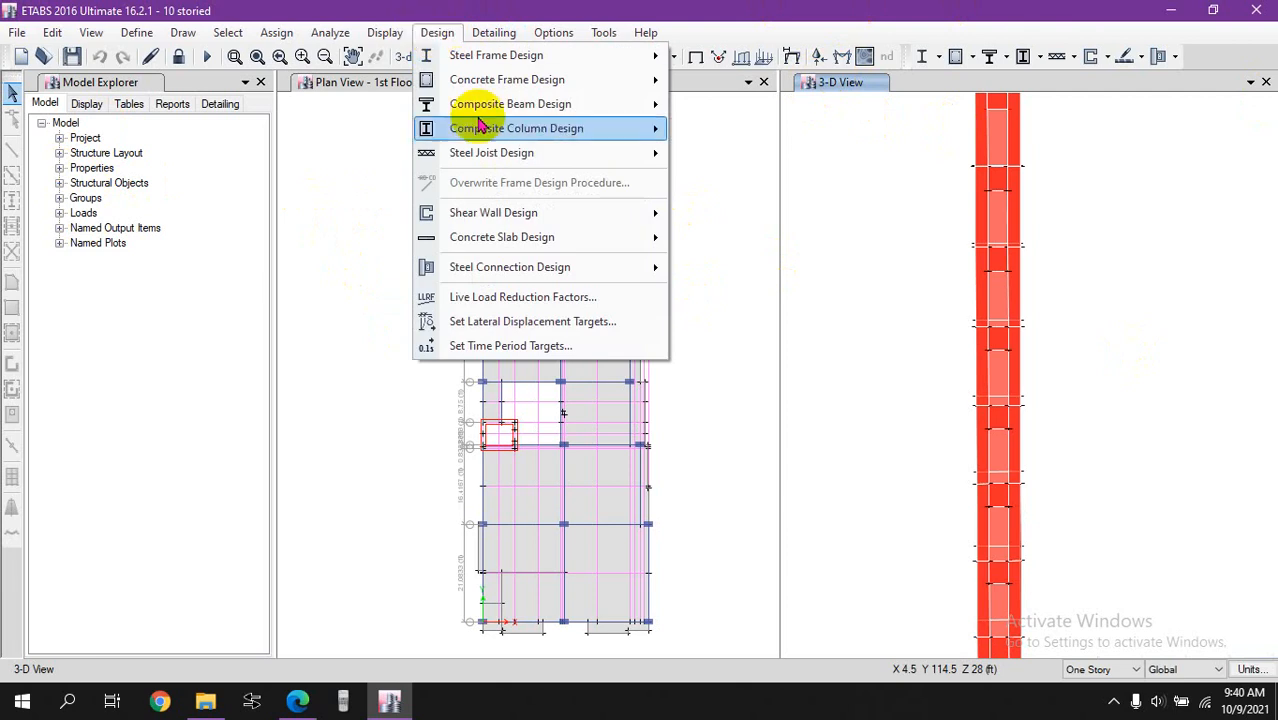
pyautogui.moveTo(530, 213)
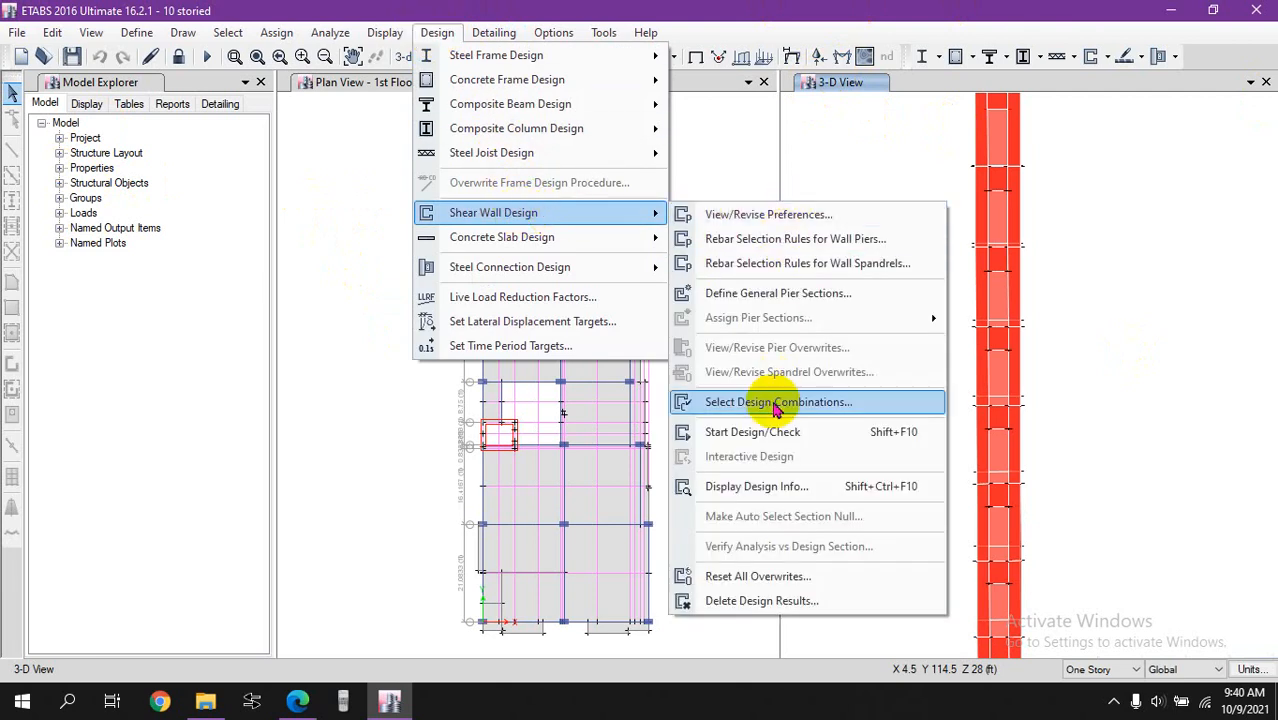
pyautogui.click(783, 434)
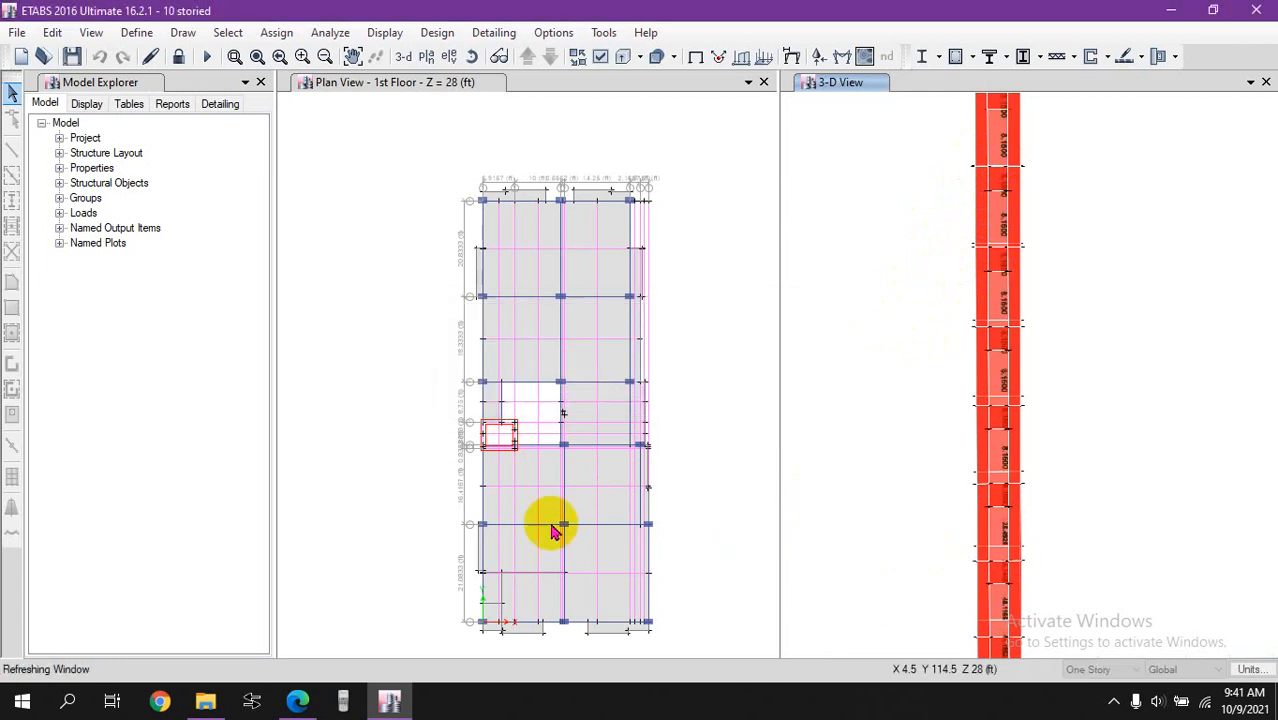
# Step: Window-select the lift core's wall on the door side in the 1st Floor plan, and clear the selection
pyautogui.scroll(5, 500, 463)
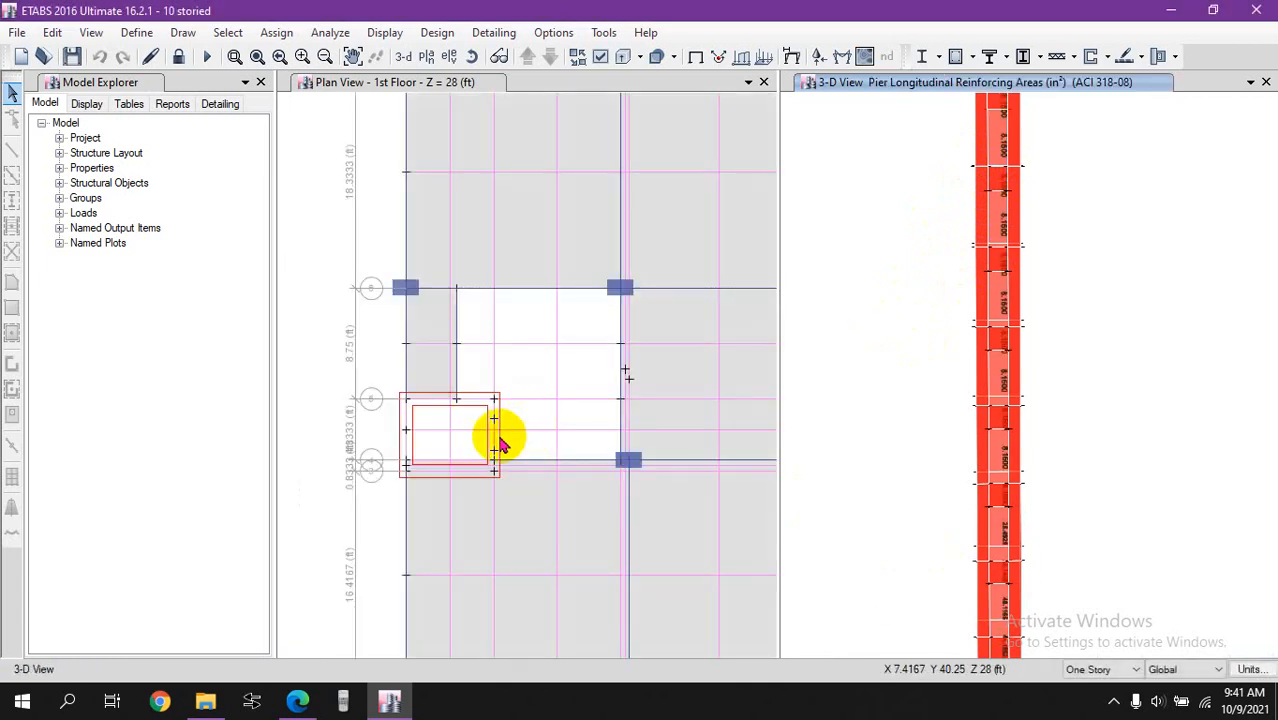
pyautogui.moveTo(478, 379); pyautogui.dragTo(525, 492)
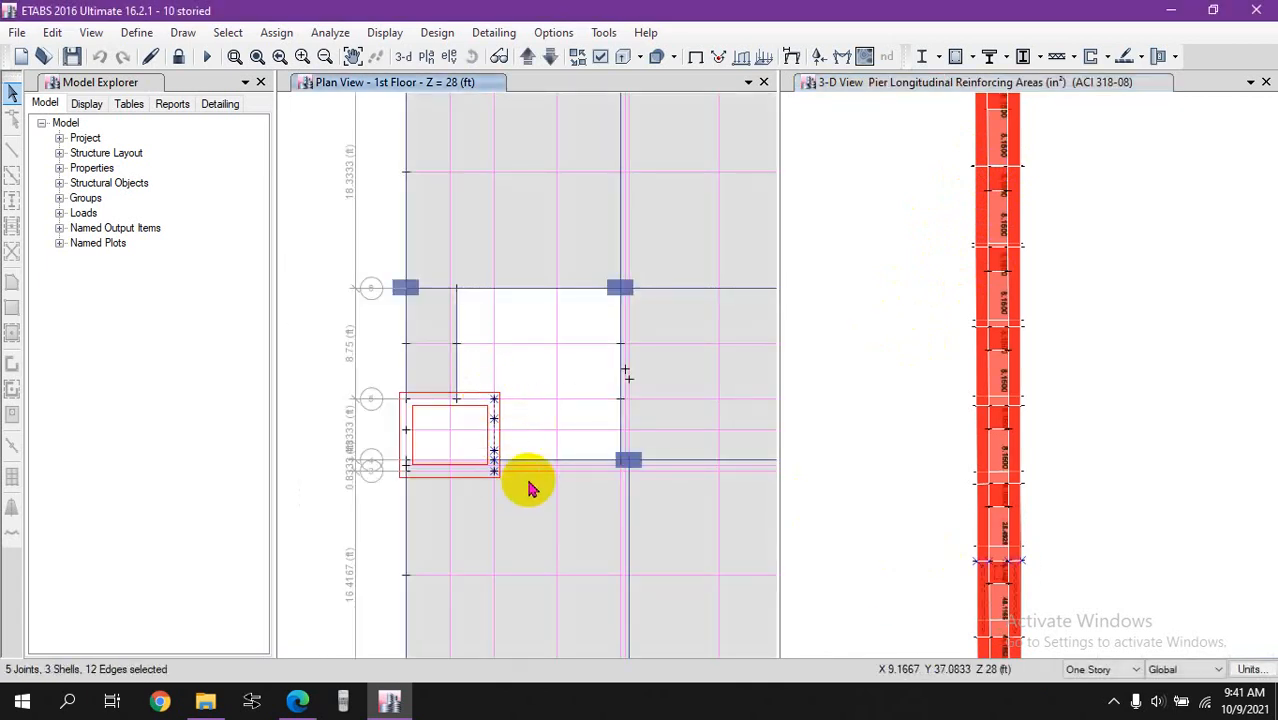
pyautogui.click(567, 429)
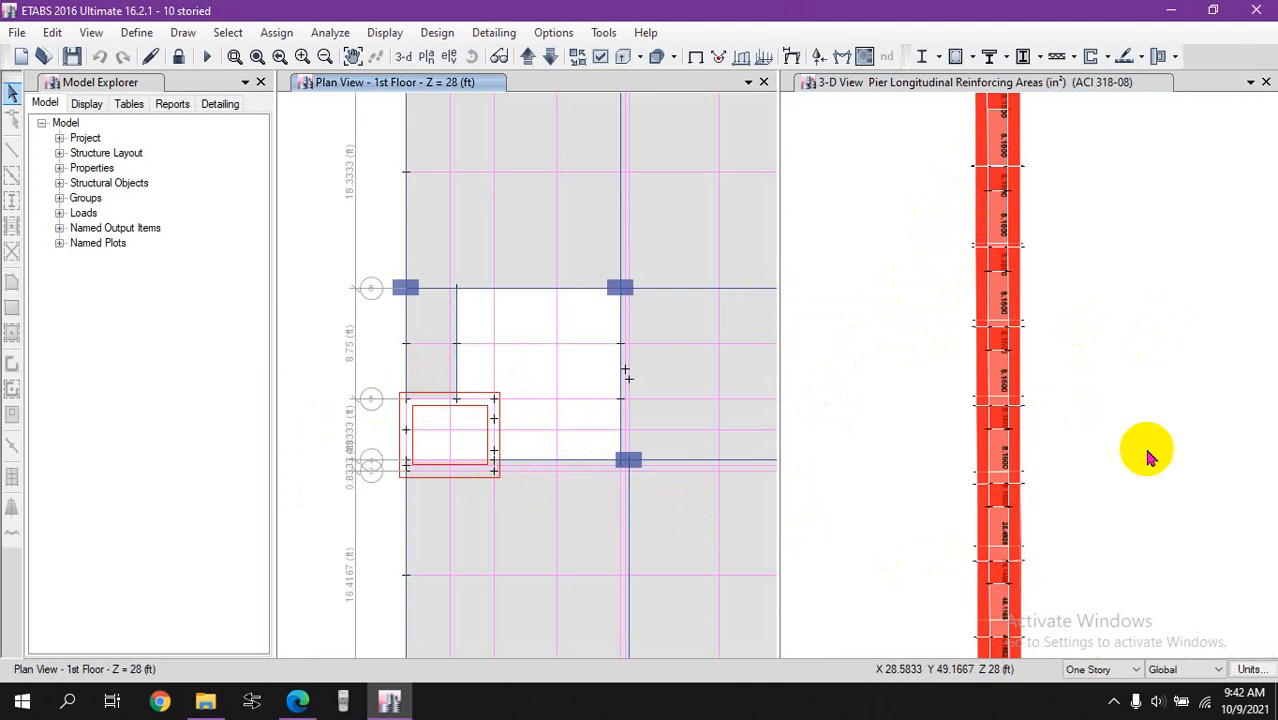
# Step: Pick several spandrel panels above the lift core's door openings to identify them in the 3-D view, and clear the selection
pyautogui.click(1035, 430)
pyautogui.moveTo(1035, 430); pyautogui.dragTo(1040, 566, button='middle')
pyautogui.scroll(3, 975, 340)
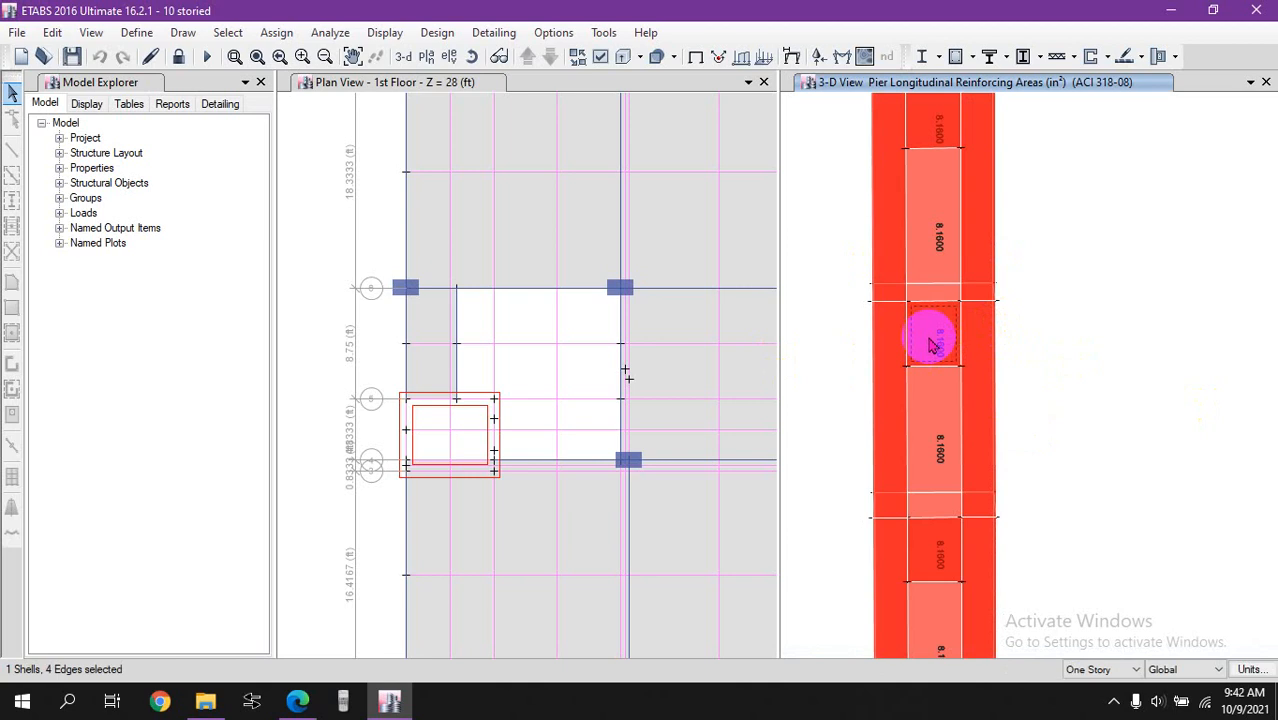
pyautogui.click(930, 124)
pyautogui.moveTo(1015, 454); pyautogui.dragTo(1021, 326, button='middle')
pyautogui.click(954, 428)
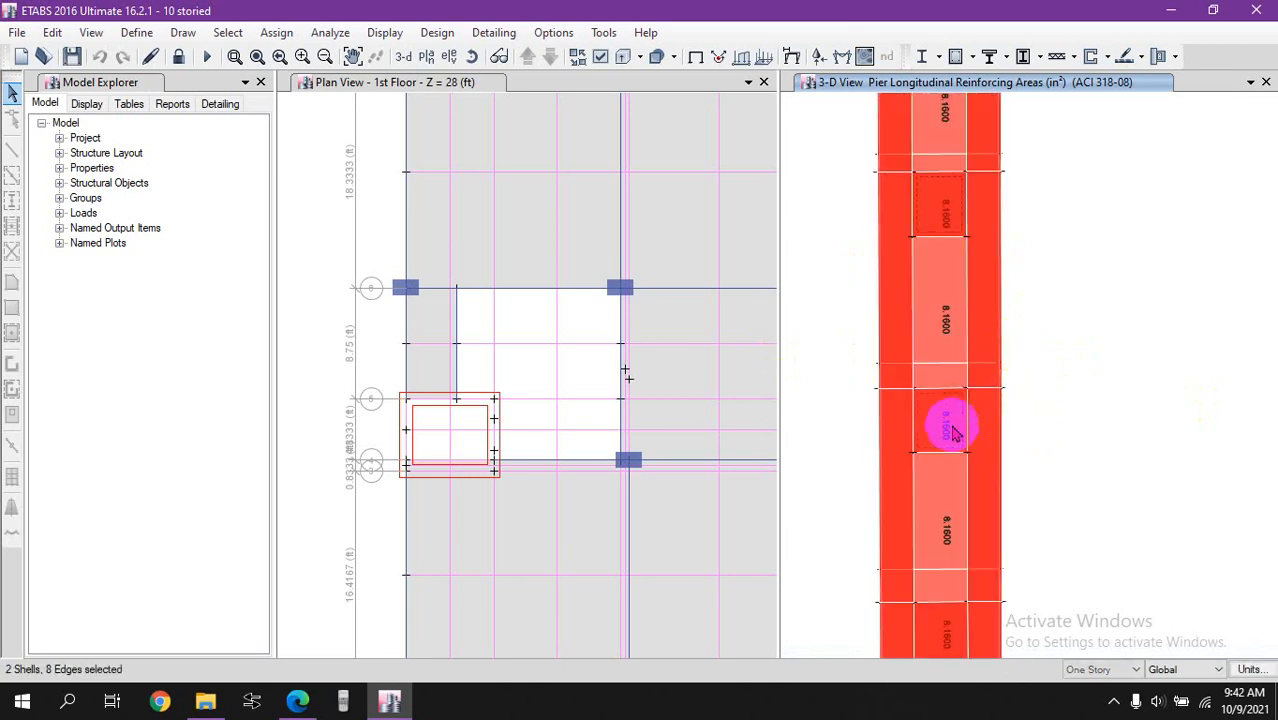
pyautogui.press('Escape')
pyautogui.moveTo(963, 297); pyautogui.dragTo(976, 391, button='middle')
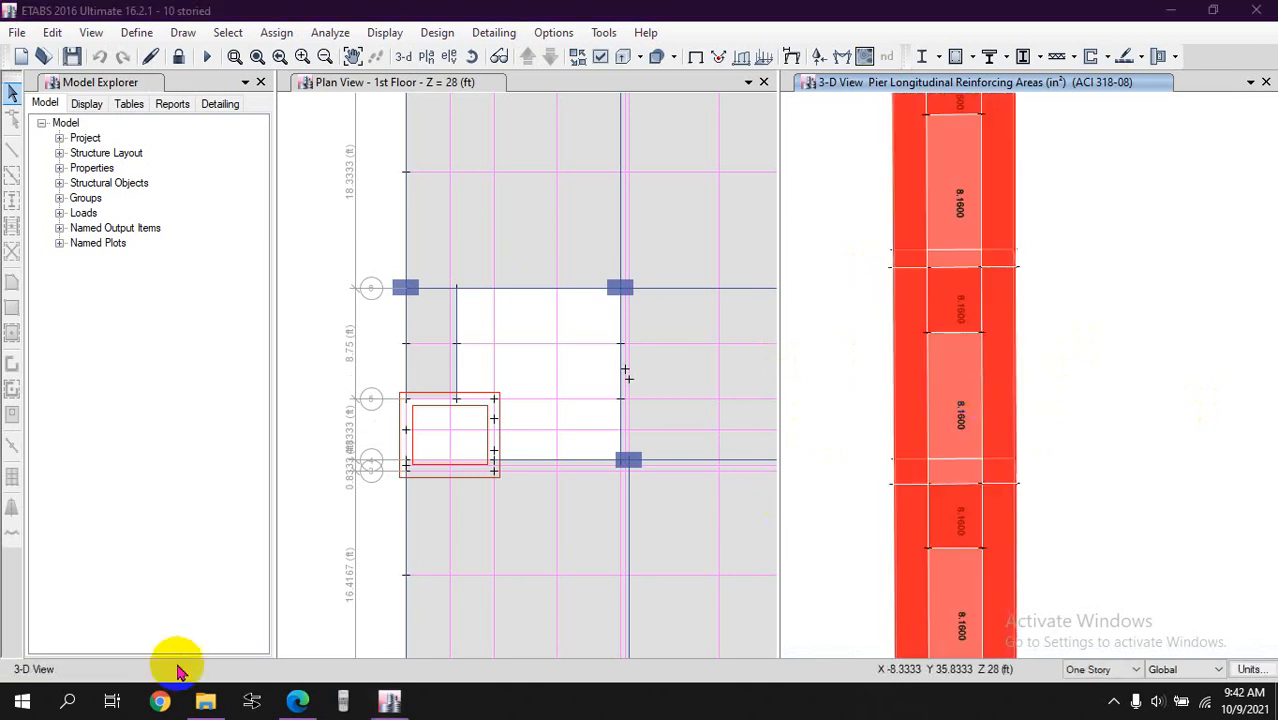
# Step: Switch to the Etabs & BNBC Manual PDF in Edge and review the coupling beam definitions and wall diagrams on page 101
pyautogui.click(300, 700)
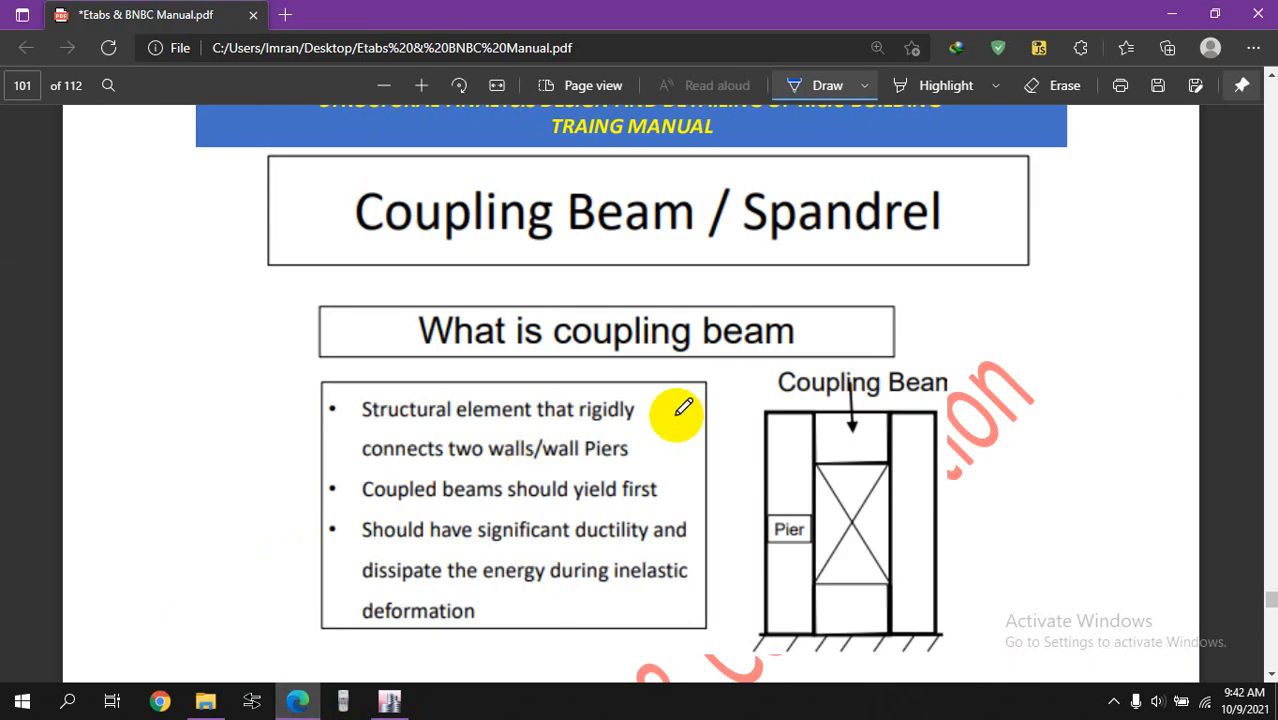
pyautogui.scroll(-1, 675, 412)
pyautogui.scroll(1, 634, 364)
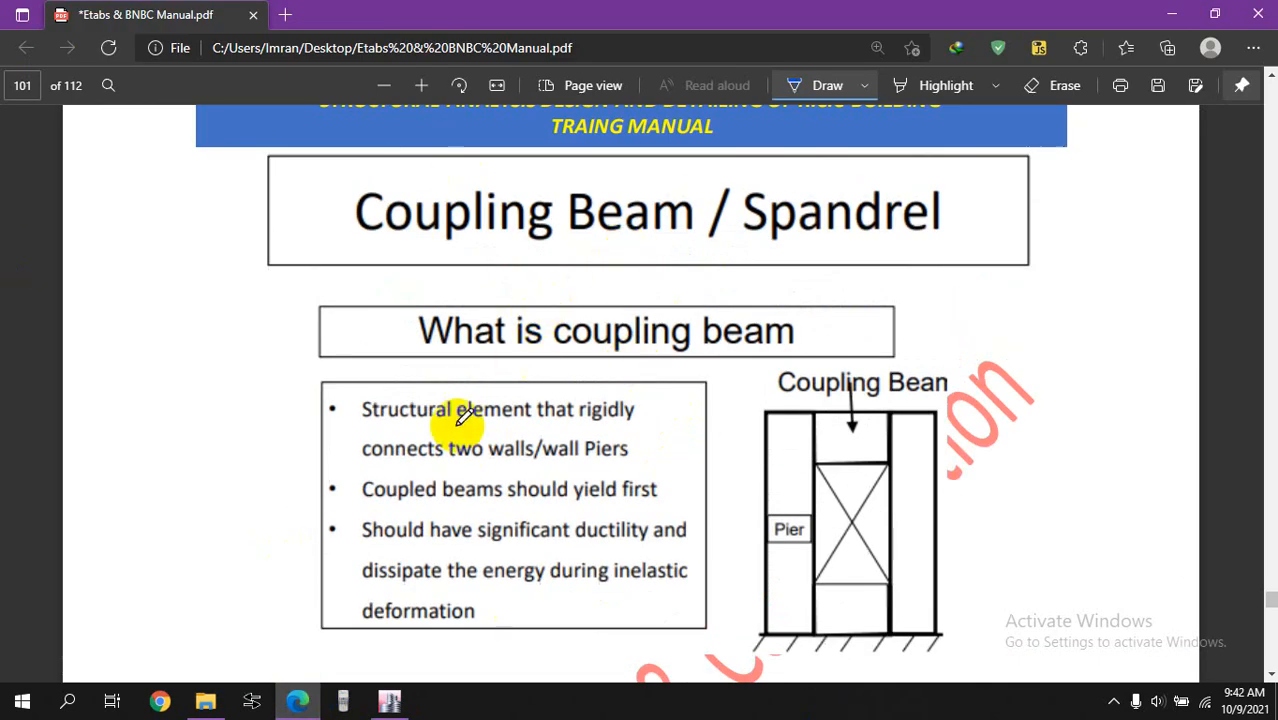
pyautogui.scroll(-3, 522, 416)
pyautogui.scroll(-2, 450, 380)
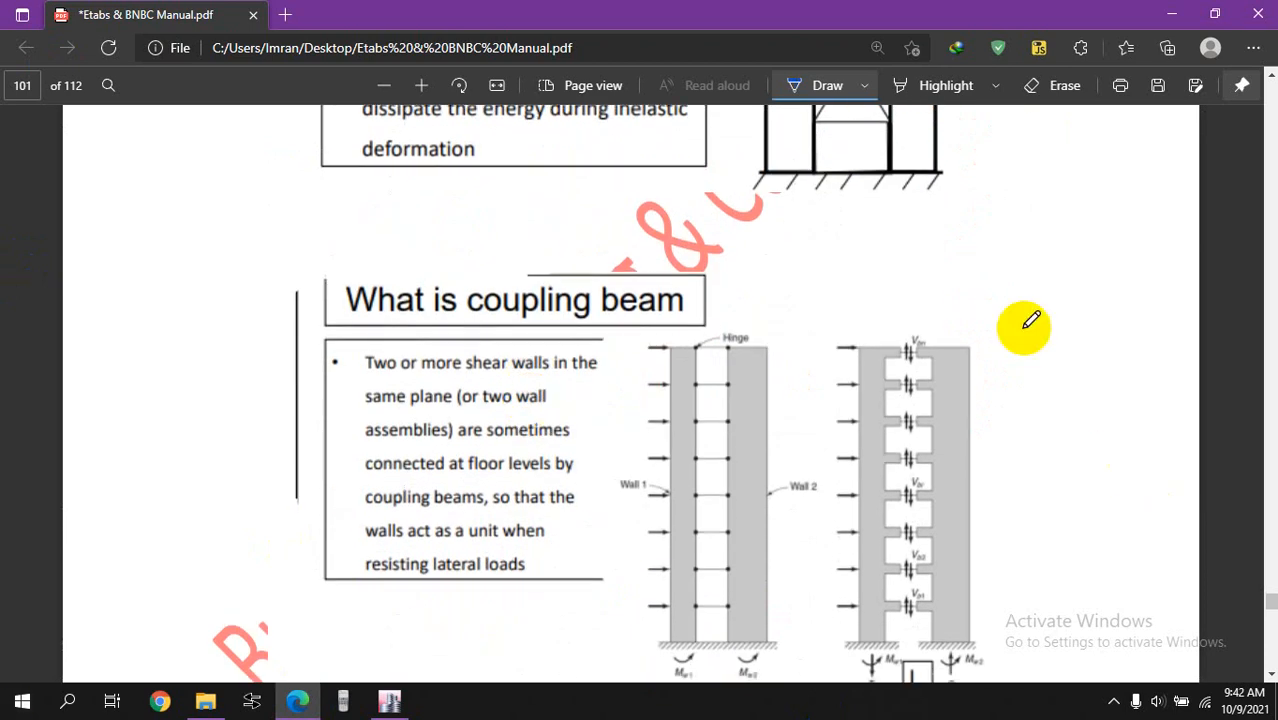
pyautogui.scroll(-1, 780, 310)
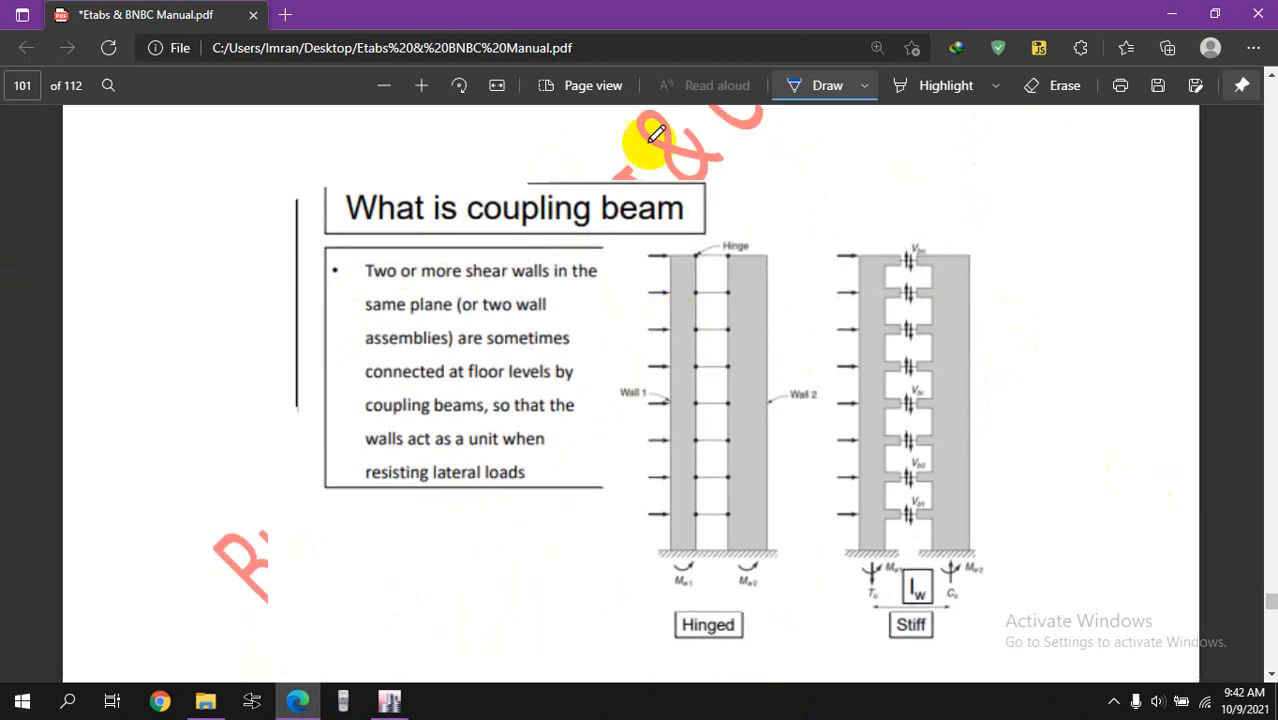
pyautogui.click(421, 85)
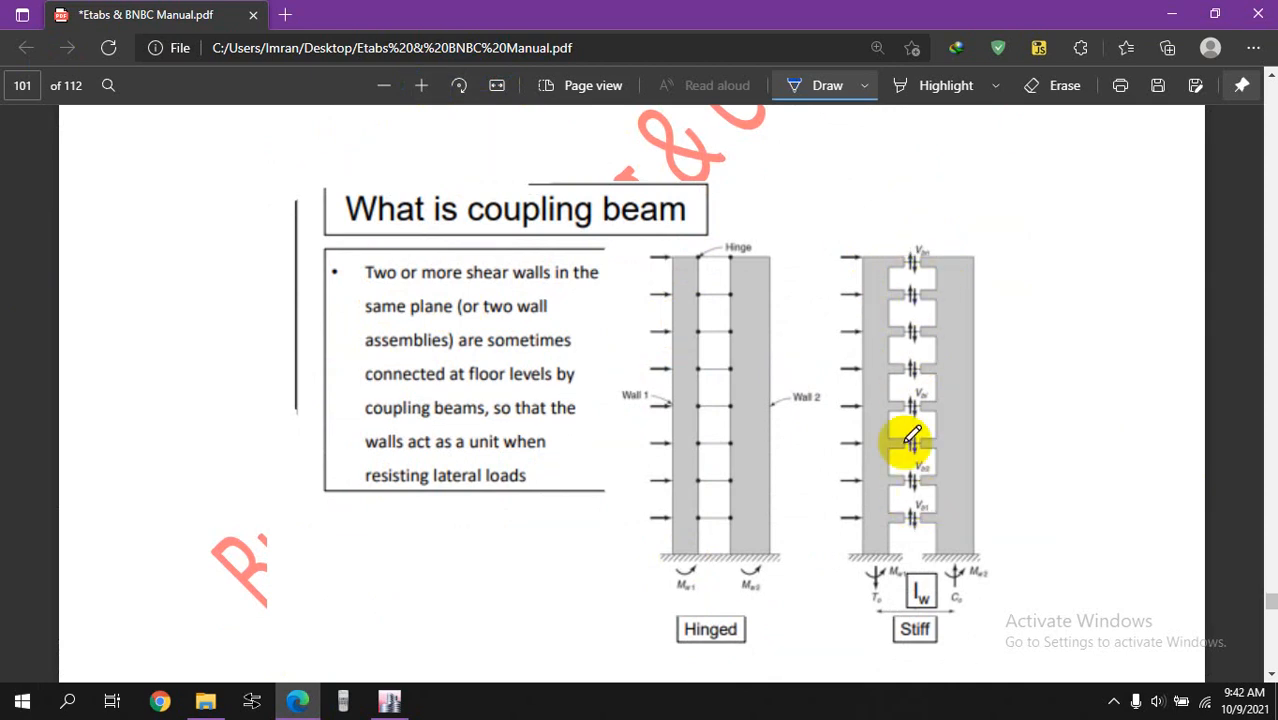
# Step: Switch back to ETABS and display the Spandrel Longitudinal Reinforcing design output for the shear walls
pyautogui.click(389, 700)
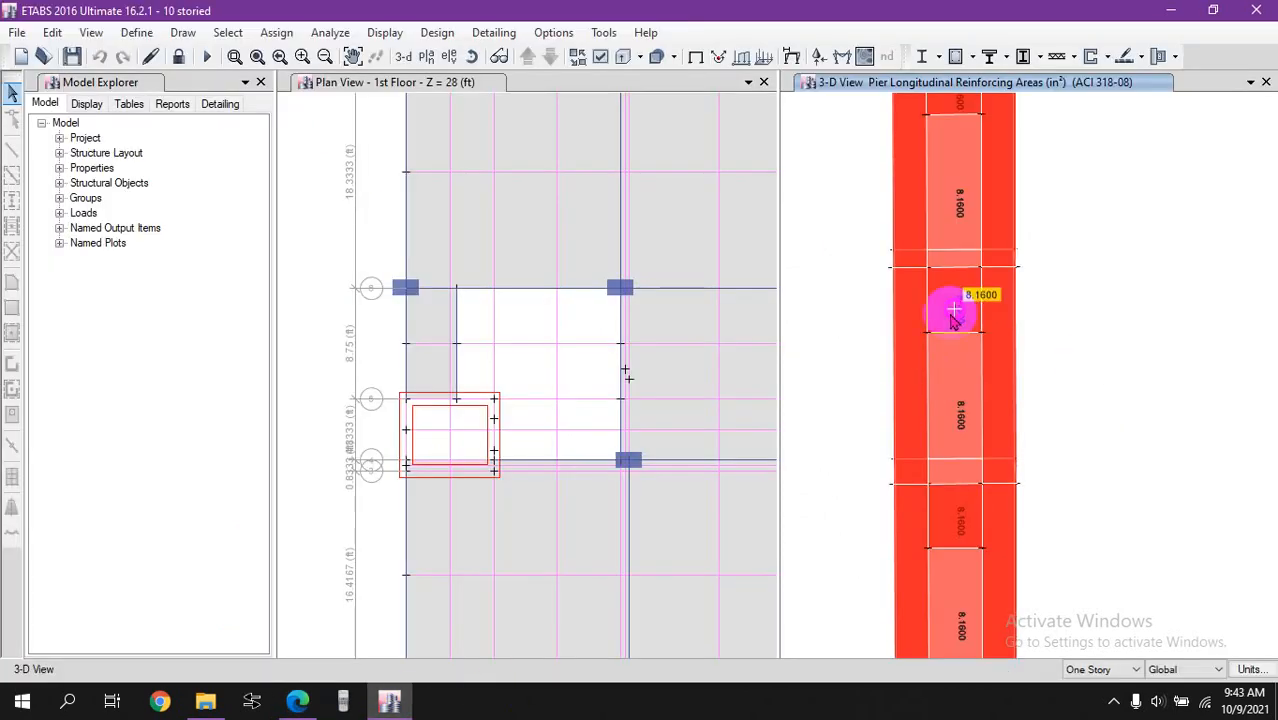
pyautogui.scroll(-3, 953, 318)
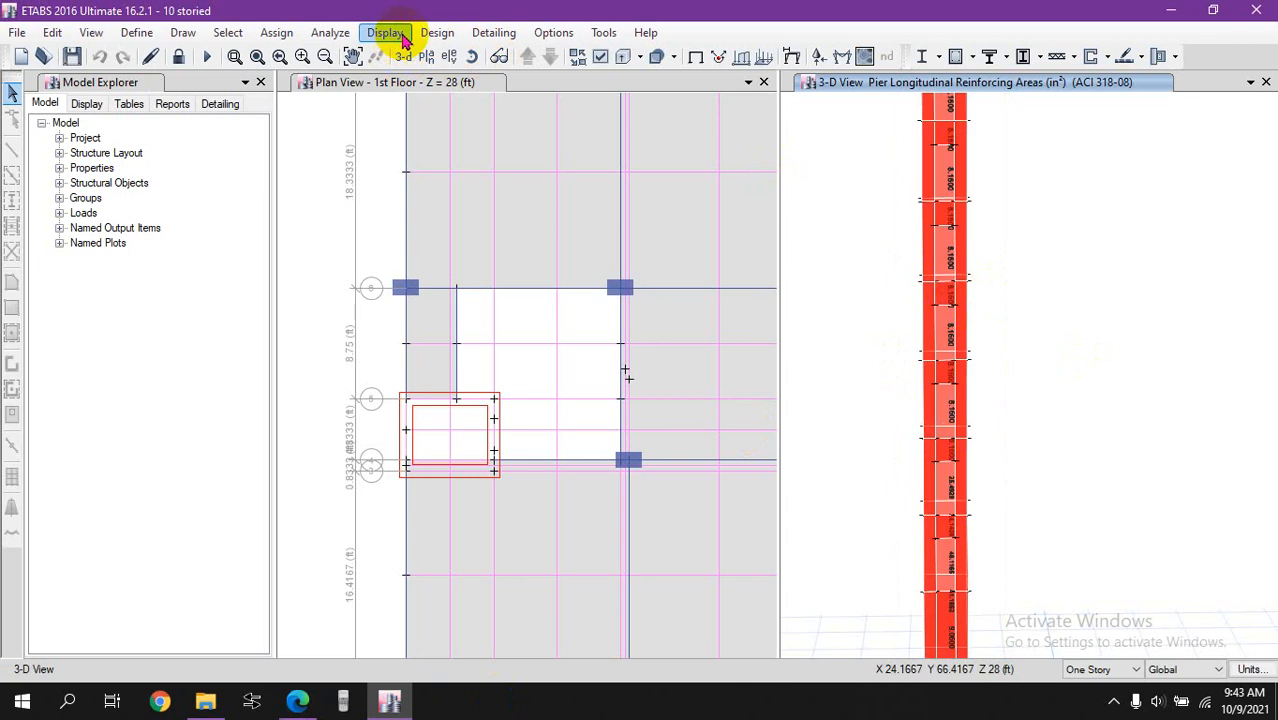
pyautogui.click(441, 34)
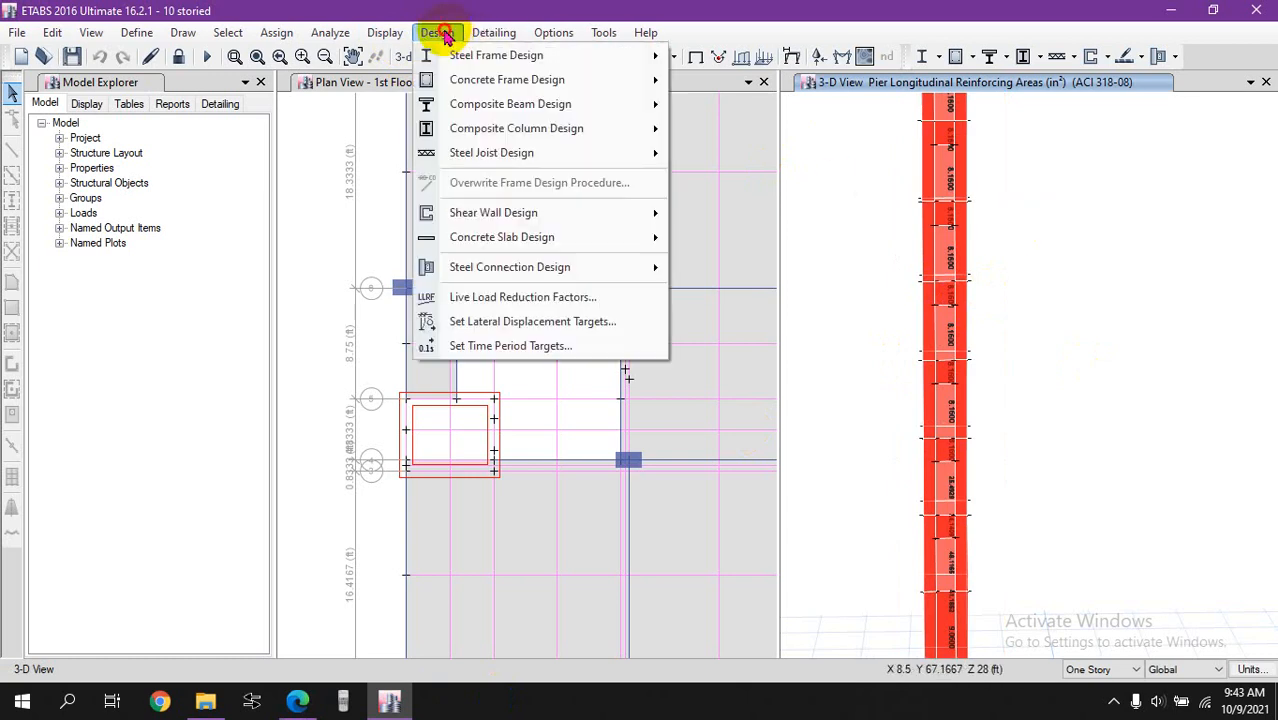
pyautogui.moveTo(530, 212)
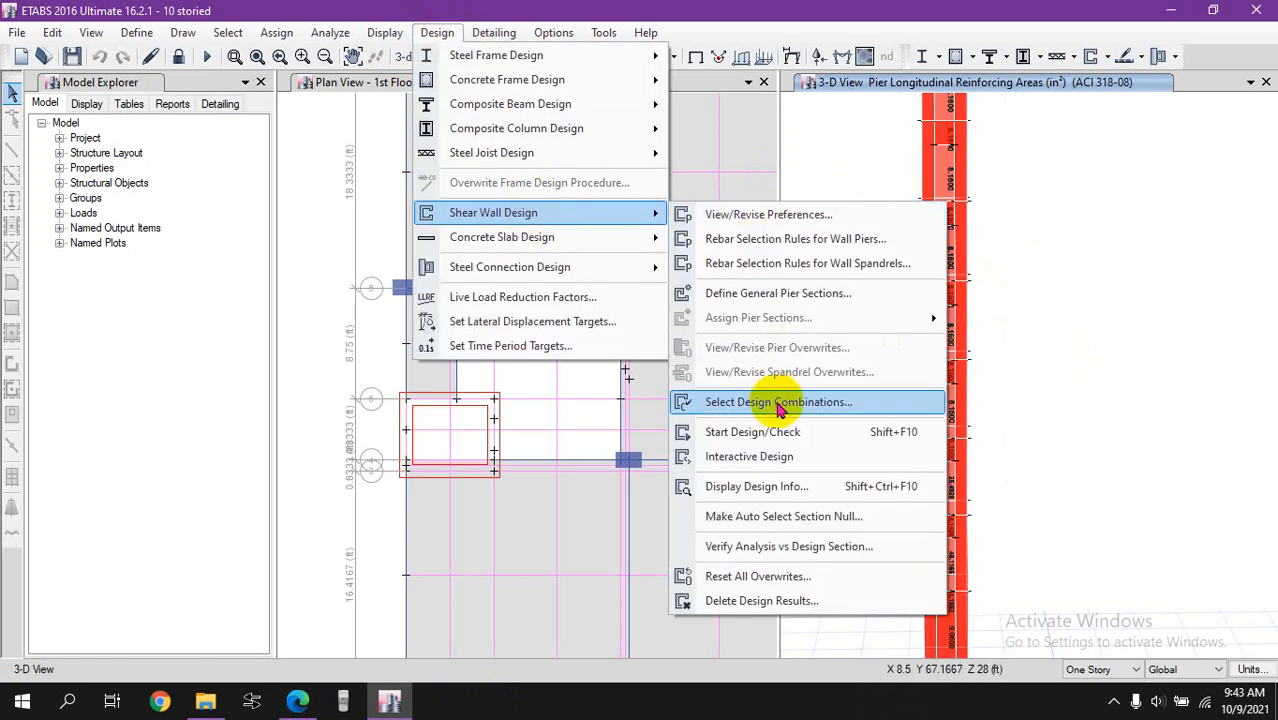
pyautogui.click(786, 496)
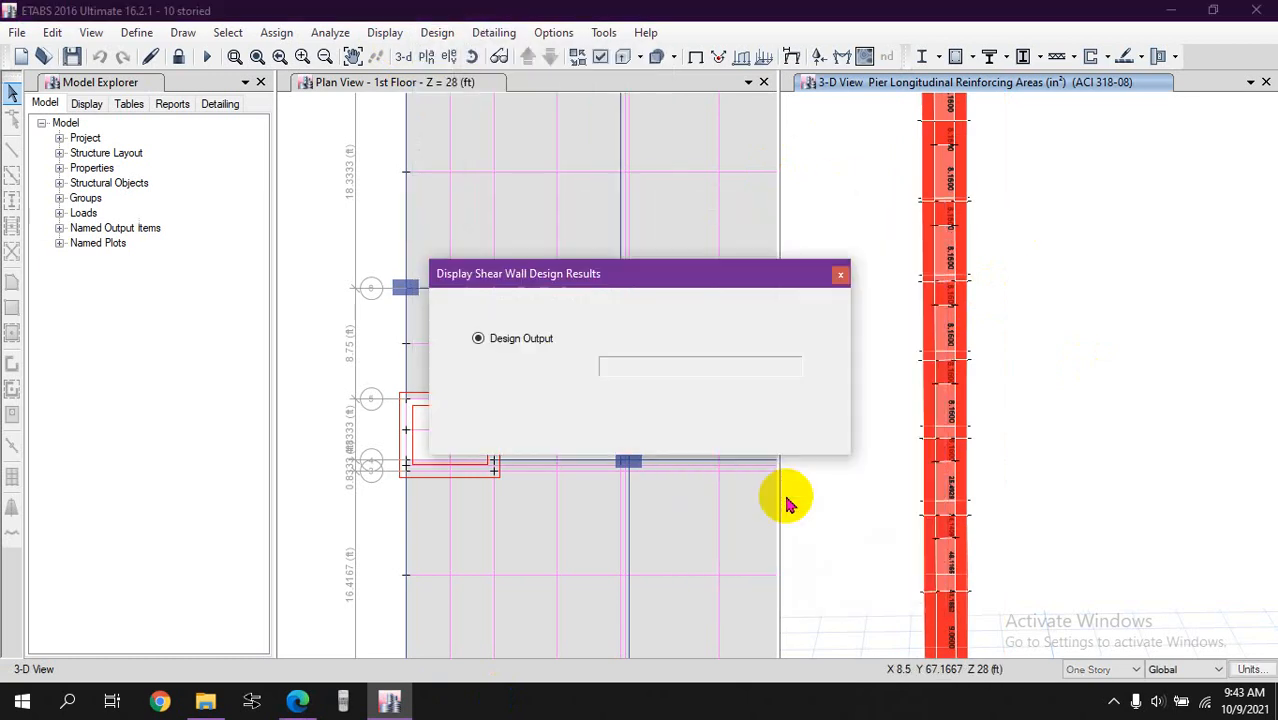
pyautogui.click(651, 337)
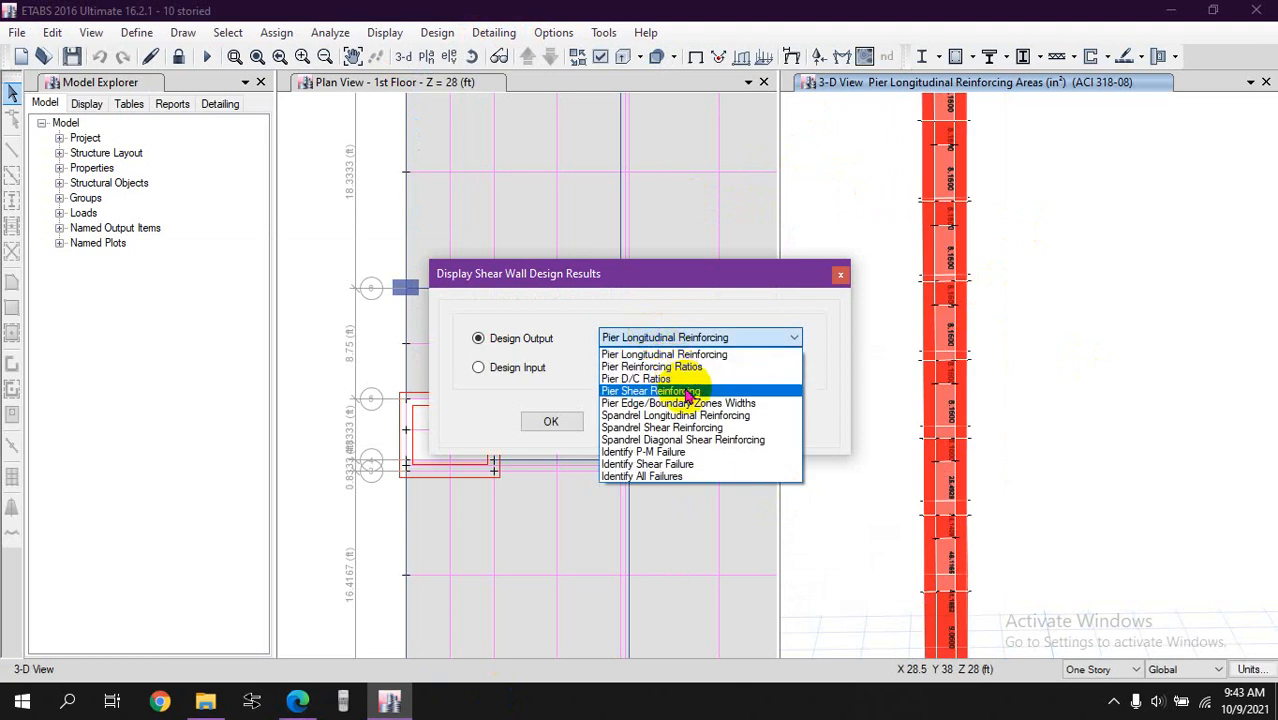
pyautogui.click(731, 416)
pyautogui.click(745, 423)
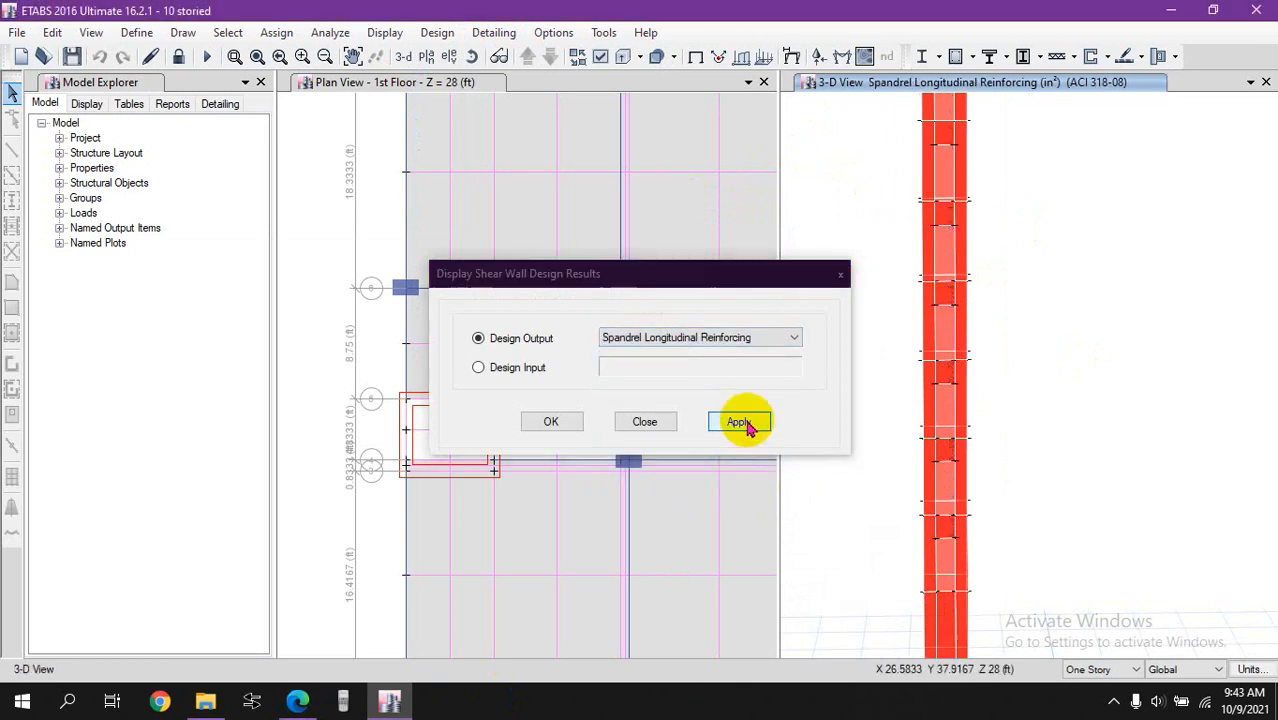
pyautogui.click(558, 422)
# Step: Examine the longitudinal reinforcing values on the spandrels along the height of the lift core
pyautogui.scroll(2, 944, 545)
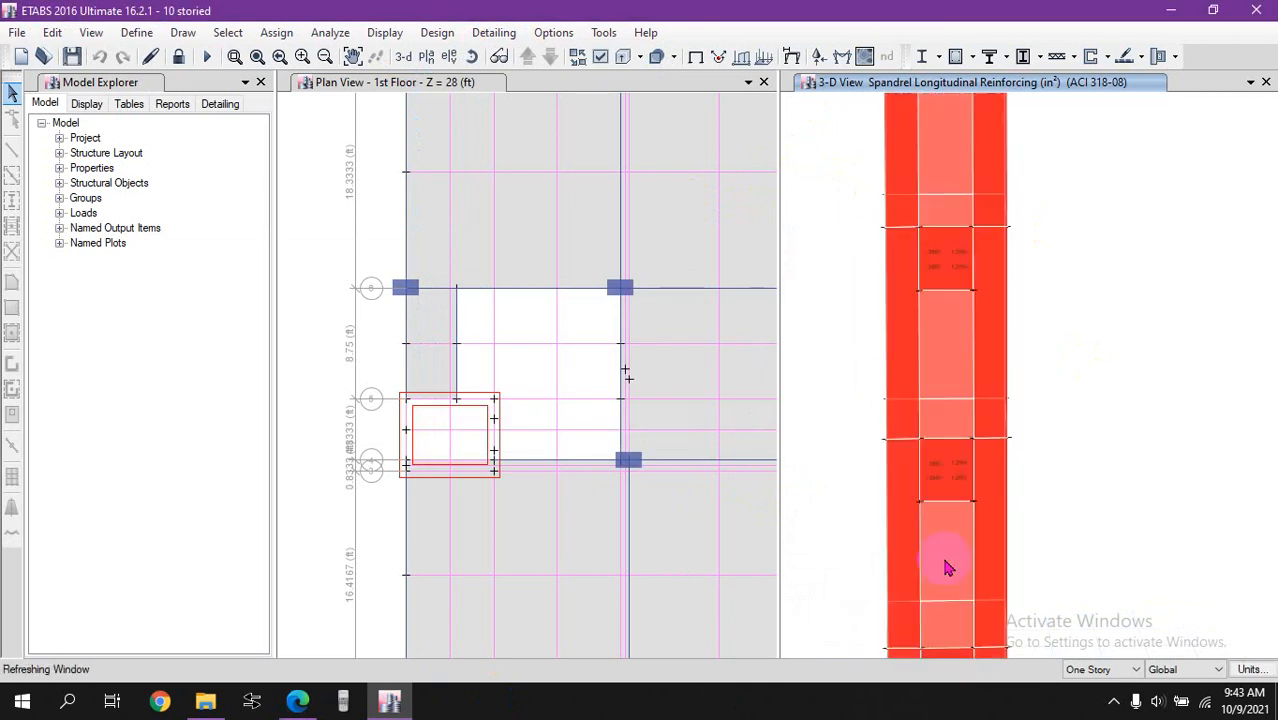
pyautogui.scroll(2, 958, 520)
pyautogui.moveTo(990, 528); pyautogui.dragTo(1018, 274, button='middle')
pyautogui.moveTo(1001, 492); pyautogui.dragTo(1001, 641, button='middle')
pyautogui.moveTo(1000, 264); pyautogui.dragTo(968, 646, button='middle')
pyautogui.moveTo(937, 230); pyautogui.dragTo(943, 548, button='middle')
pyautogui.scroll(-3, 932, 385)
pyautogui.moveTo(938, 251); pyautogui.dragTo(951, 602, button='middle')
pyautogui.moveTo(962, 405); pyautogui.dragTo(946, 718, button='middle')
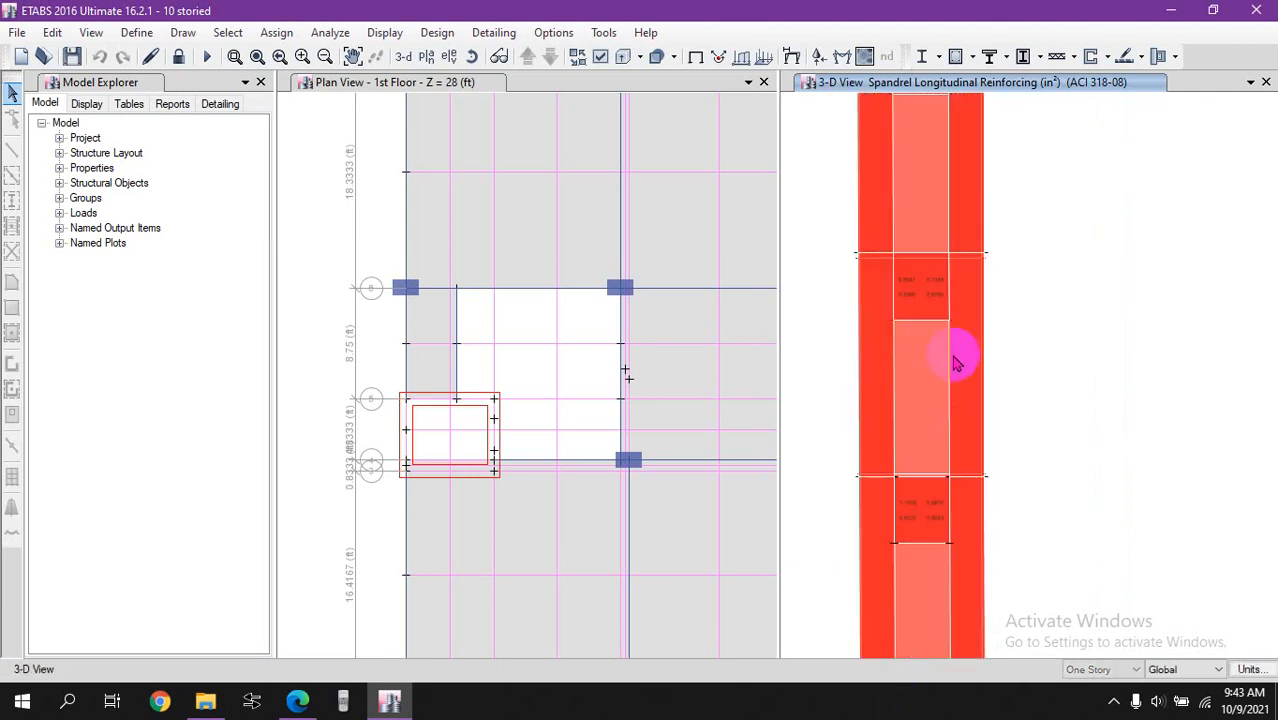
pyautogui.moveTo(957, 336); pyautogui.dragTo(956, 382, button='middle')
pyautogui.moveTo(904, 262); pyautogui.dragTo(937, 560, button='middle')
pyautogui.moveTo(996, 231); pyautogui.dragTo(969, 194, button='middle')
pyautogui.moveTo(950, 562); pyautogui.dragTo(915, 138, button='middle')
pyautogui.moveTo(965, 540); pyautogui.dragTo(1035, 155, button='middle')
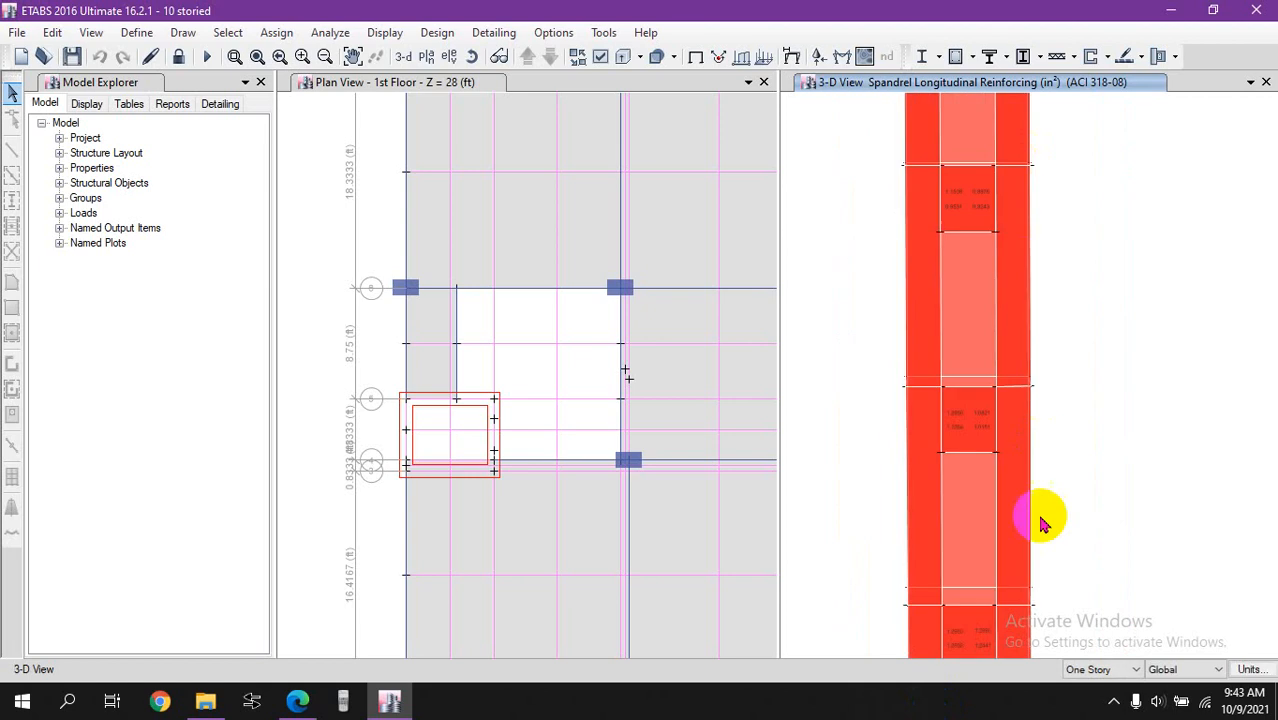
# Step: Display the Spandrel Shear Reinforcing design output for the shear walls
pyautogui.moveTo(1041, 522); pyautogui.dragTo(1001, 302, button='middle')
pyautogui.moveTo(933, 542); pyautogui.dragTo(916, 319, button='middle')
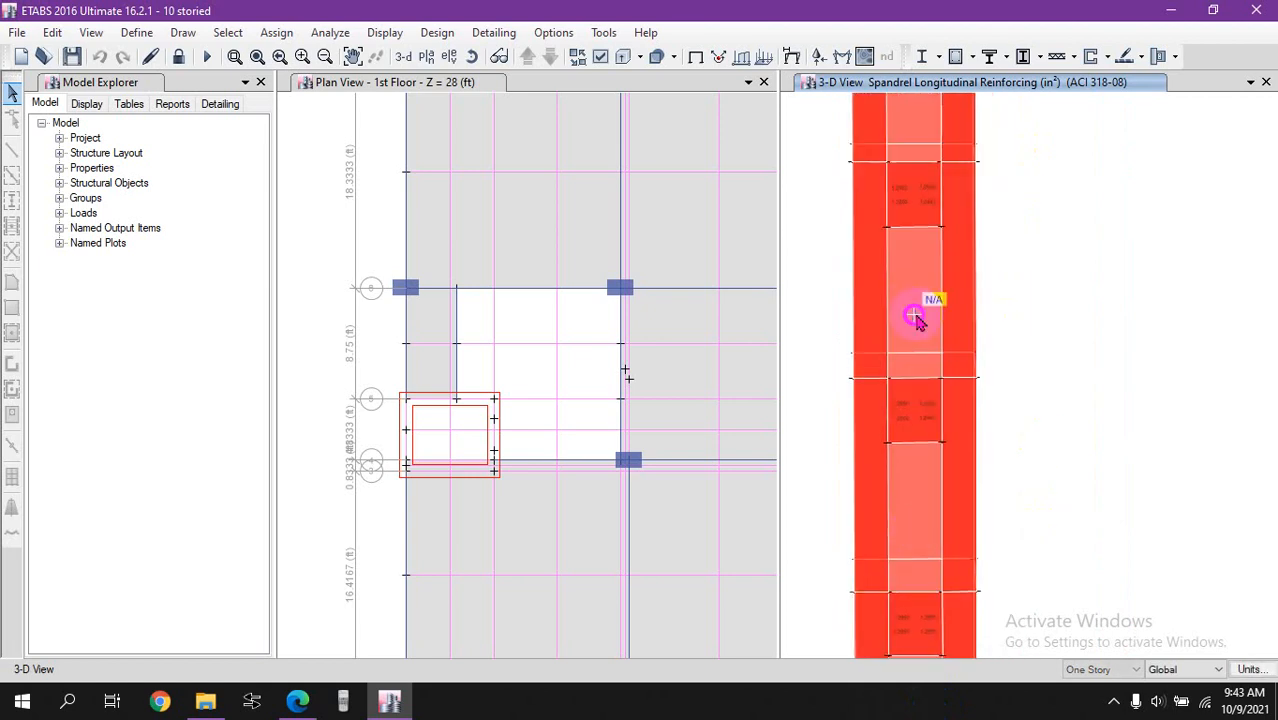
pyautogui.click(437, 33)
pyautogui.moveTo(643, 214)
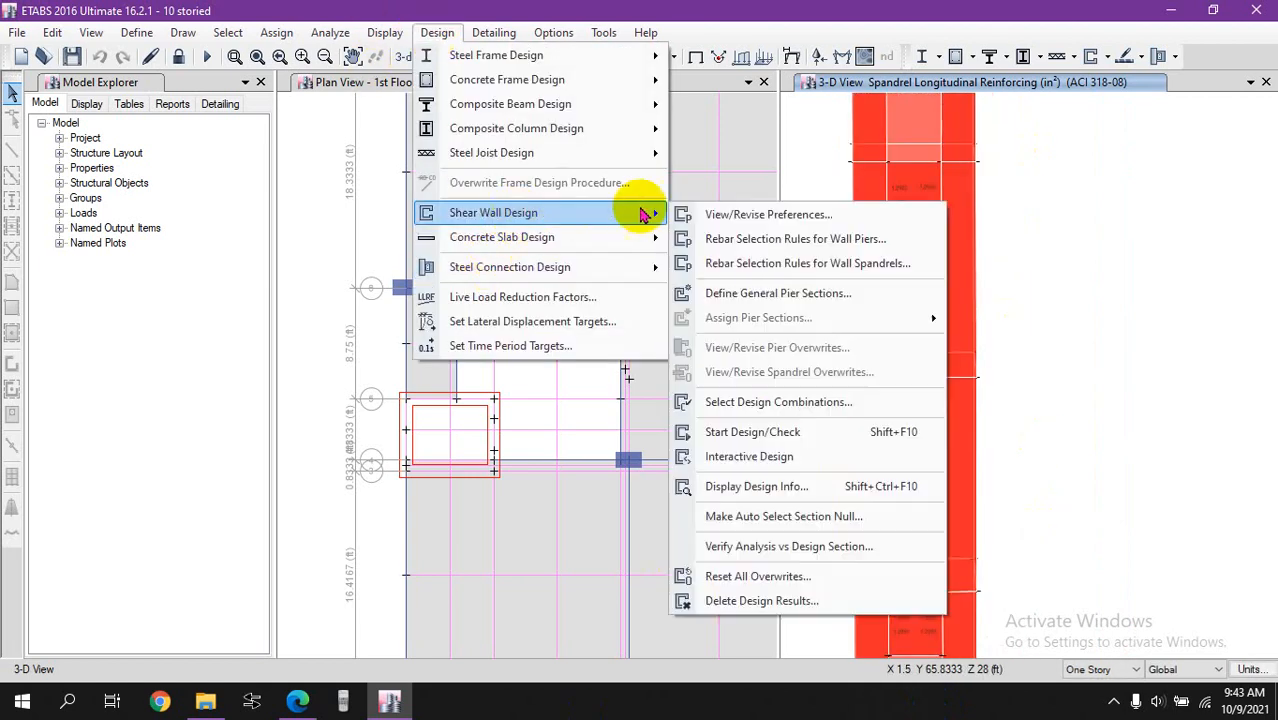
pyautogui.click(749, 490)
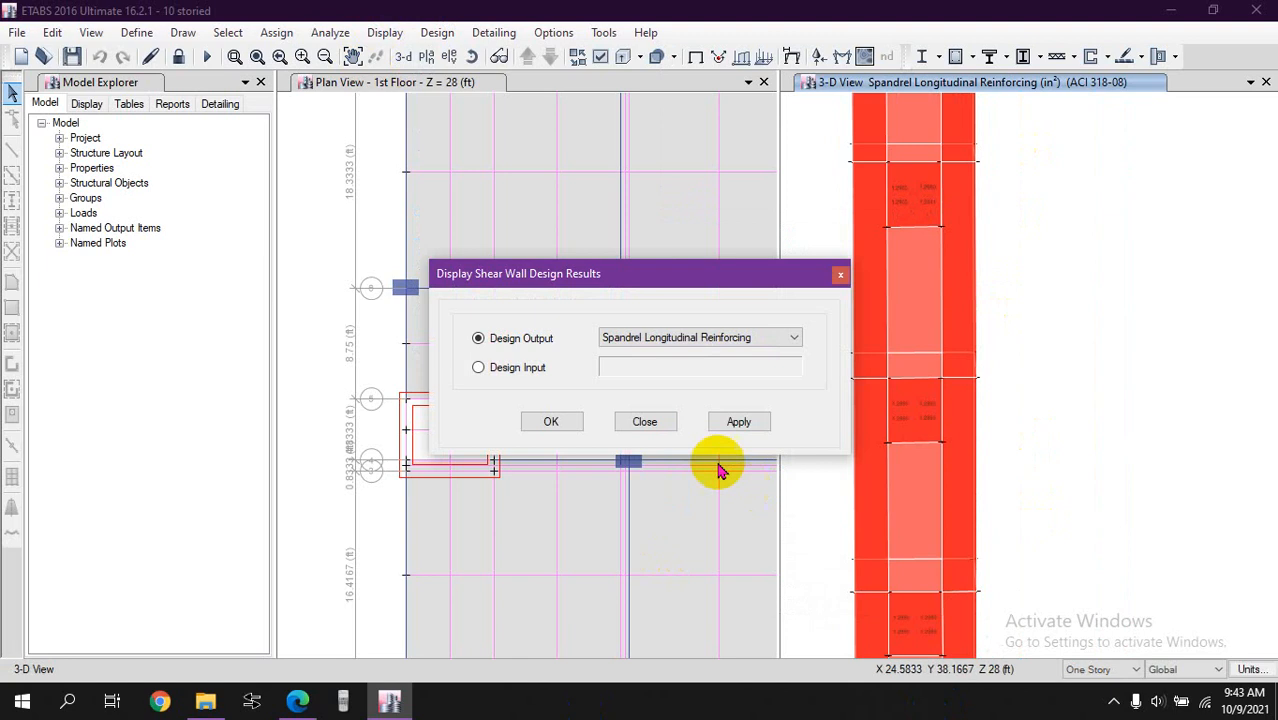
pyautogui.click(688, 338)
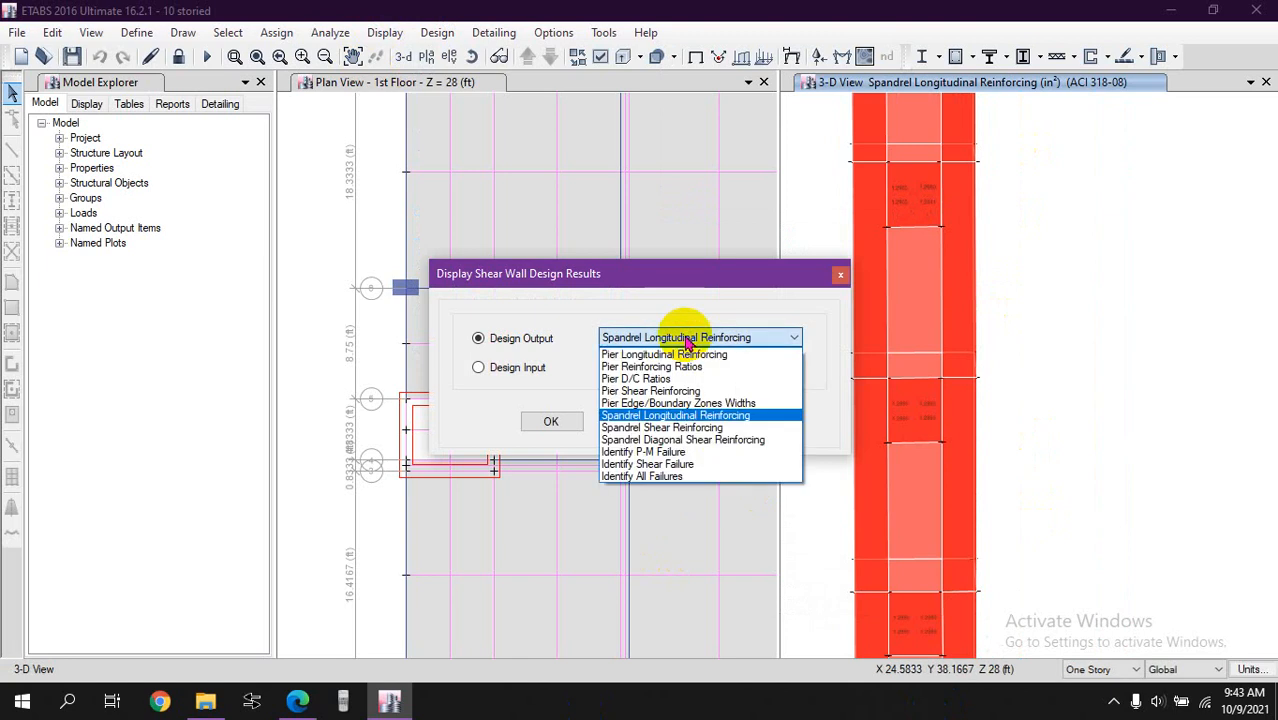
pyautogui.click(690, 428)
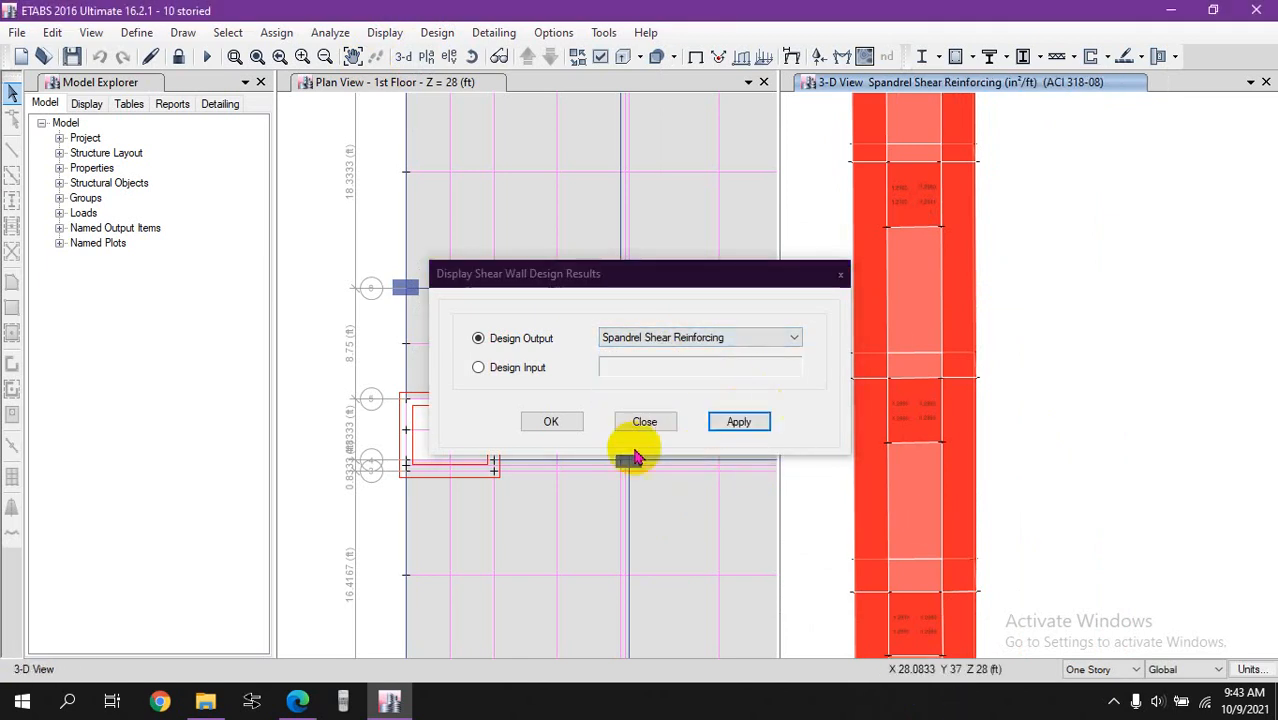
pyautogui.click(551, 421)
# Step: Examine the shear reinforcing values on the spandrels along the height of the lift core
pyautogui.moveTo(972, 530); pyautogui.dragTo(980, 370, button='middle')
pyautogui.moveTo(998, 600); pyautogui.dragTo(1004, 453, button='middle')
pyautogui.scroll(5, 983, 421)
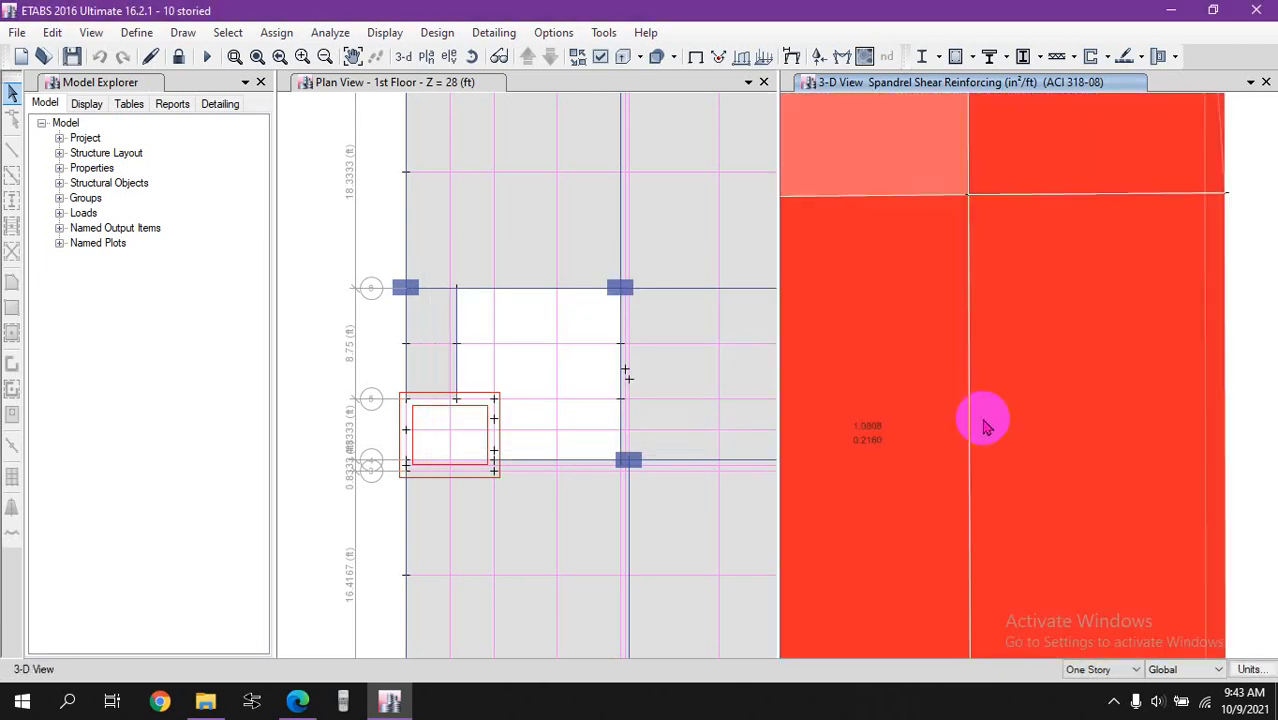
pyautogui.moveTo(911, 217); pyautogui.dragTo(947, 632, button='middle')
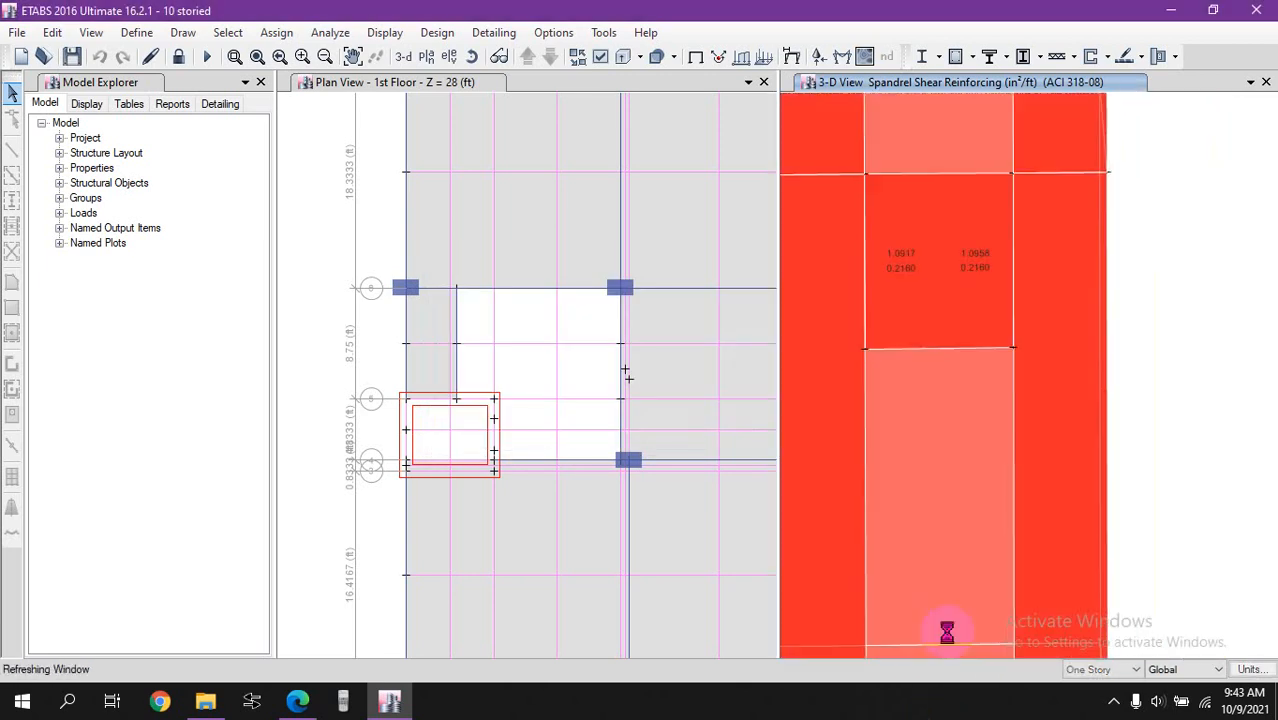
pyautogui.moveTo(910, 338)
pyautogui.mouseDown(button='middle')
pyautogui.moveTo(909, 688)
pyautogui.moveTo(932, 714)
pyautogui.mouseUp(button='middle')
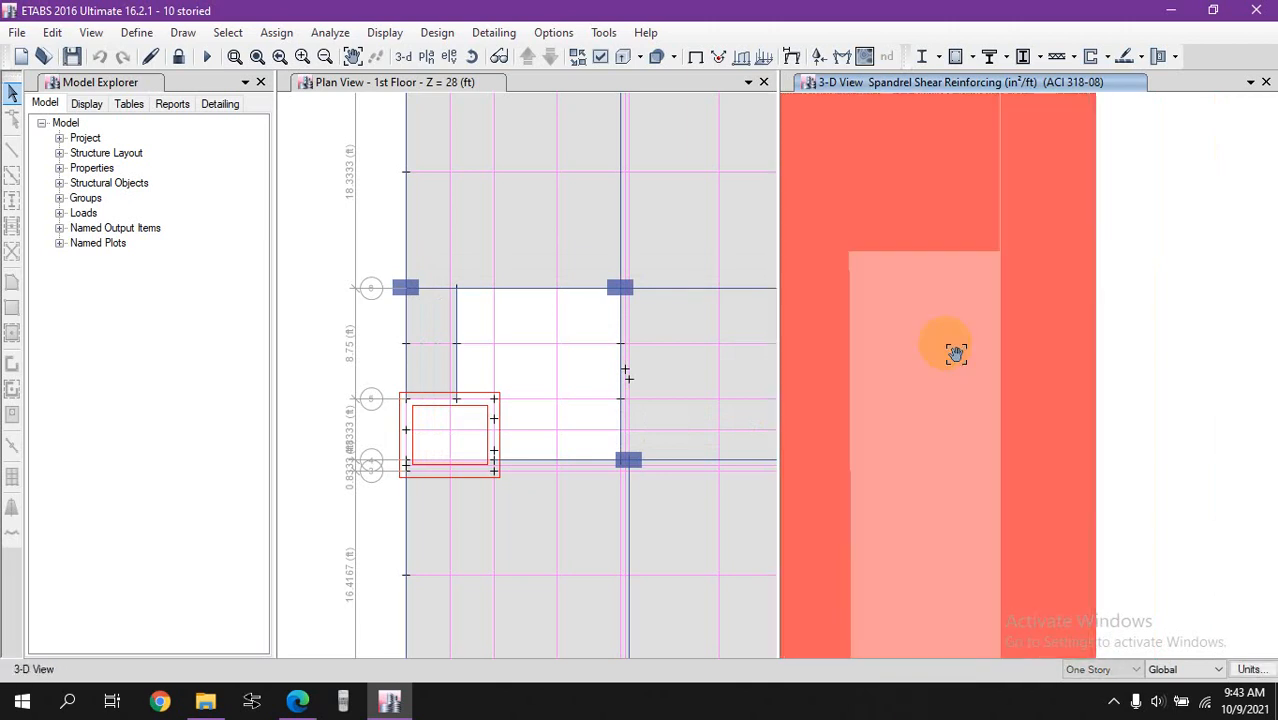
pyautogui.moveTo(950, 321); pyautogui.dragTo(952, 697, button='middle')
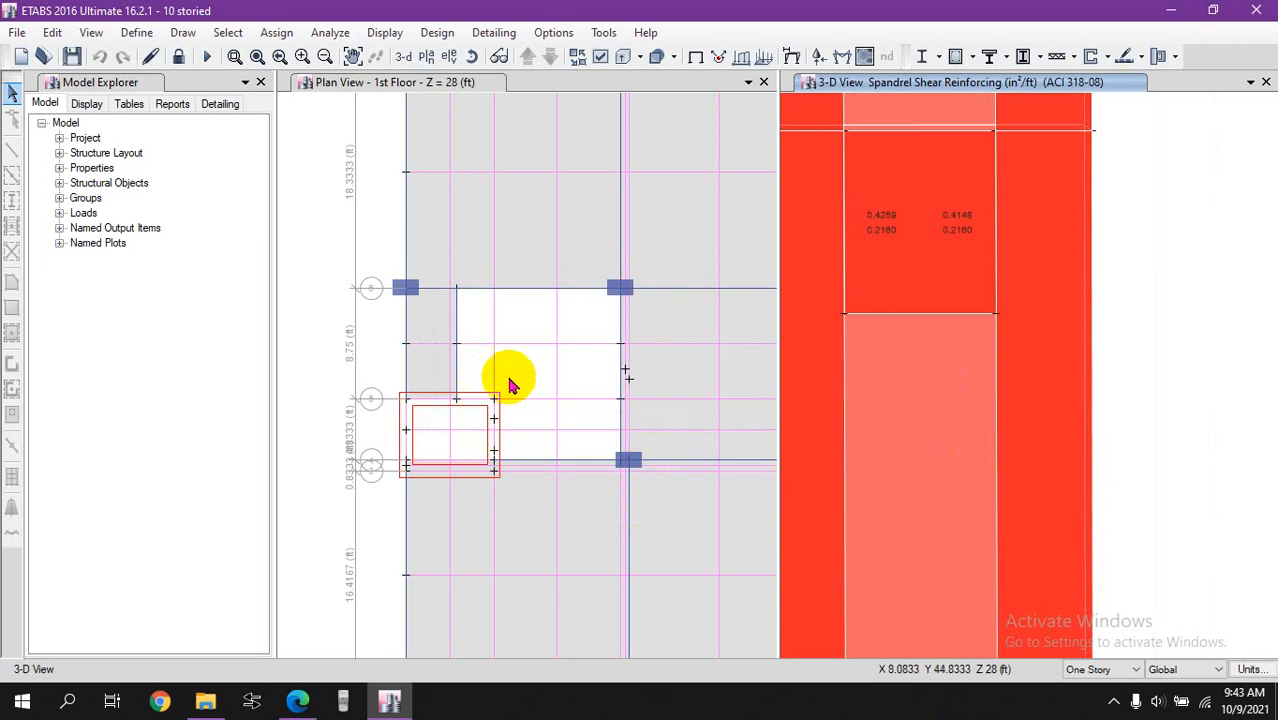
pyautogui.moveTo(996, 297); pyautogui.dragTo(1016, 607, button='middle')
pyautogui.scroll(-5, 947, 374)
pyautogui.moveTo(975, 257); pyautogui.dragTo(938, 486, button='middle')
pyautogui.moveTo(955, 404); pyautogui.dragTo(955, 333, button='middle')
pyautogui.moveTo(966, 482); pyautogui.dragTo(947, 190, button='middle')
pyautogui.moveTo(922, 490); pyautogui.dragTo(924, 330, button='middle')
pyautogui.moveTo(925, 518); pyautogui.dragTo(892, 334, button='middle')
pyautogui.moveTo(886, 528); pyautogui.dragTo(944, 300, button='middle')
pyautogui.moveTo(998, 537); pyautogui.dragTo(922, 327, button='middle')
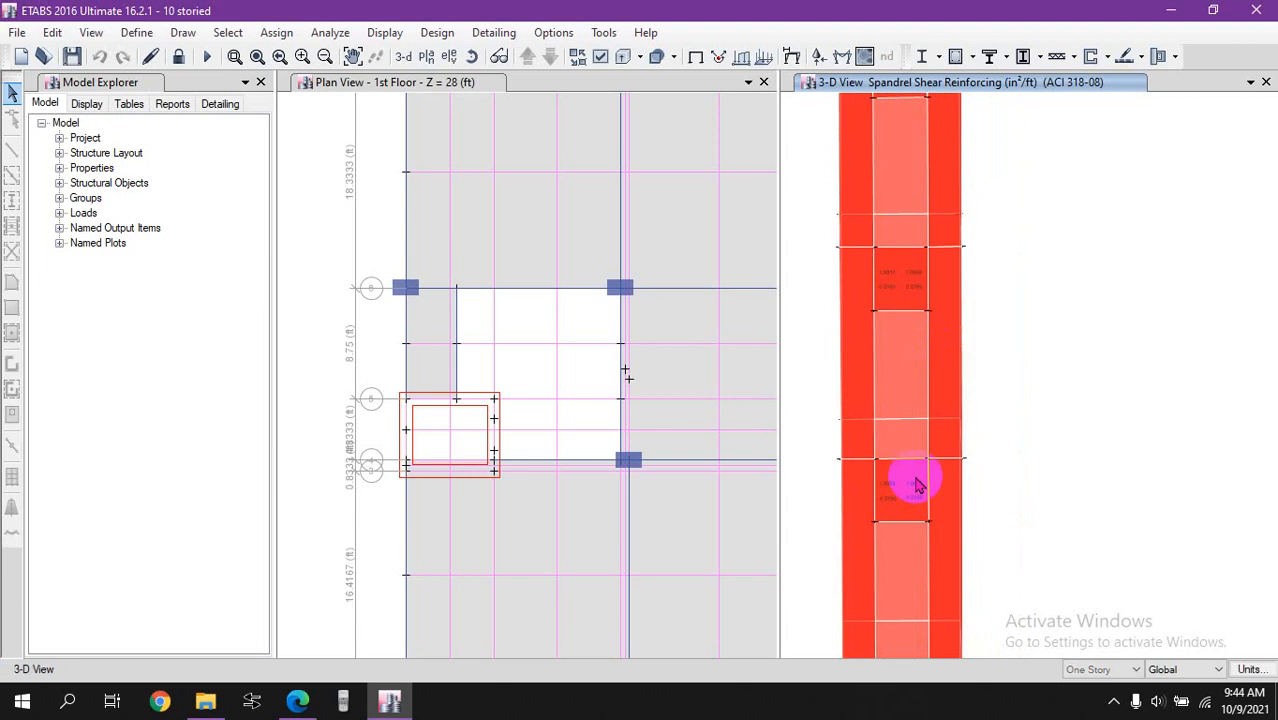
pyautogui.moveTo(917, 485); pyautogui.dragTo(918, 541, button='middle')
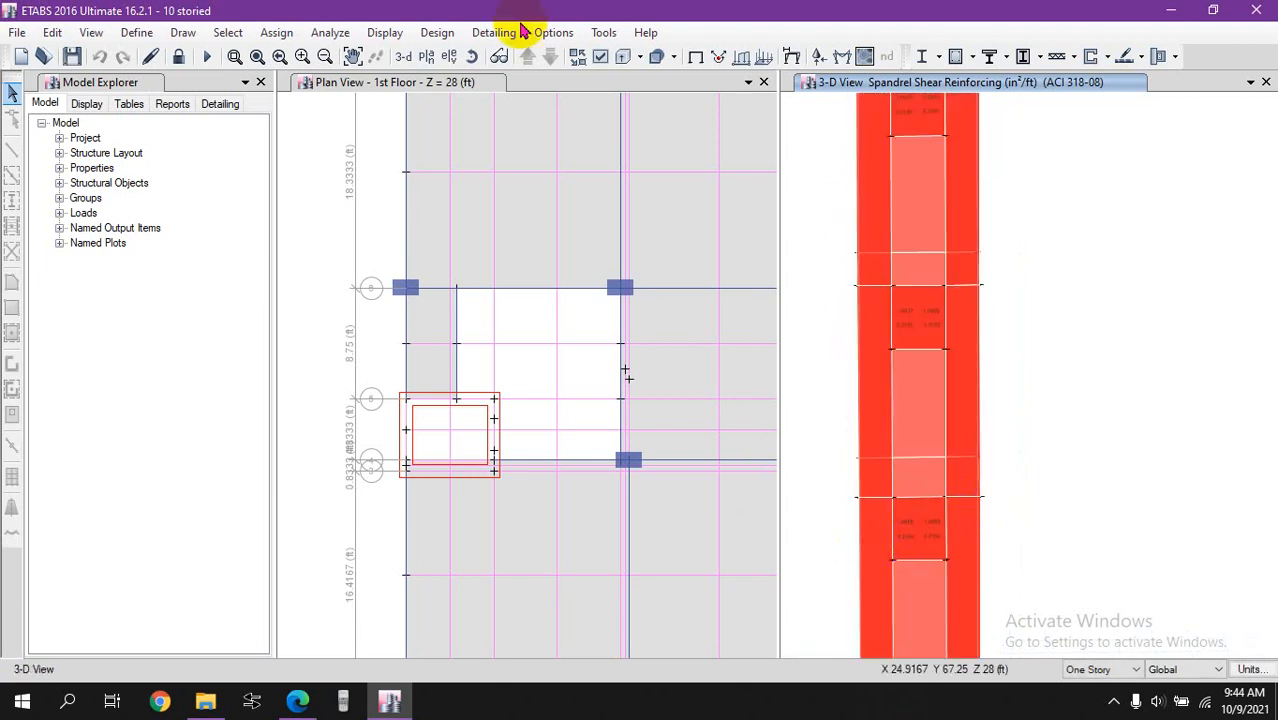
# Step: Open the design details report of the 1st Floor spandrel S1 and enlarge it to full screen
pyautogui.moveTo(928, 522)
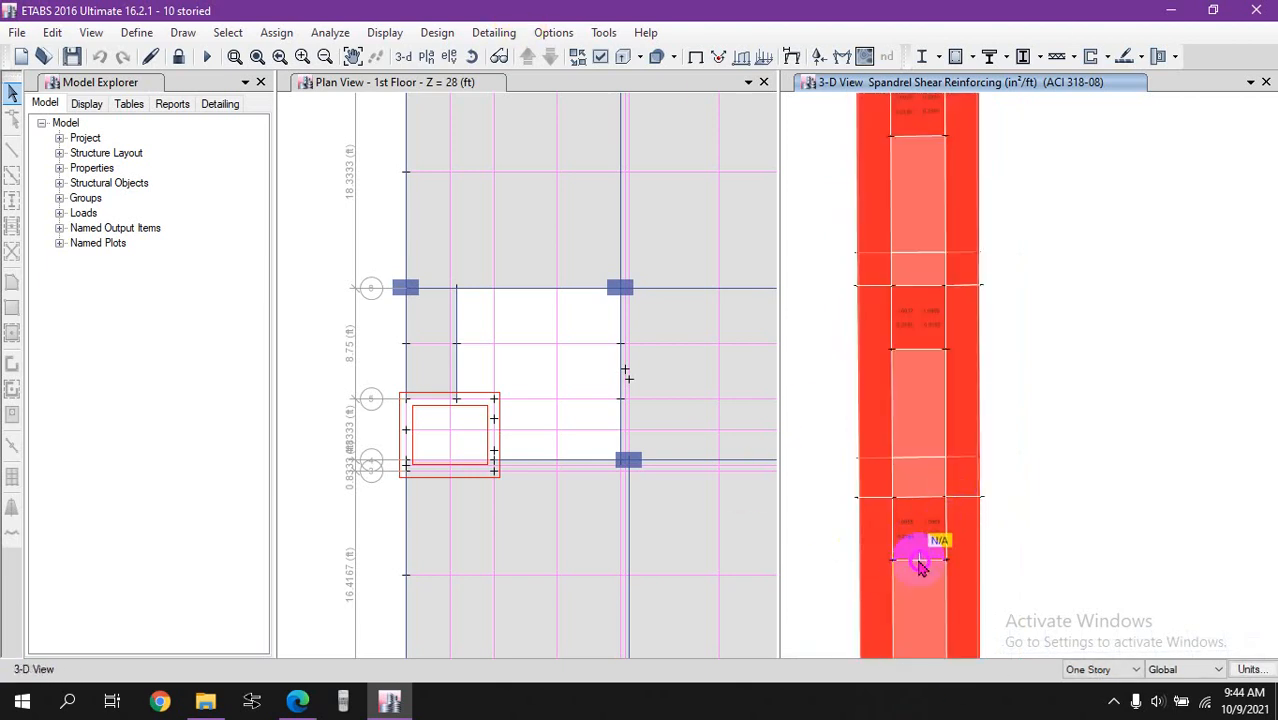
pyautogui.scroll(3, 922, 567)
pyautogui.moveTo(913, 477)
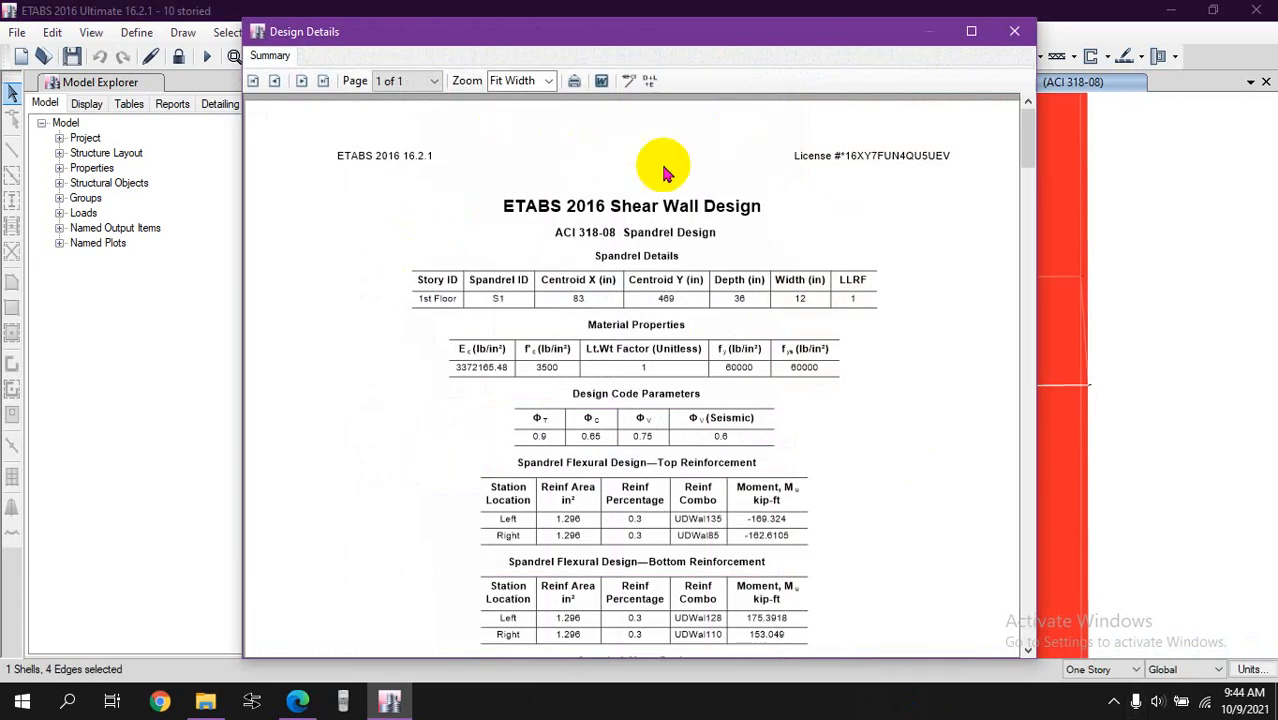
pyautogui.click(971, 31)
# Step: Review the spandrel report's dimensions, material properties, design code parameters and top and bottom flexural reinforcement tables
pyautogui.scroll(-3, 802, 485)
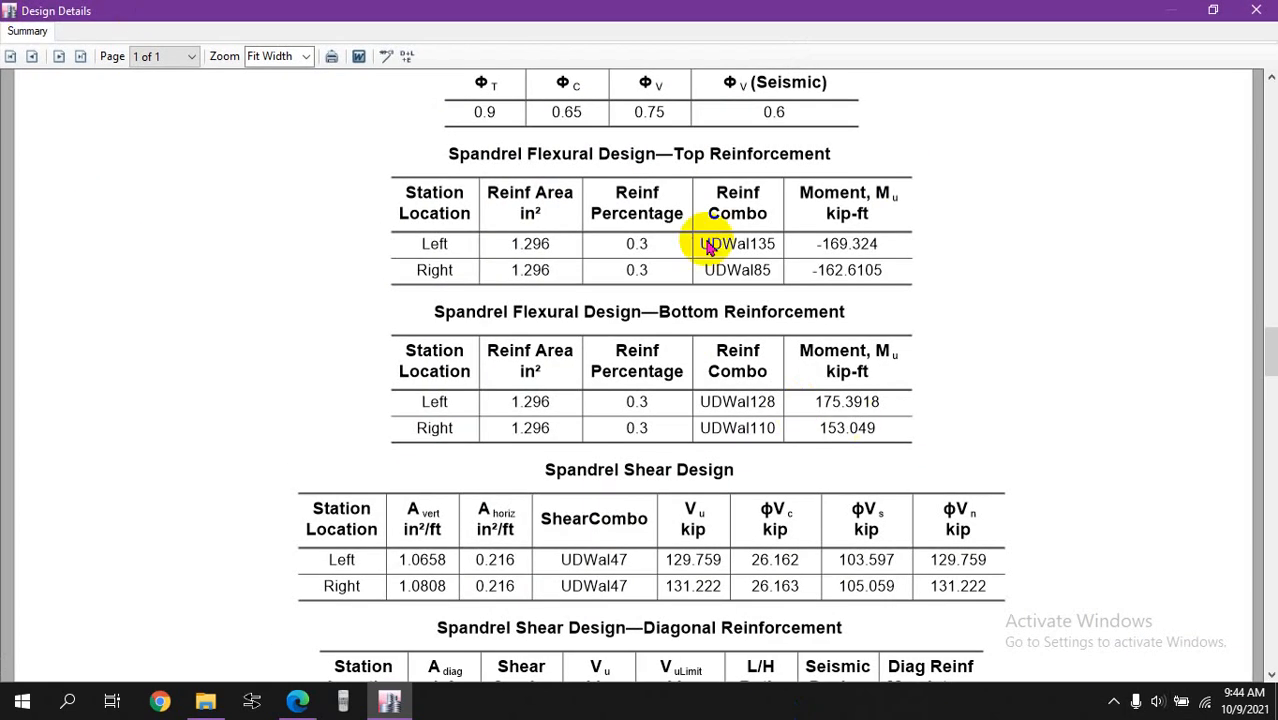
pyautogui.scroll(3, 603, 533)
pyautogui.scroll(3, 603, 533)
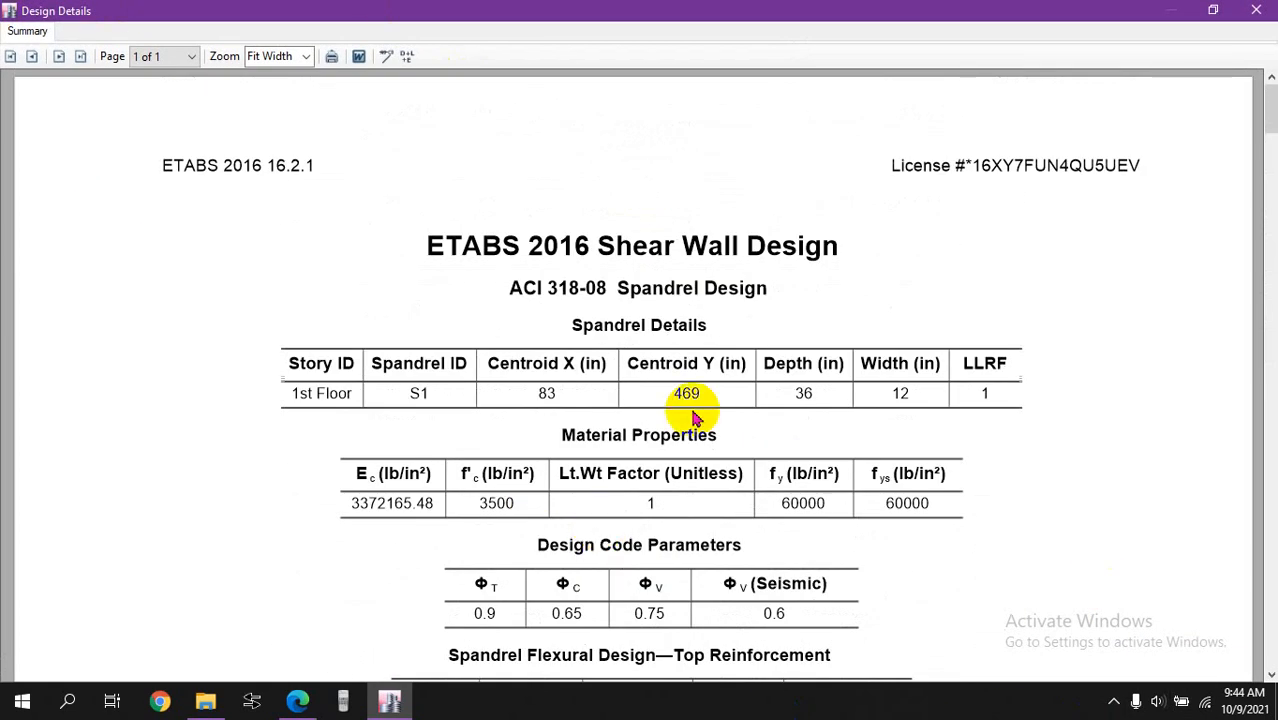
pyautogui.scroll(-3, 551, 398)
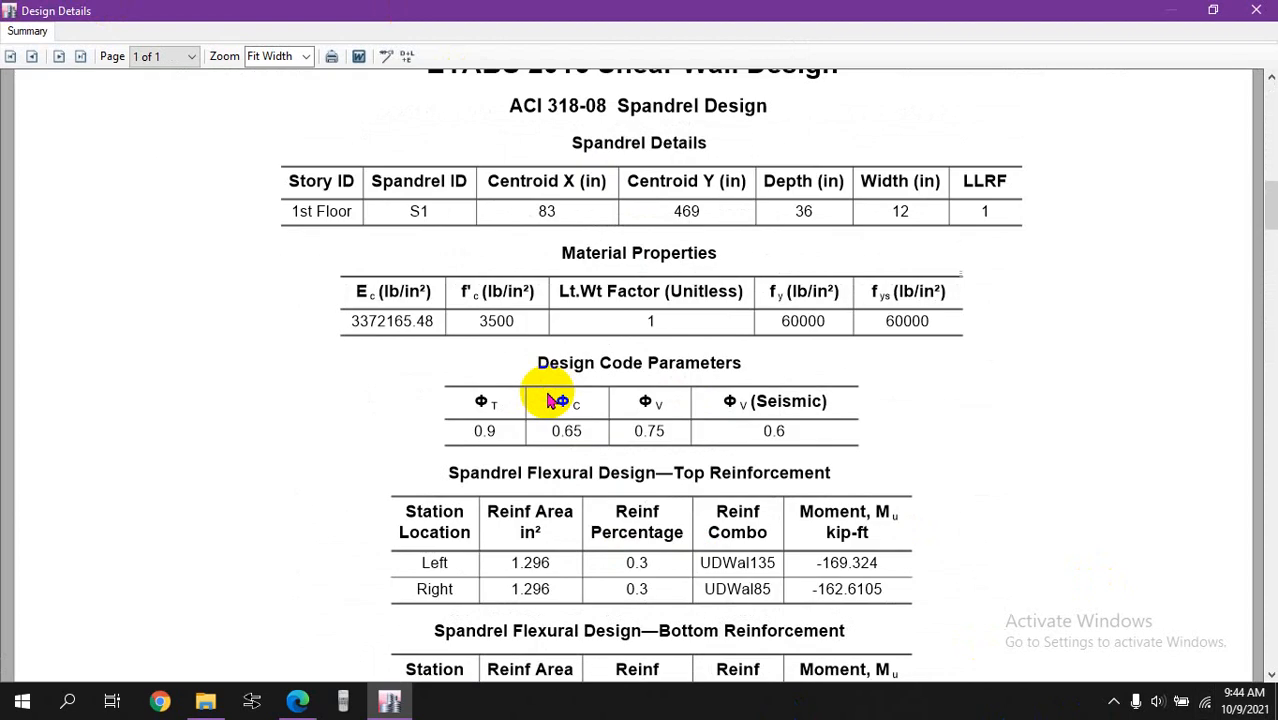
pyautogui.scroll(-2, 557, 392)
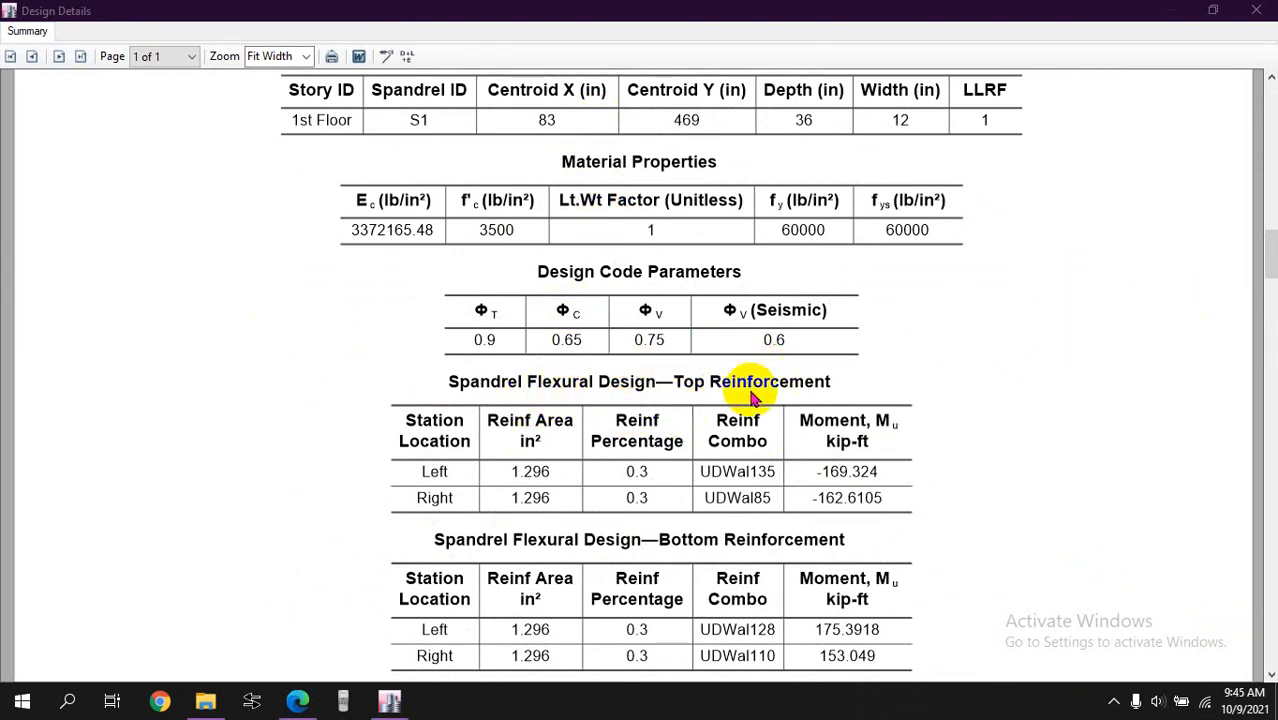
pyautogui.scroll(-1, 625, 360)
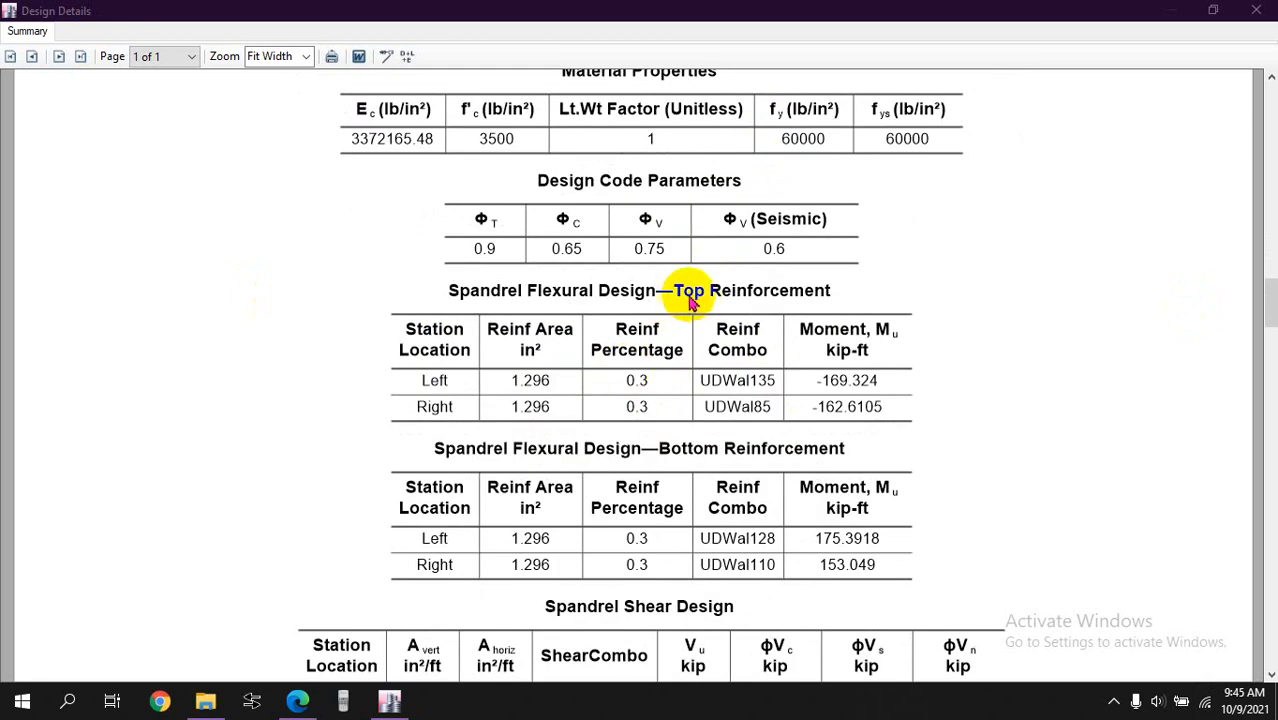
pyautogui.moveTo(657, 305); pyautogui.dragTo(700, 300)
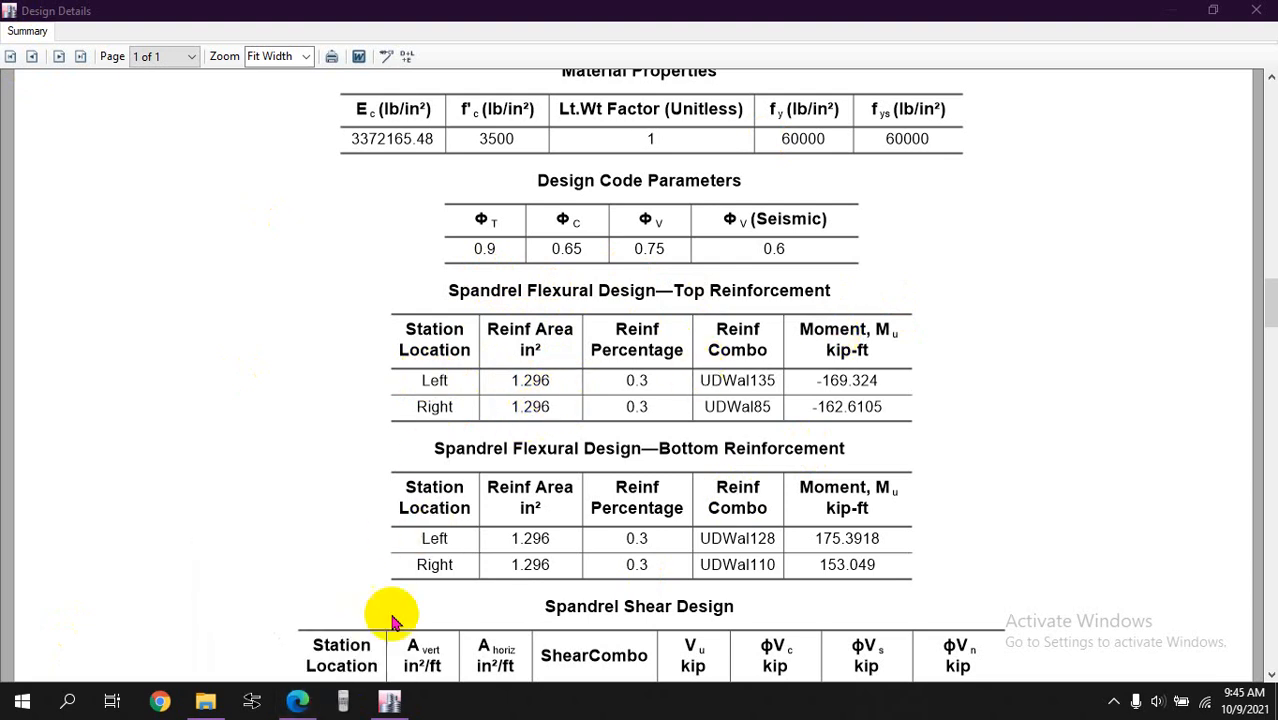
# Step: Switch to the Casio calculator emulator and divide the 1.296 in² top reinforcement area by .31, showing the result as a decimal
pyautogui.click(343, 700)
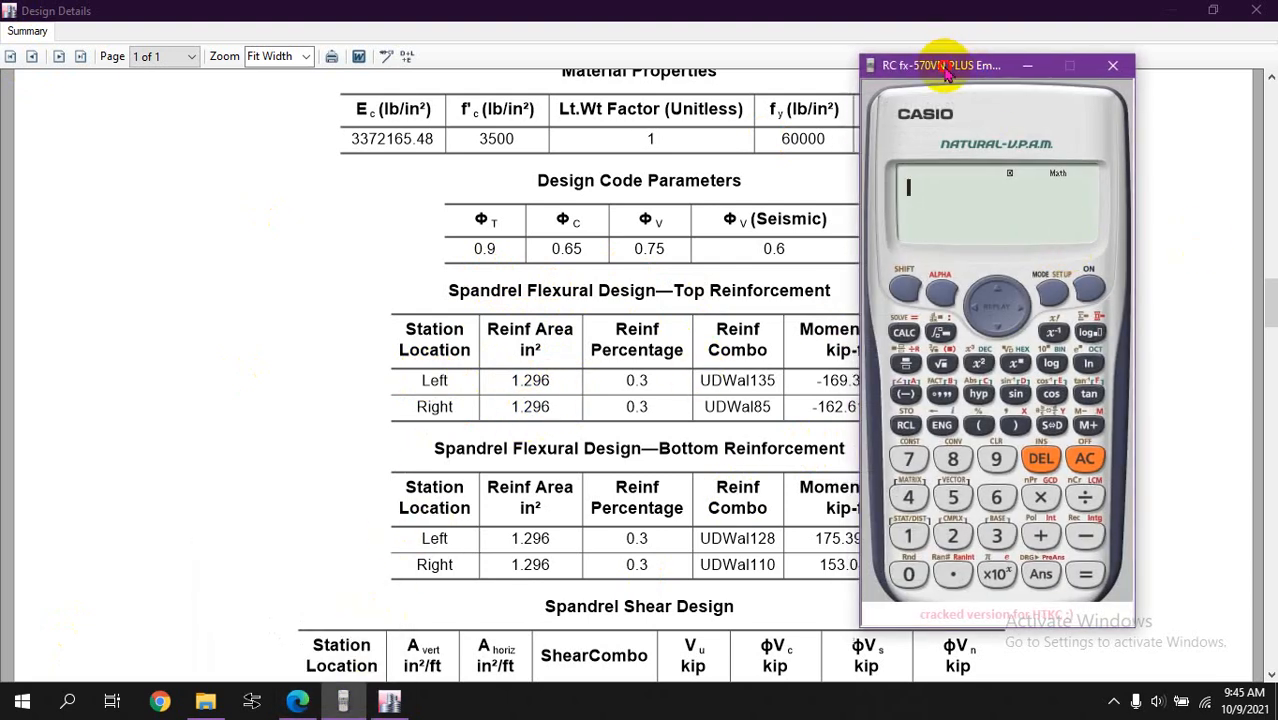
pyautogui.moveTo(945, 67); pyautogui.dragTo(1005, 22)
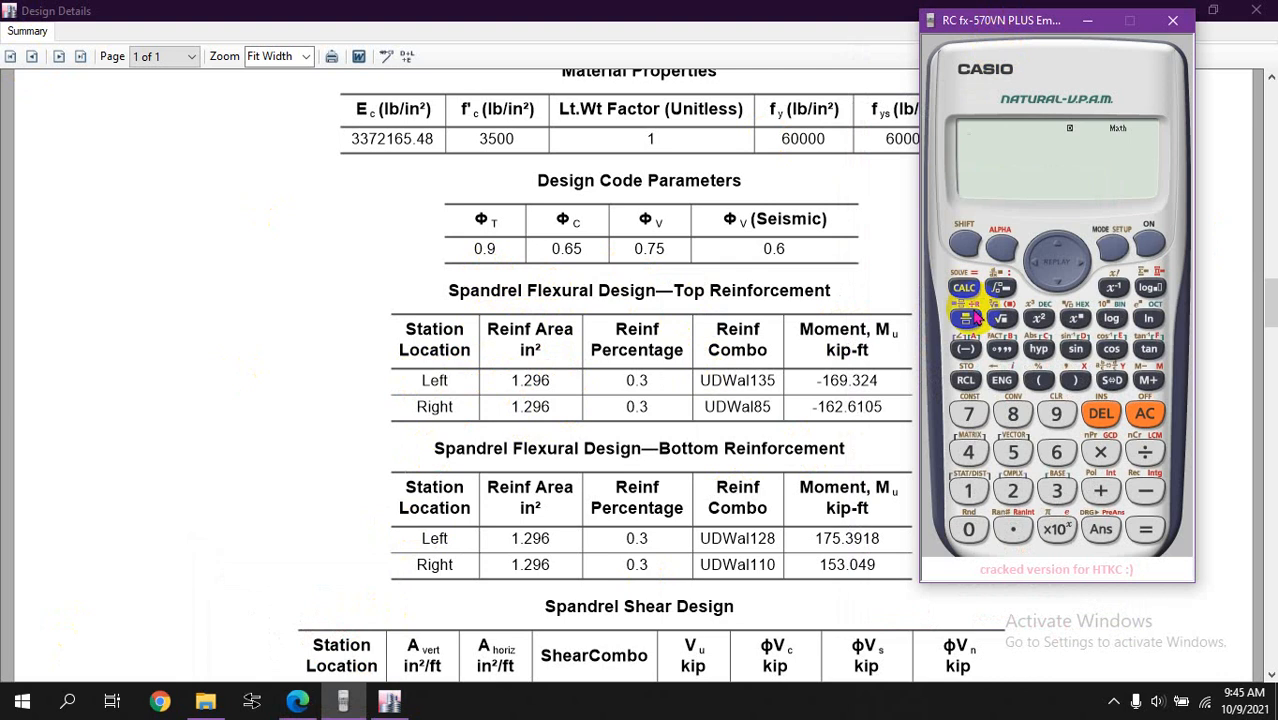
pyautogui.click(968, 490)
pyautogui.click(1012, 528)
pyautogui.click(1012, 490)
pyautogui.click(1055, 413)
pyautogui.click(1055, 452)
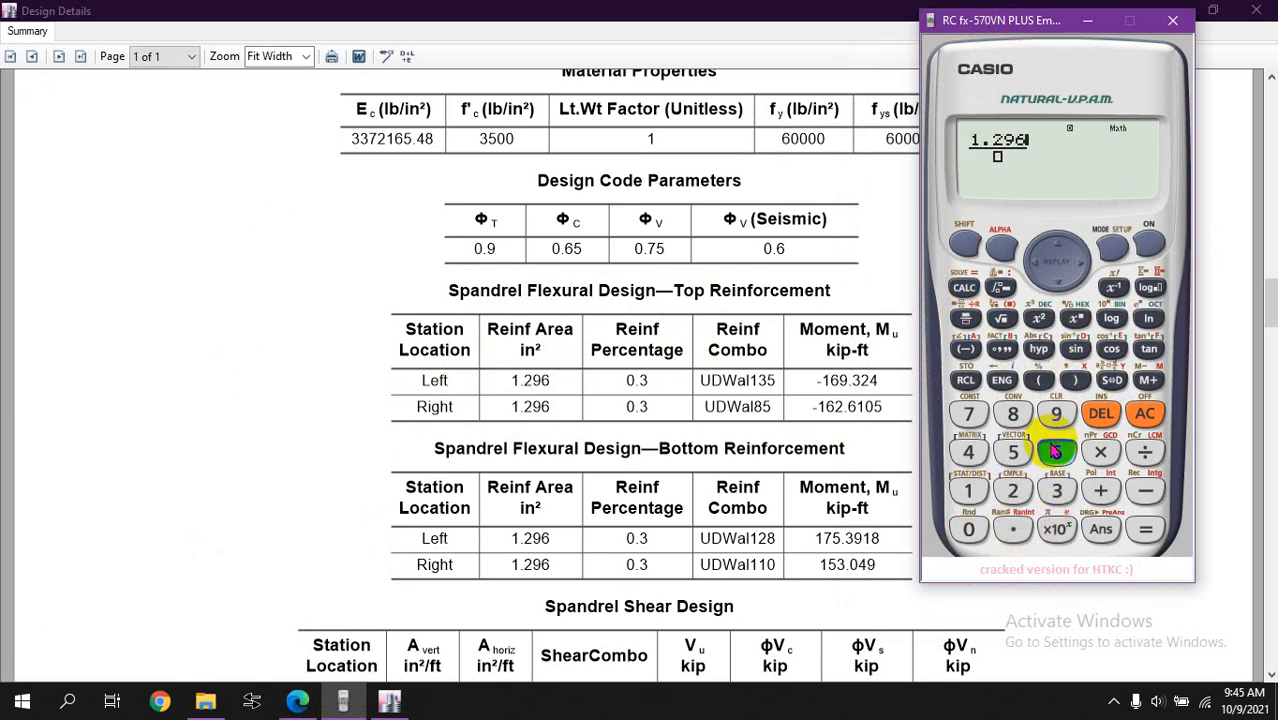
pyautogui.click(1012, 528)
pyautogui.click(1056, 490)
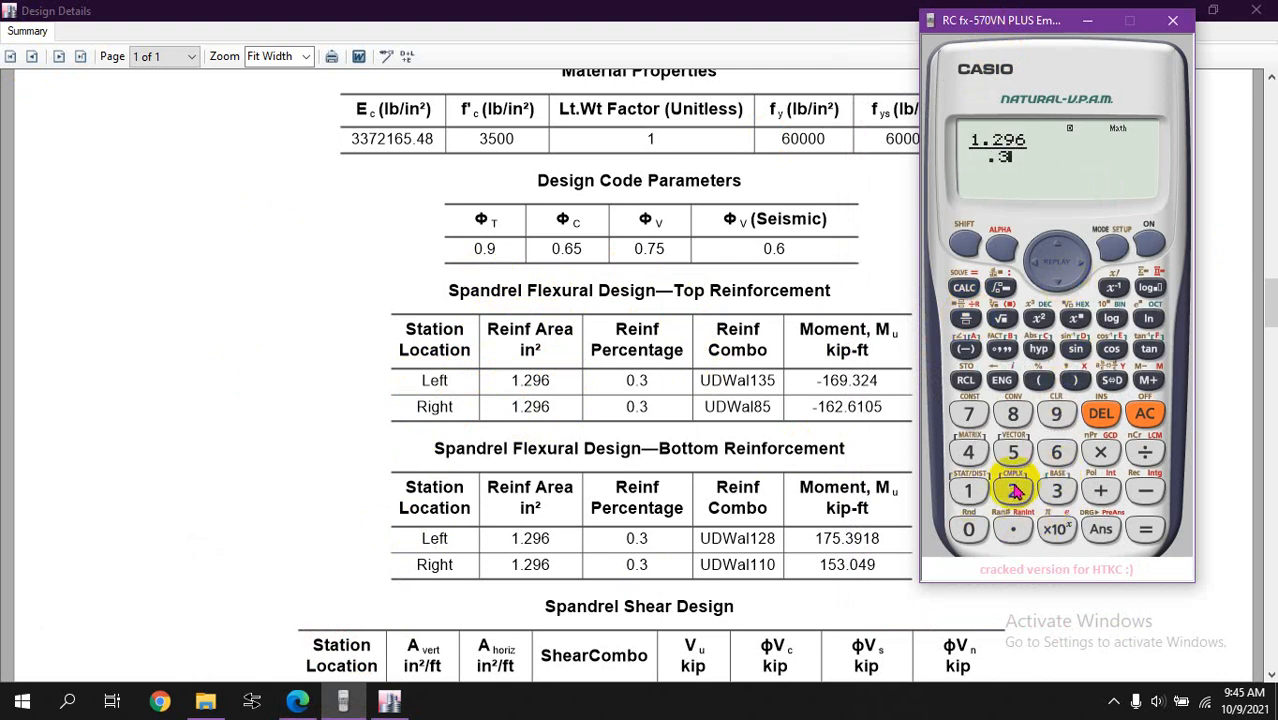
pyautogui.click(968, 490)
pyautogui.click(1146, 529)
pyautogui.click(1113, 381)
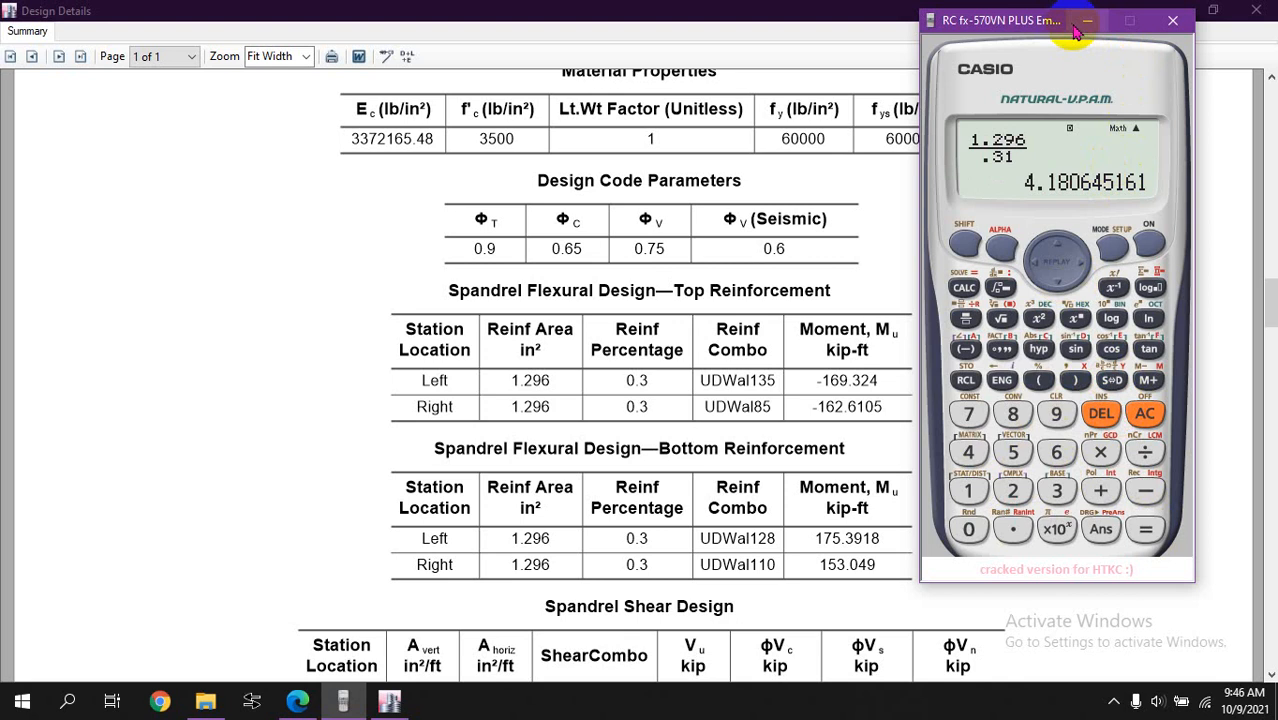
# Step: Recalculate the bar count with the divisor changed to .48, show it as a decimal, and close the calculator
pyautogui.click(1100, 414)
pyautogui.click(1012, 414)
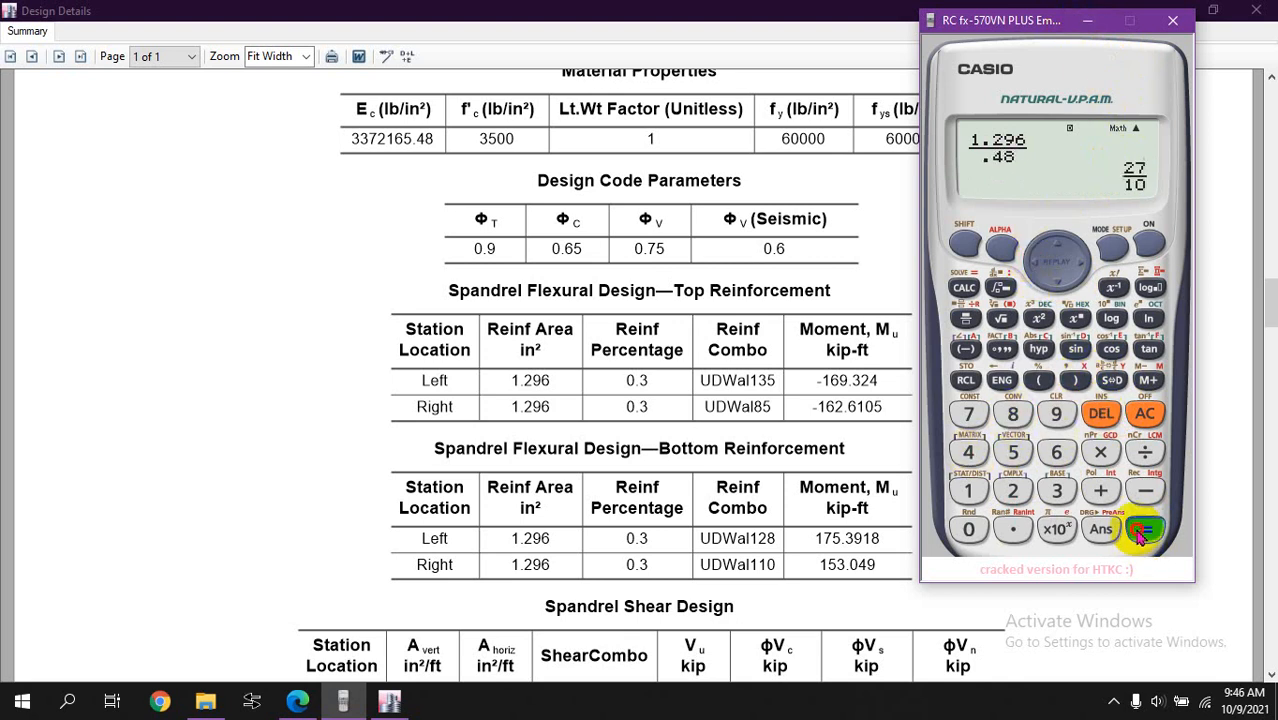
pyautogui.click(1112, 382)
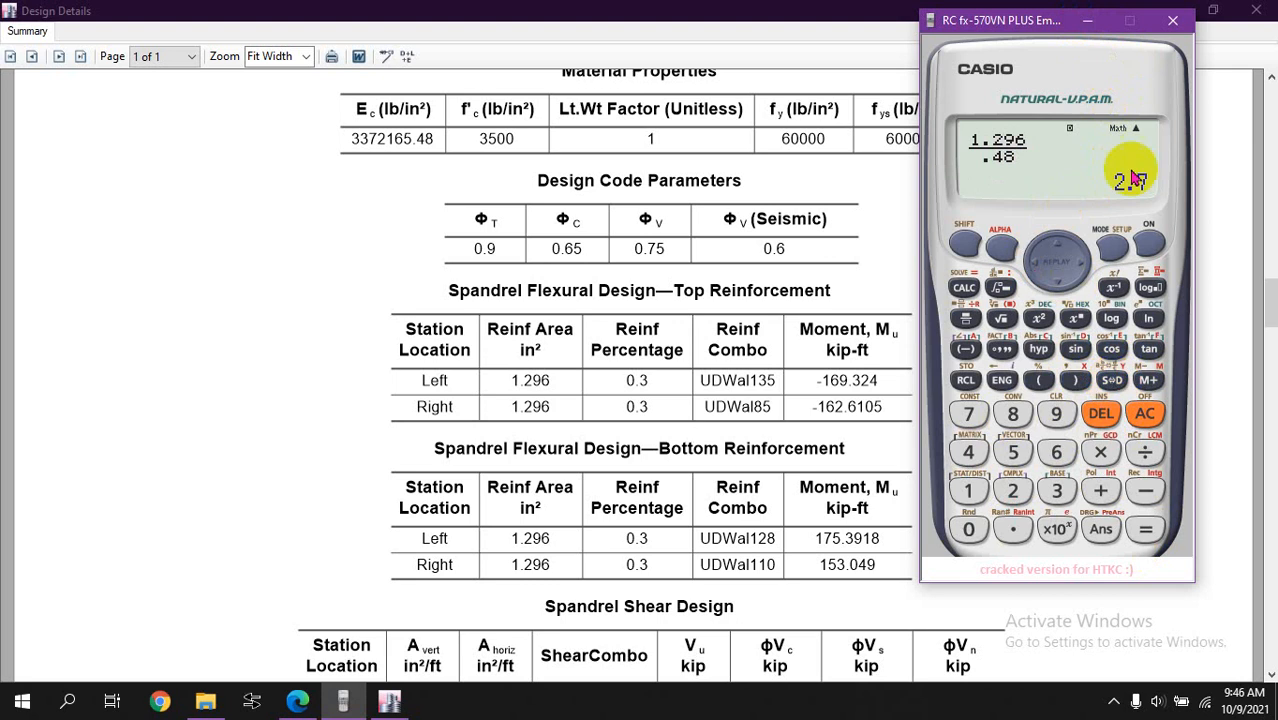
pyautogui.click(1172, 21)
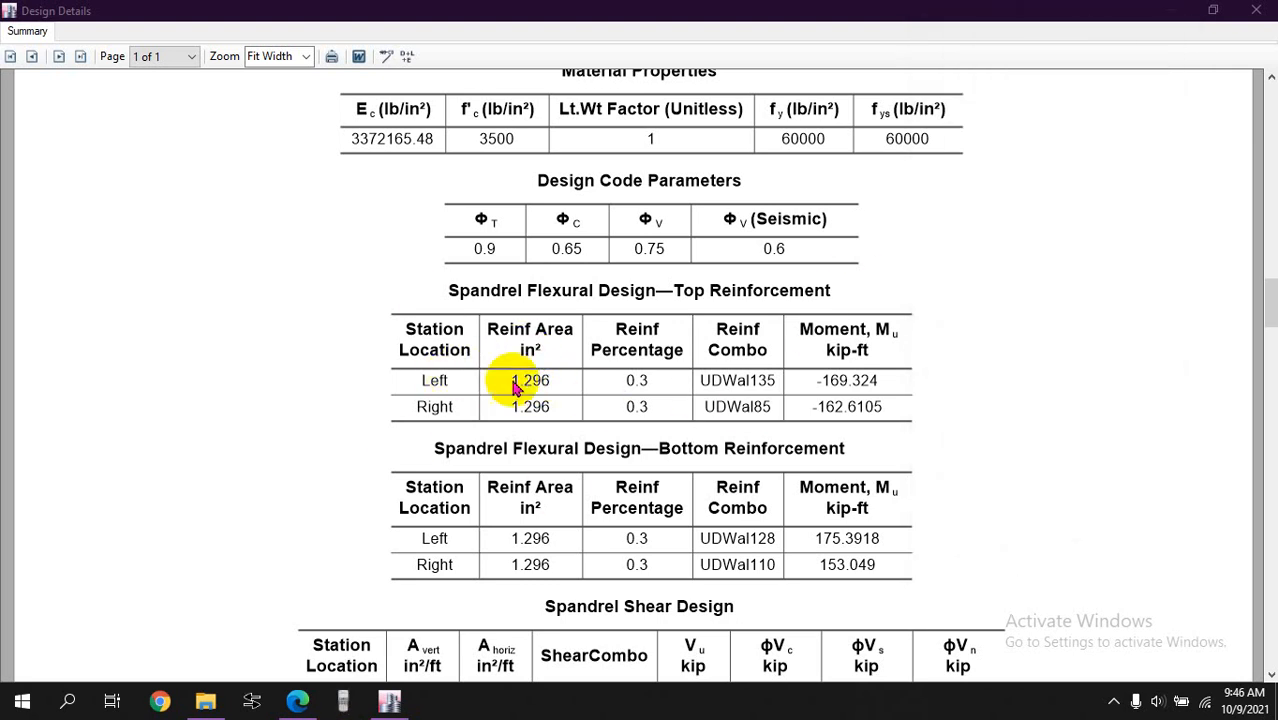
# Step: Switch to the Etabs & BNBC Manual PDF in Edge, circle the beam section's top bars on page 108, and erase the circle
pyautogui.click(299, 708)
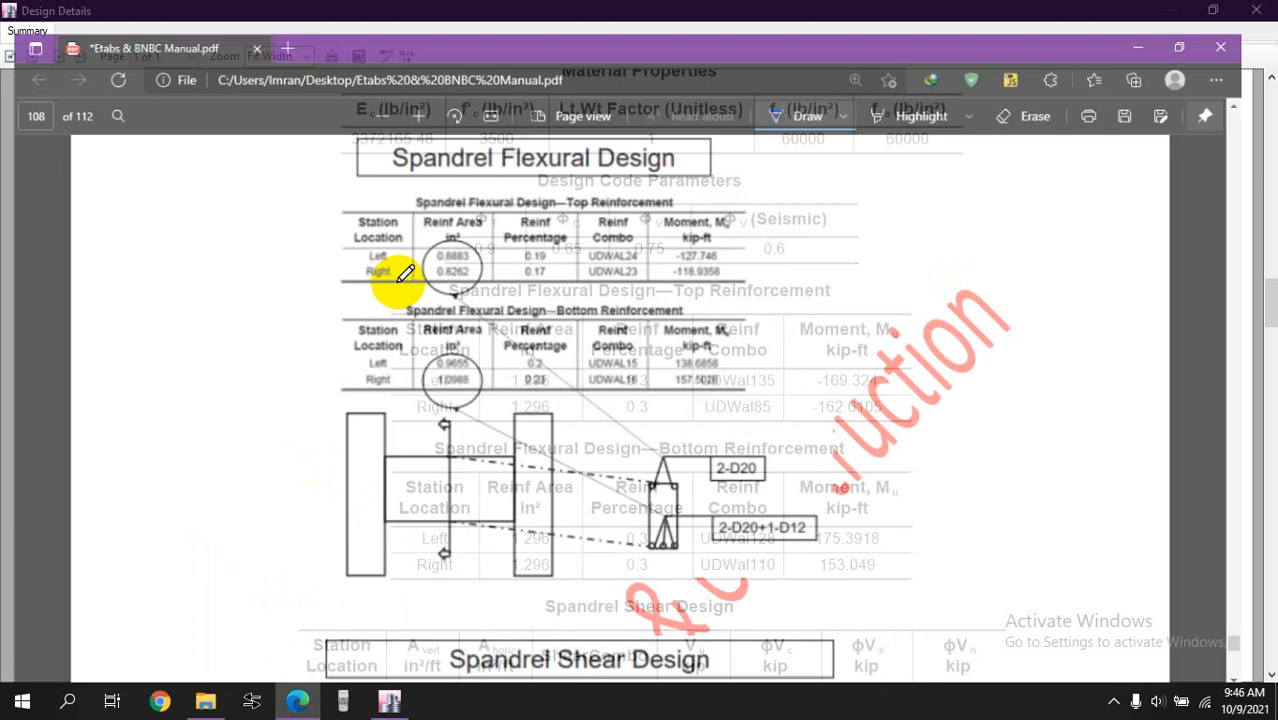
pyautogui.click(421, 85)
pyautogui.click(383, 86)
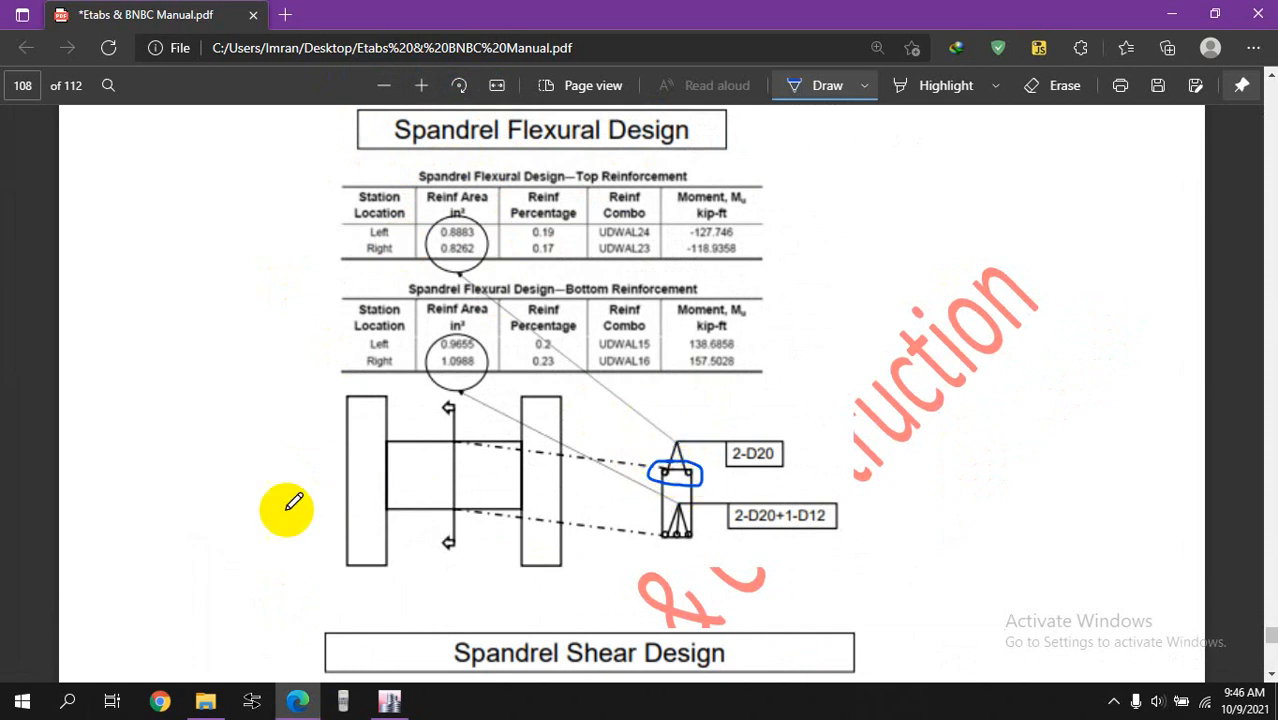
pyautogui.click(1056, 86)
pyautogui.moveTo(621, 484)
pyautogui.mouseDown()
pyautogui.moveTo(676, 462)
pyautogui.moveTo(641, 481)
pyautogui.mouseUp()
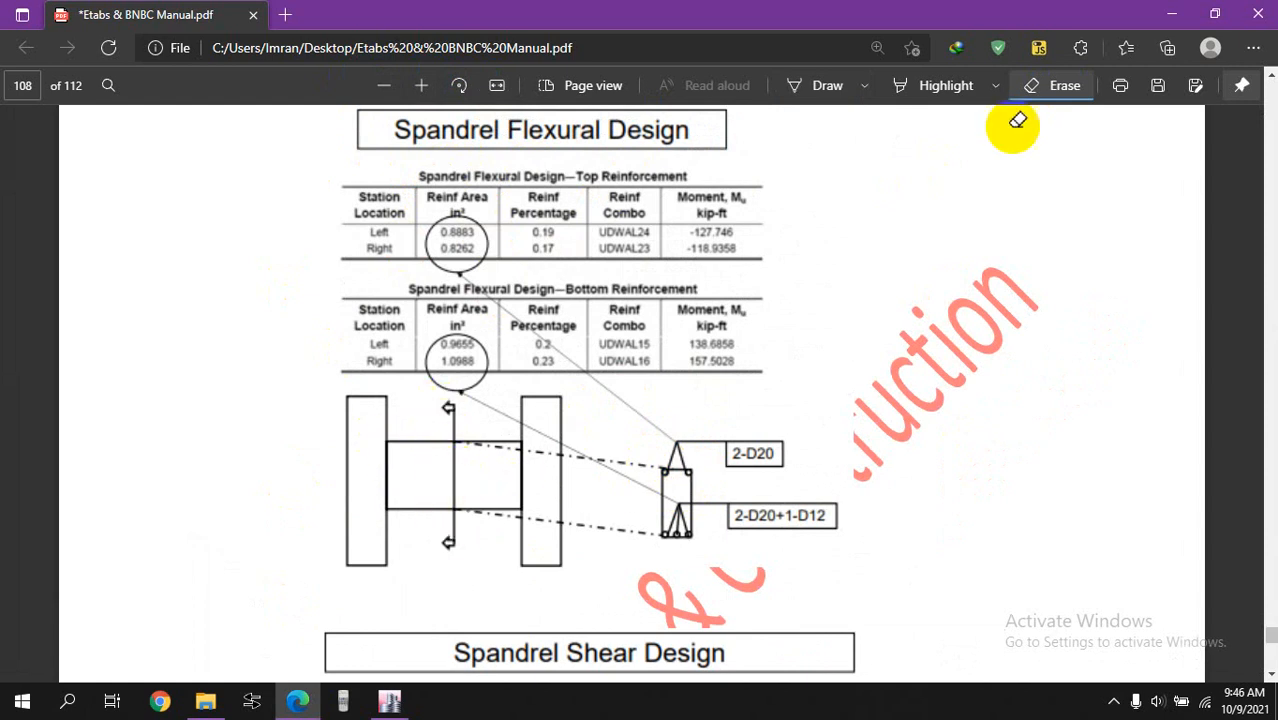
# Step: Trace the section cut line and sketch a middle top bar on the coupling beam drawing, erase the marks, and return to ETABS
pyautogui.click(795, 86)
pyautogui.moveTo(450, 405); pyautogui.dragTo(457, 550)
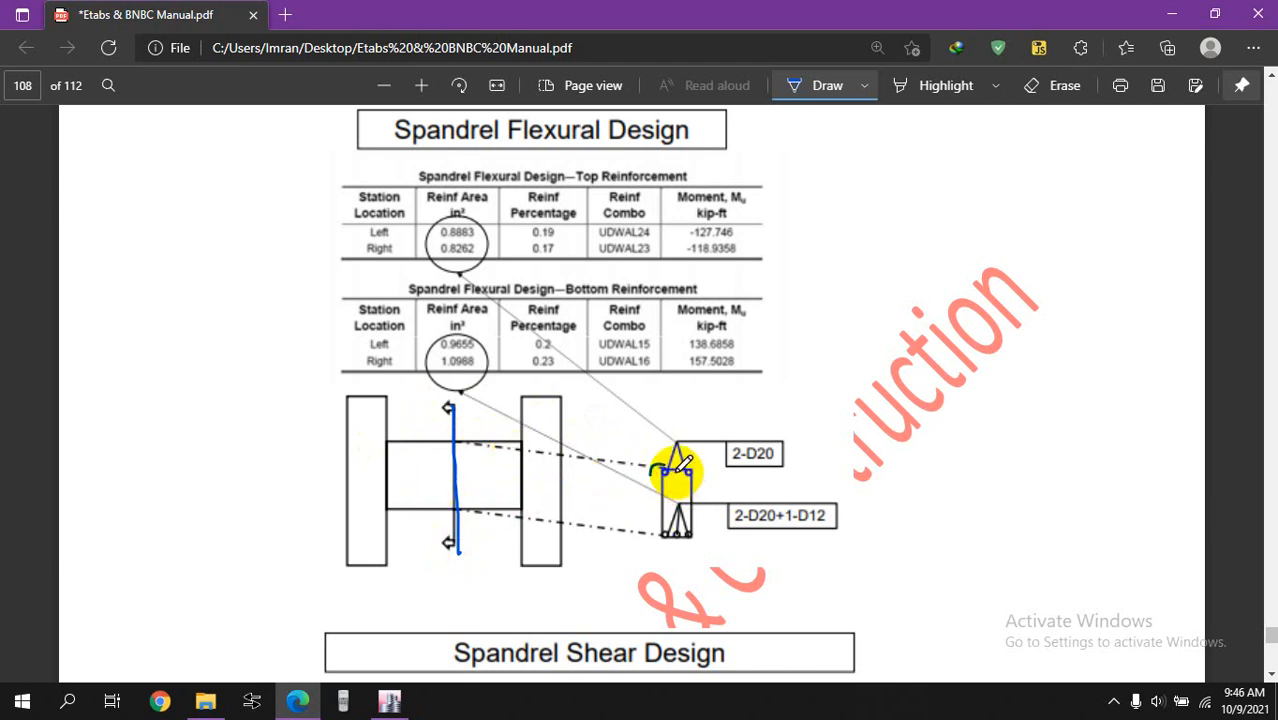
pyautogui.moveTo(681, 472); pyautogui.dragTo(676, 470)
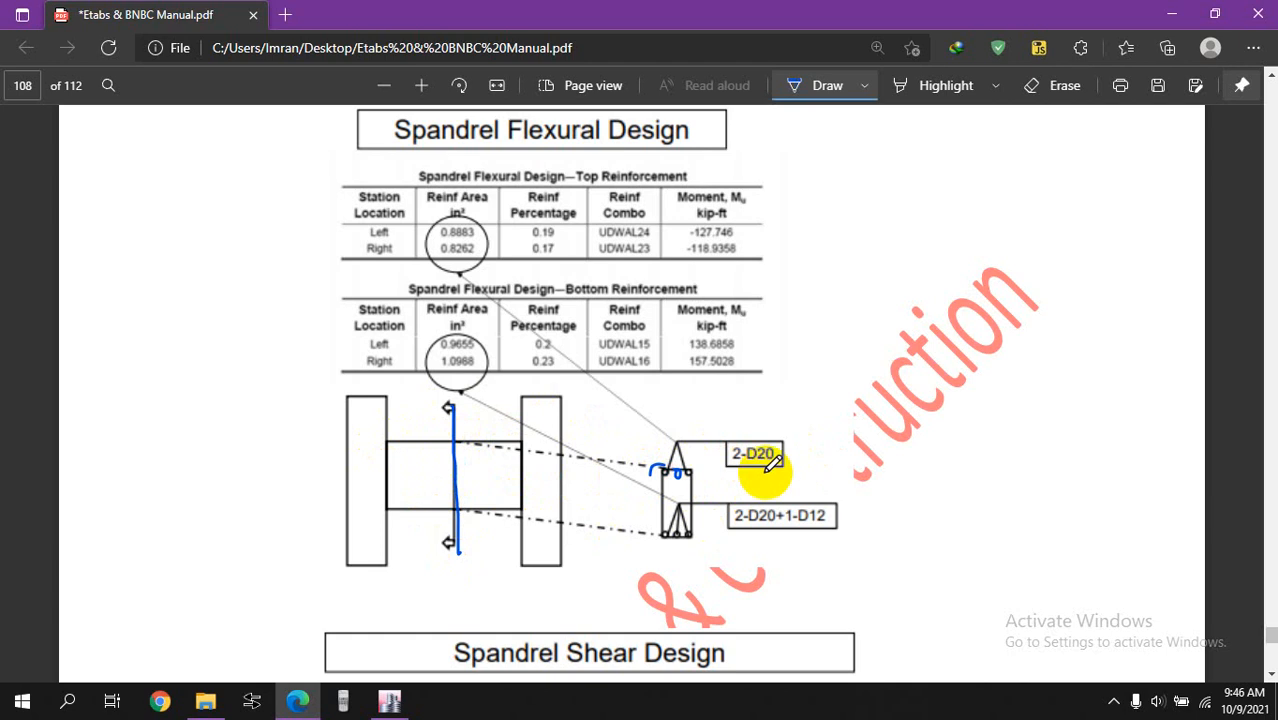
pyautogui.click(1066, 87)
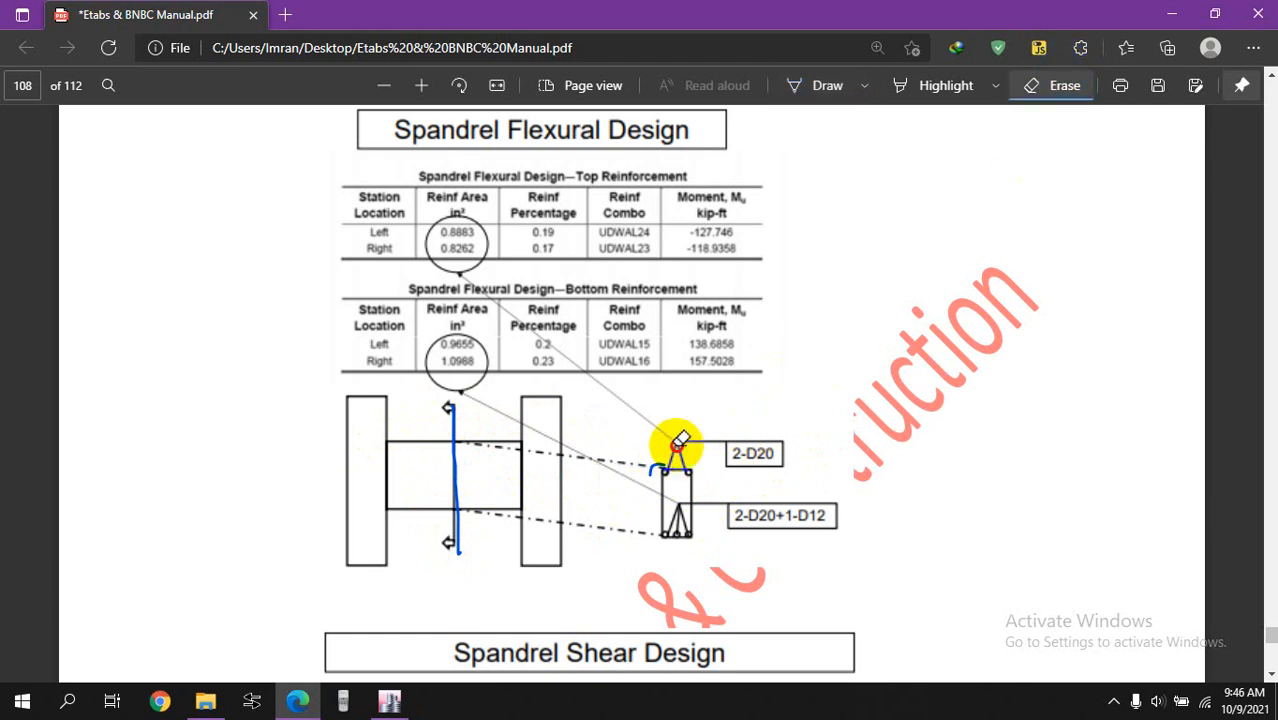
pyautogui.click(668, 468)
pyautogui.click(455, 425)
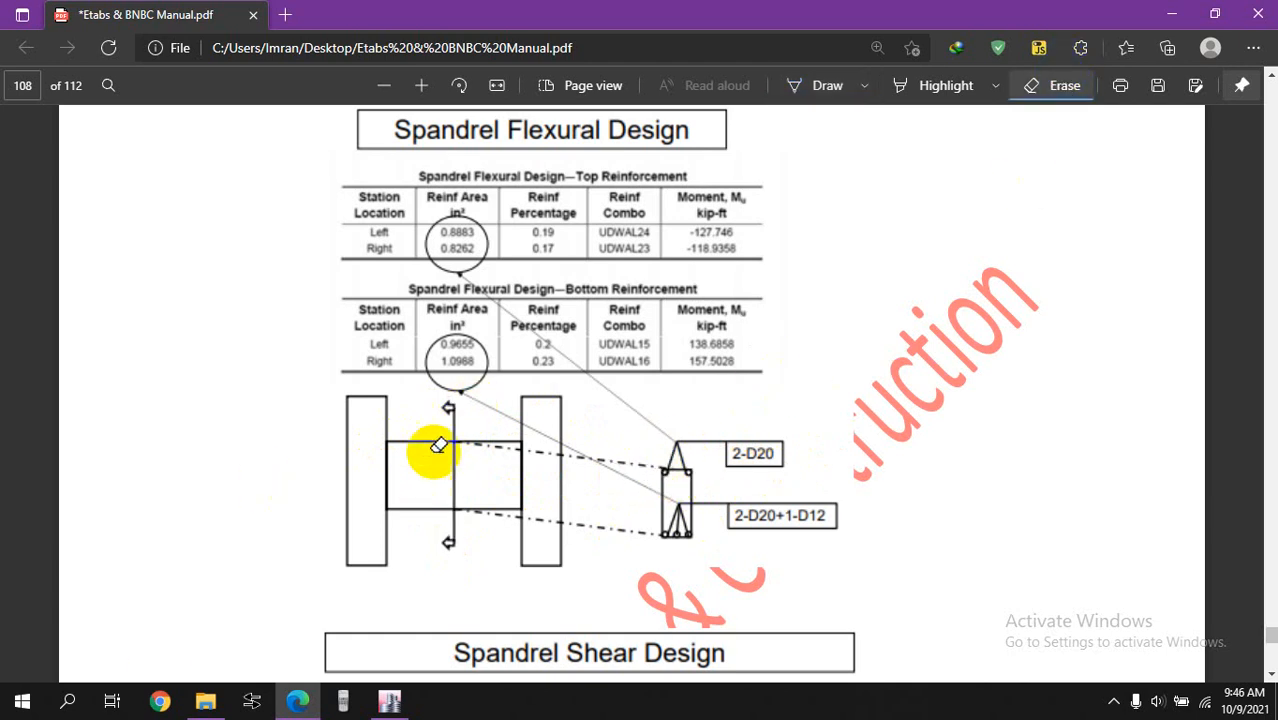
pyautogui.click(389, 701)
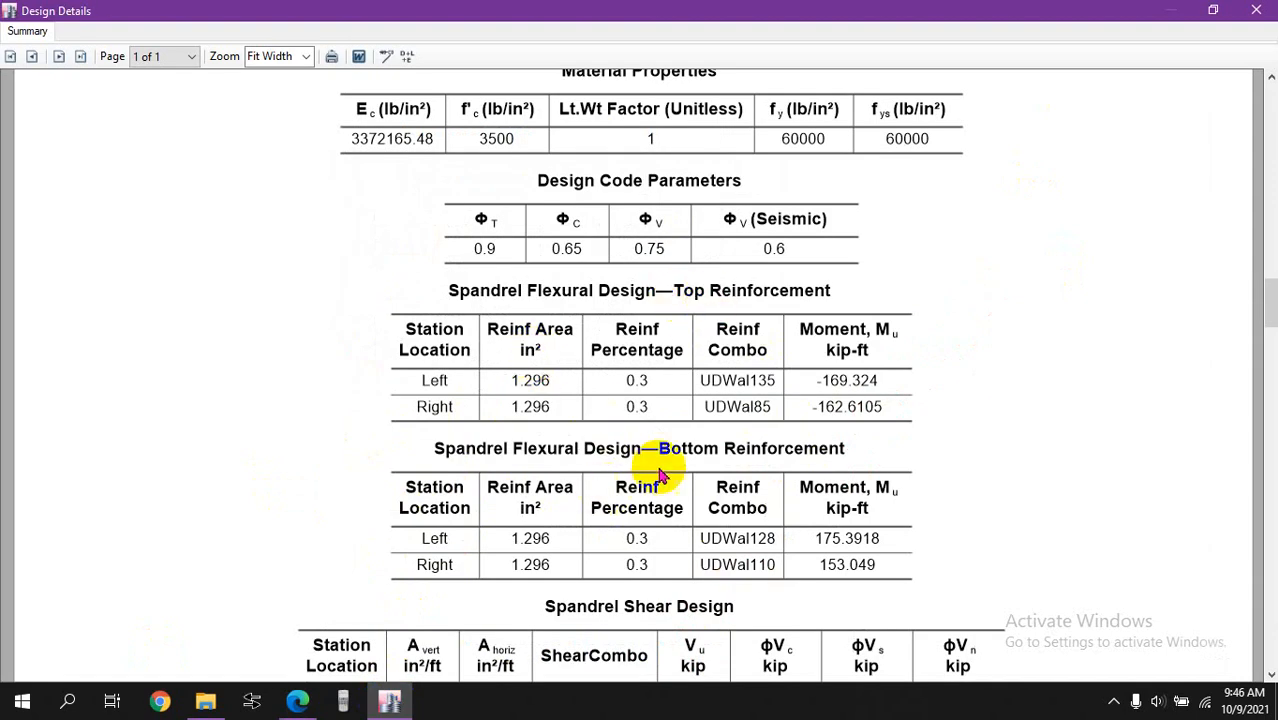
# Step: Switch to the Etabs & BNBC Manual PDF and circle the bottom bars of the beam section on page 108
pyautogui.scroll(-2, 632, 478)
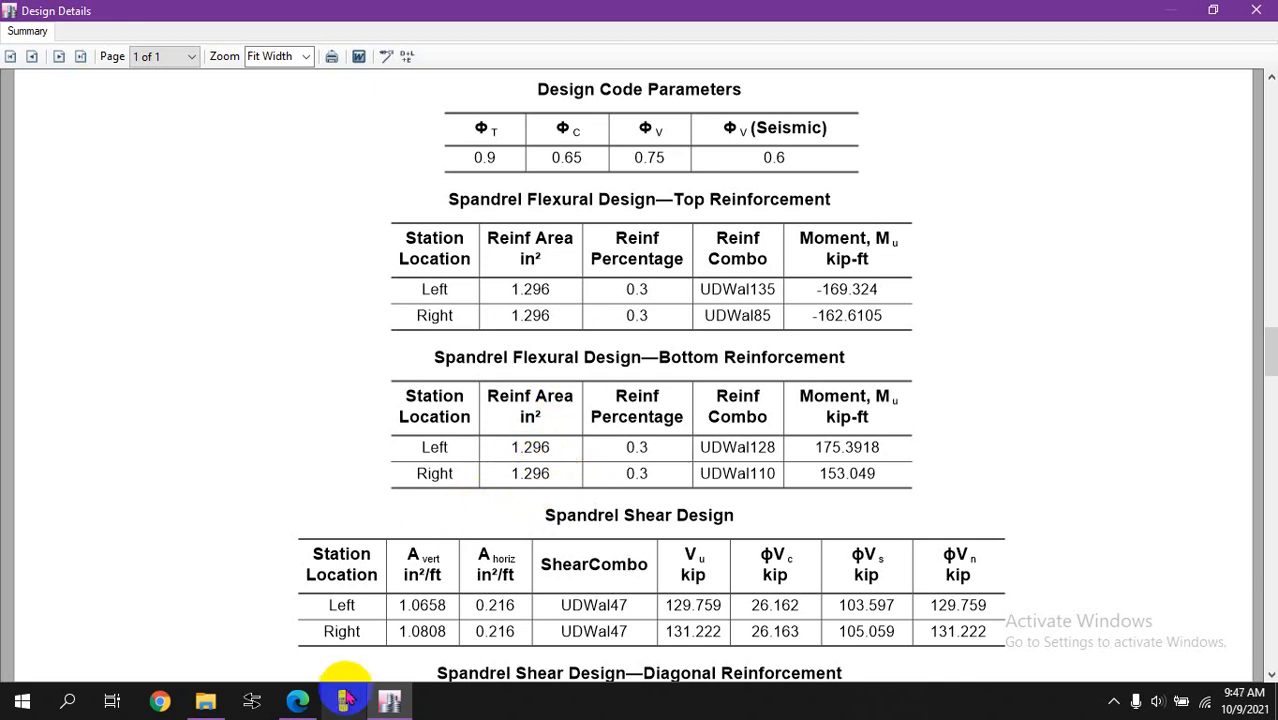
pyautogui.click(297, 701)
pyautogui.scroll(-1, 685, 434)
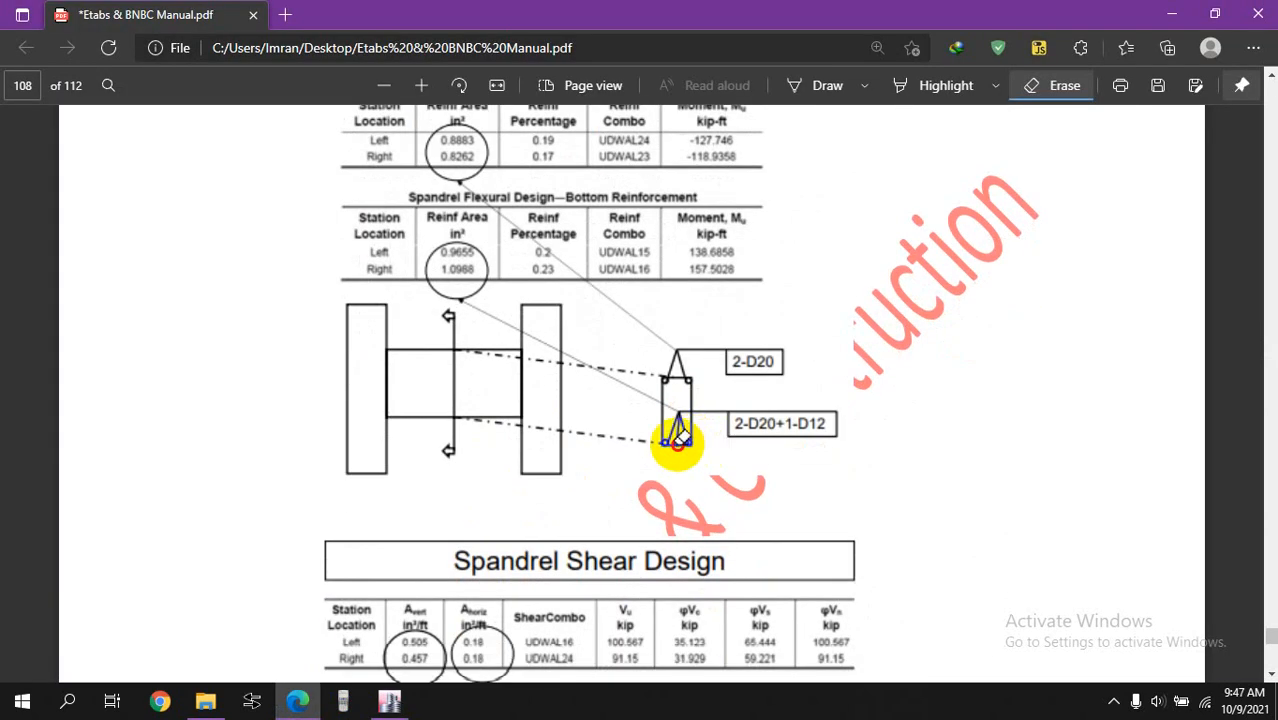
pyautogui.moveTo(679, 434); pyautogui.dragTo(686, 455)
pyautogui.click(827, 86)
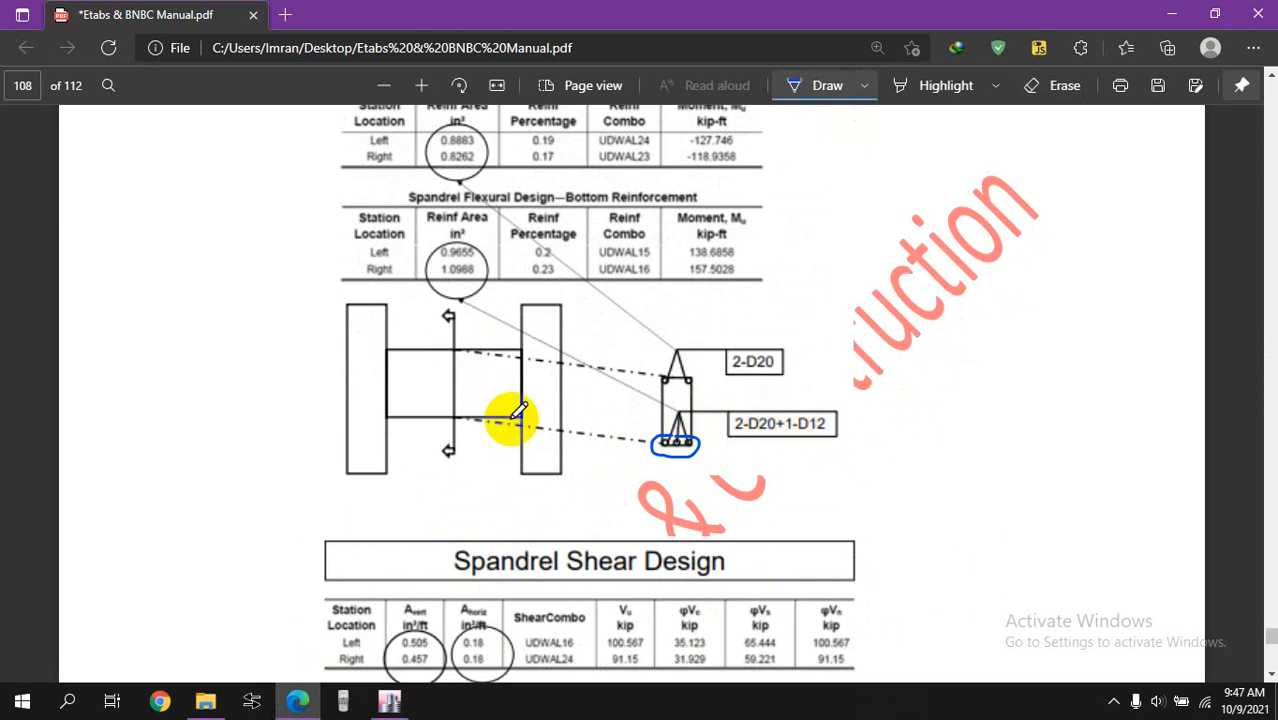
# Step: Return to ETABS and review the Spandrel Shear Design and Diagonal Reinforcement tables in the design details
pyautogui.click(389, 700)
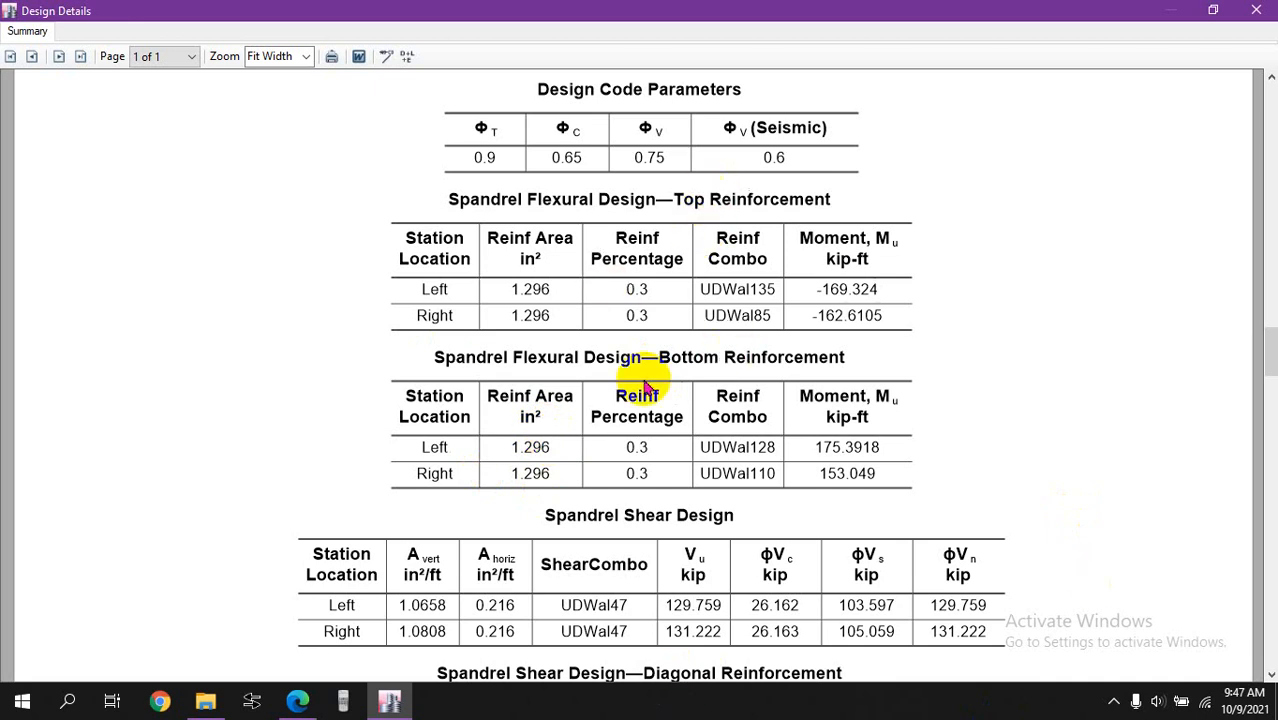
pyautogui.scroll(-3, 672, 478)
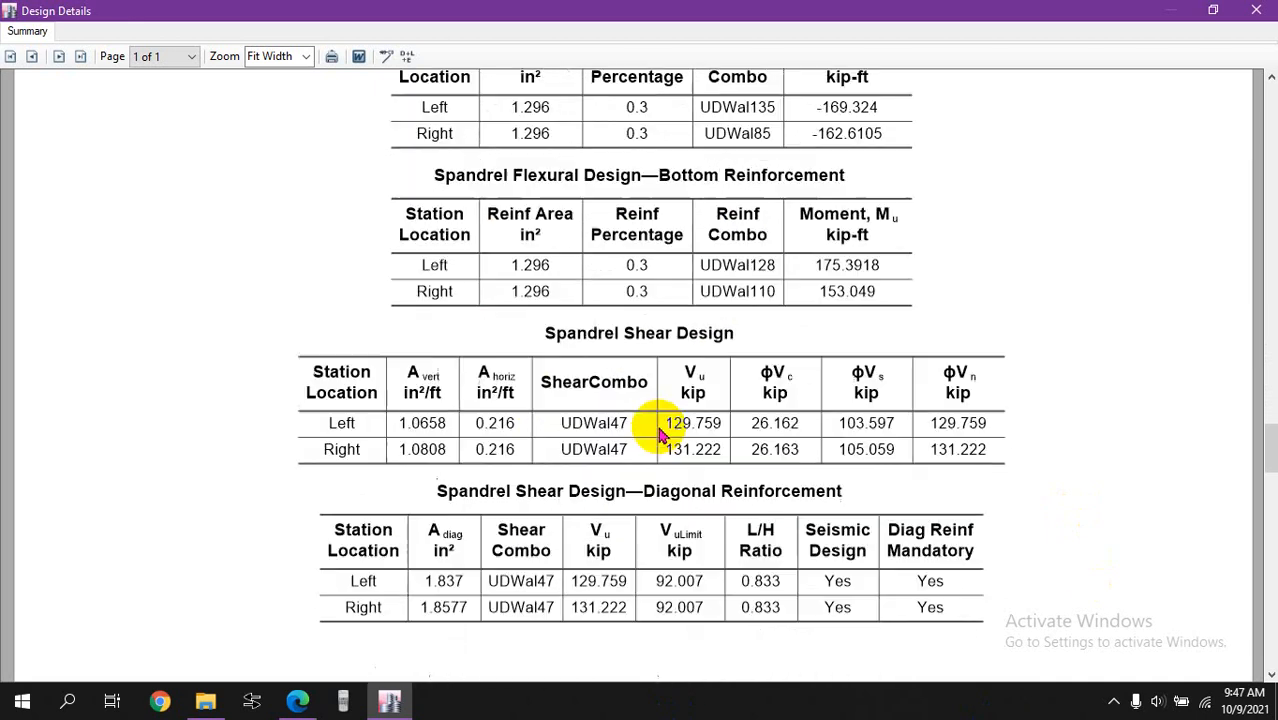
pyautogui.scroll(-2, 660, 432)
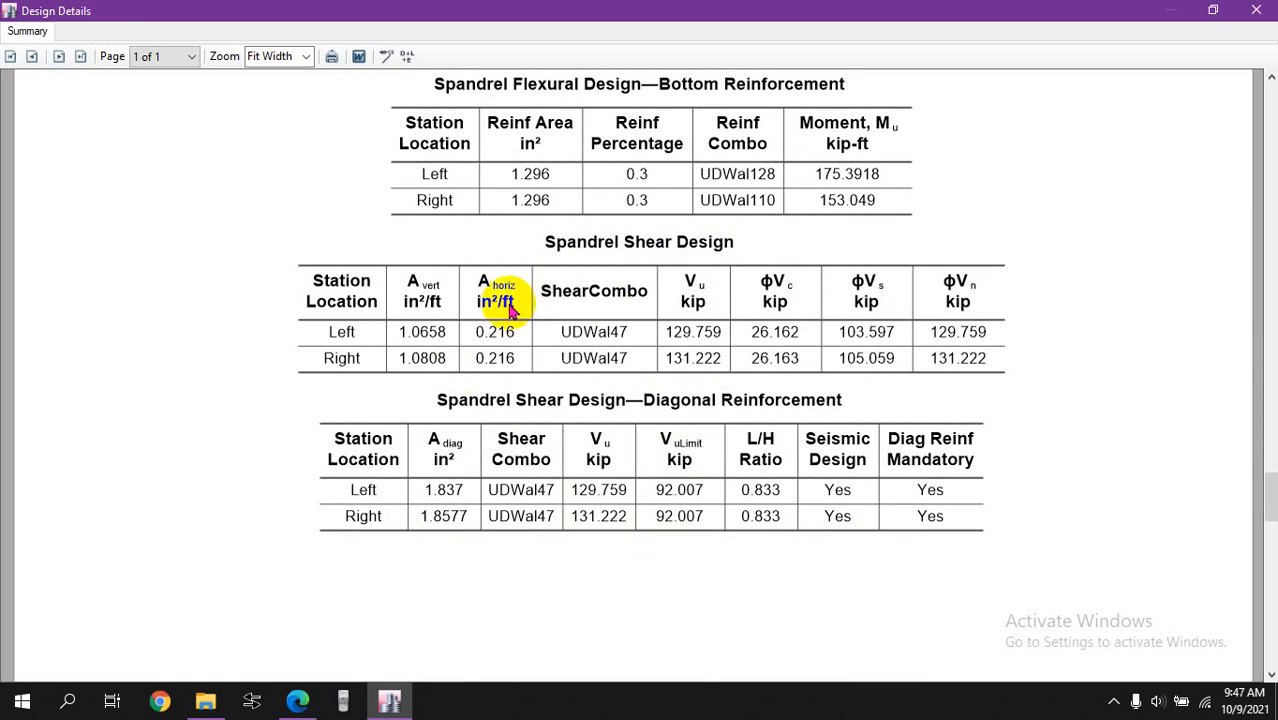
# Step: Switch to the manual PDF and sketch a beam with two long horizontal lines and several stirrup lines beside the flexural design tables
pyautogui.moveTo(298, 702)
pyautogui.click(256, 618)
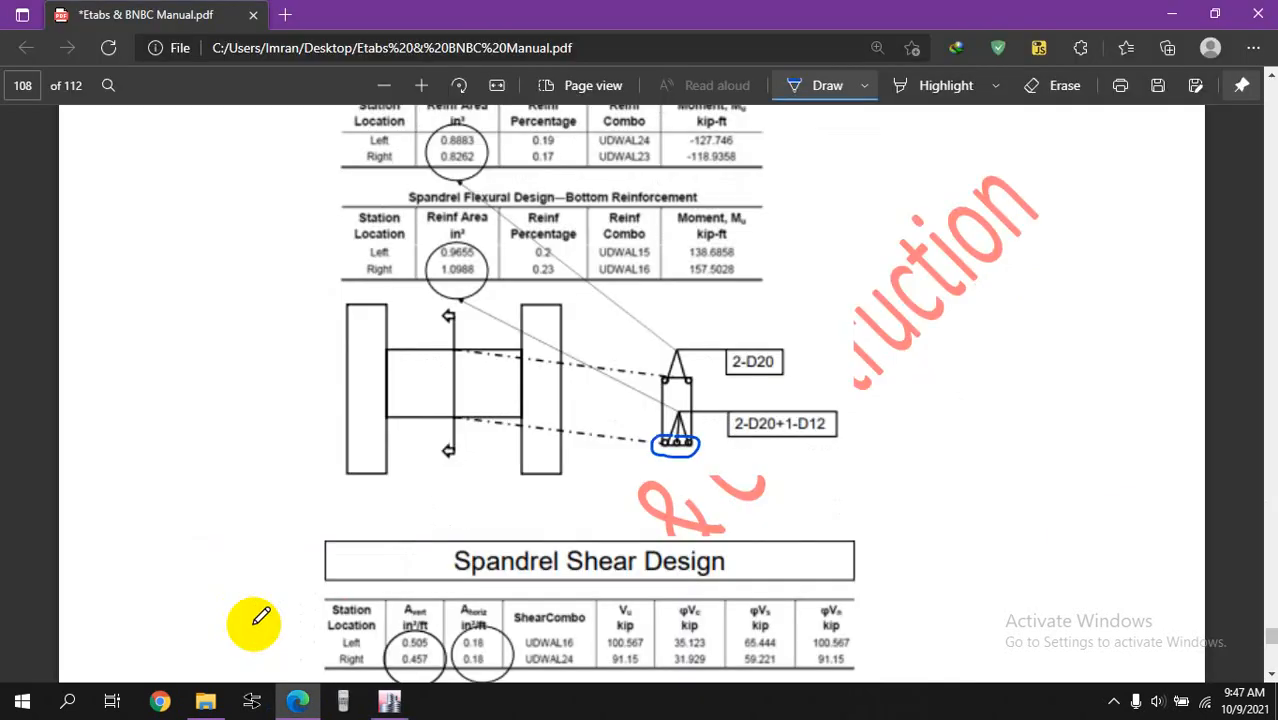
pyautogui.moveTo(788, 226); pyautogui.dragTo(1108, 216)
pyautogui.moveTo(790, 305); pyautogui.dragTo(1136, 289)
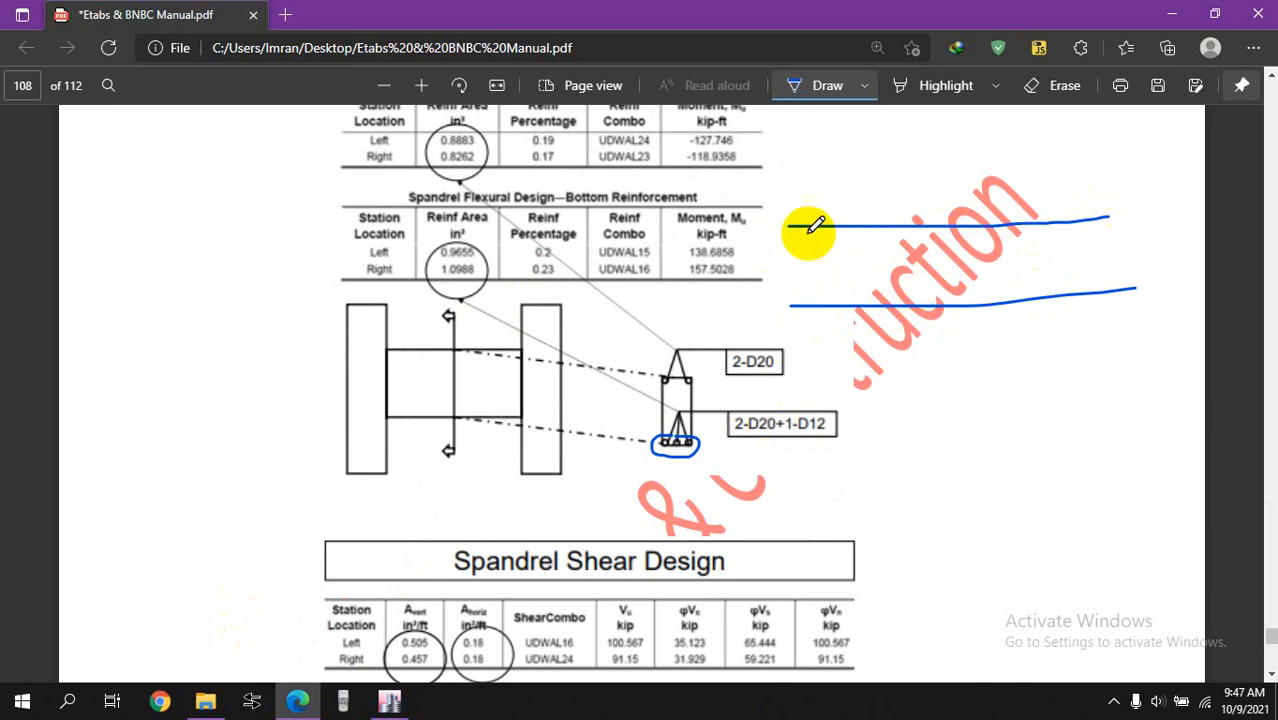
pyautogui.moveTo(820, 224); pyautogui.dragTo(836, 308)
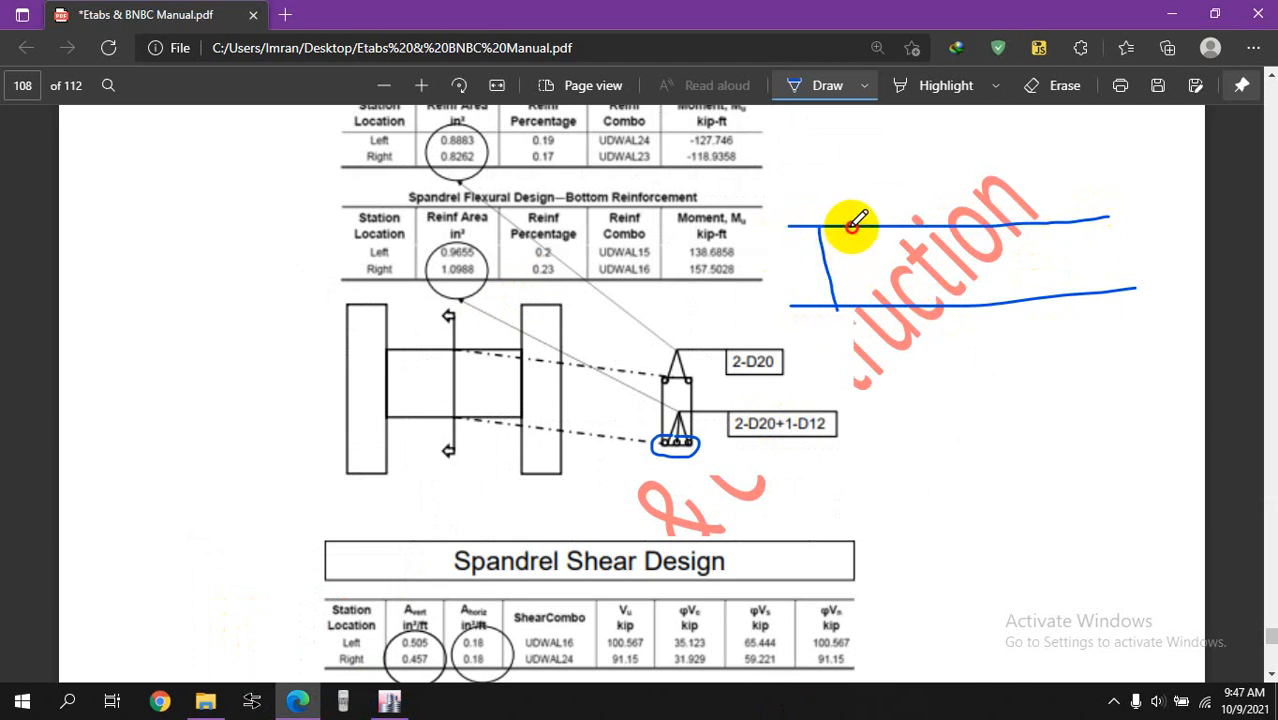
pyautogui.moveTo(852, 226); pyautogui.dragTo(866, 308)
pyautogui.moveTo(898, 245); pyautogui.dragTo(909, 297)
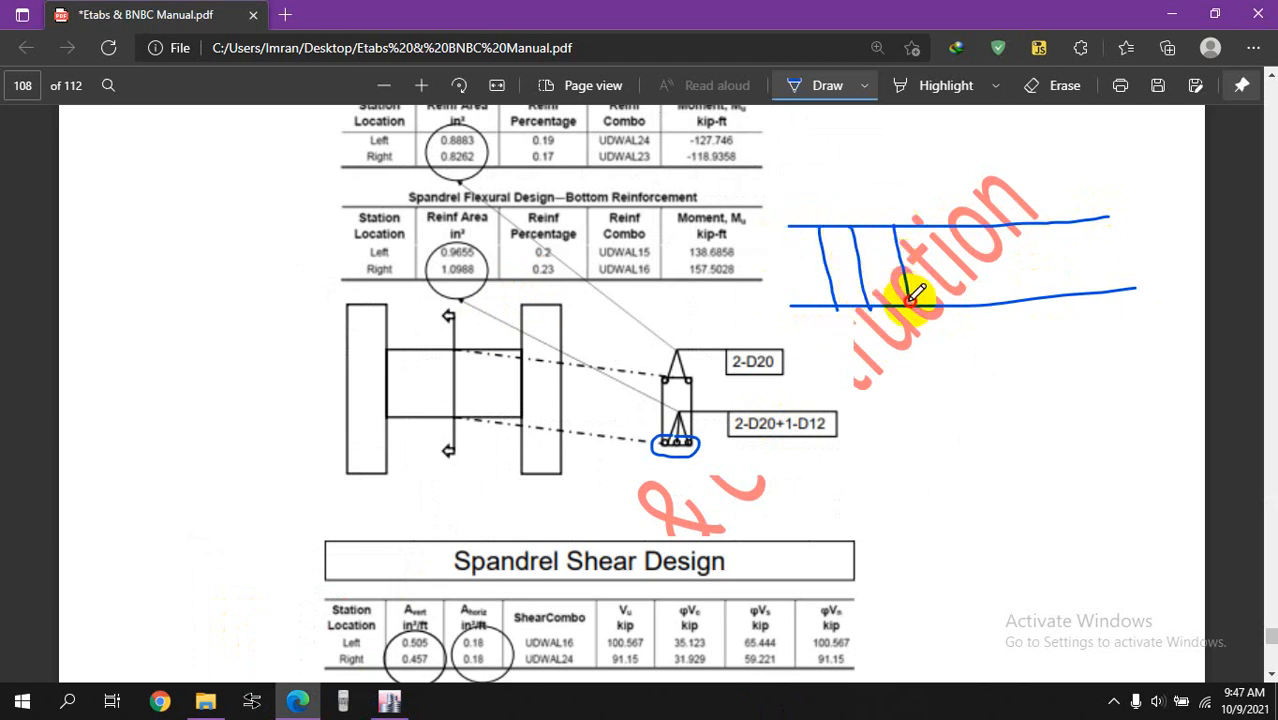
pyautogui.moveTo(919, 230); pyautogui.dragTo(963, 286)
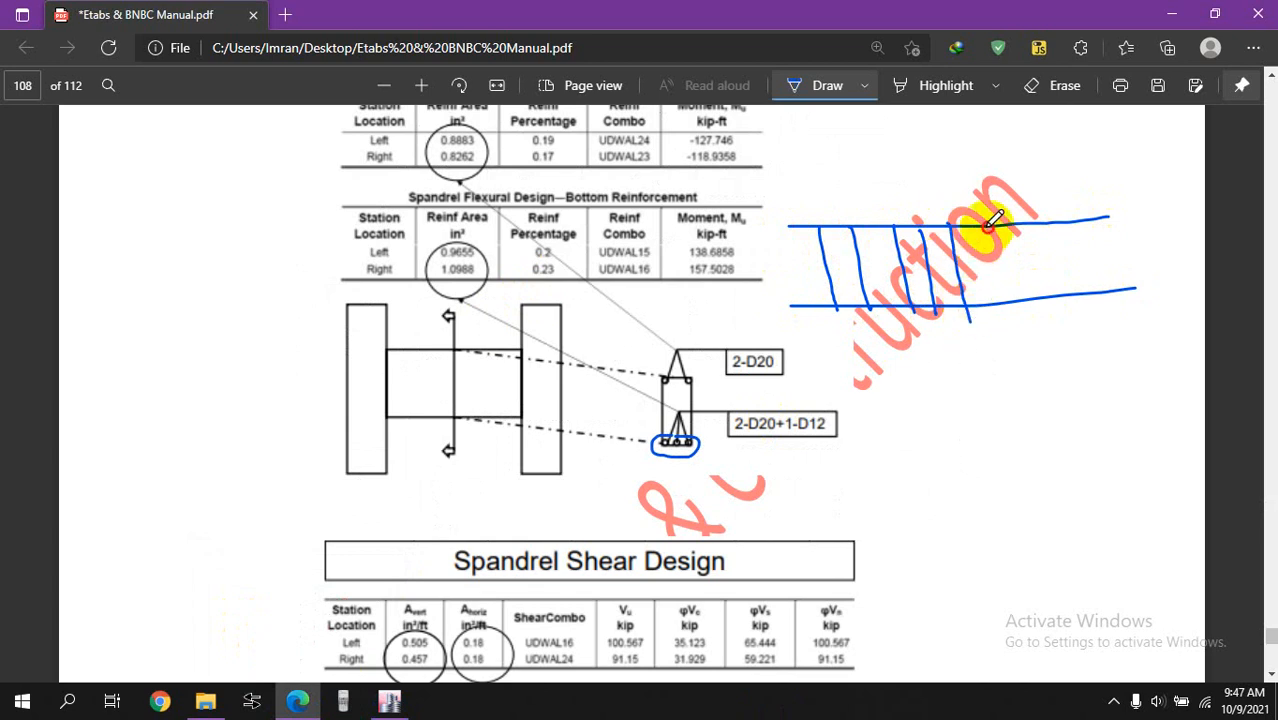
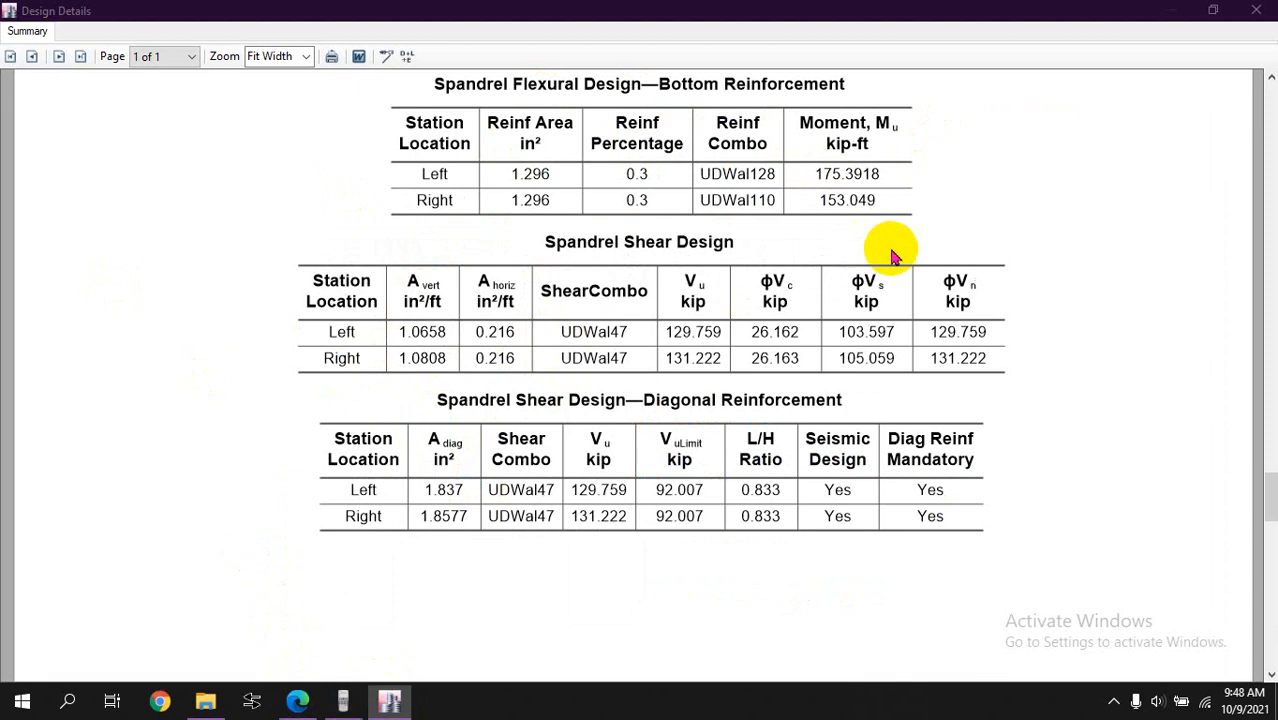
# Step: Switch to the Casio calculator emulator and compute the vertical shear bar spacing as the fraction .11×2×12 over 1.0658
pyautogui.hotkey('alt', 'Tab')
pyautogui.click(964, 317)
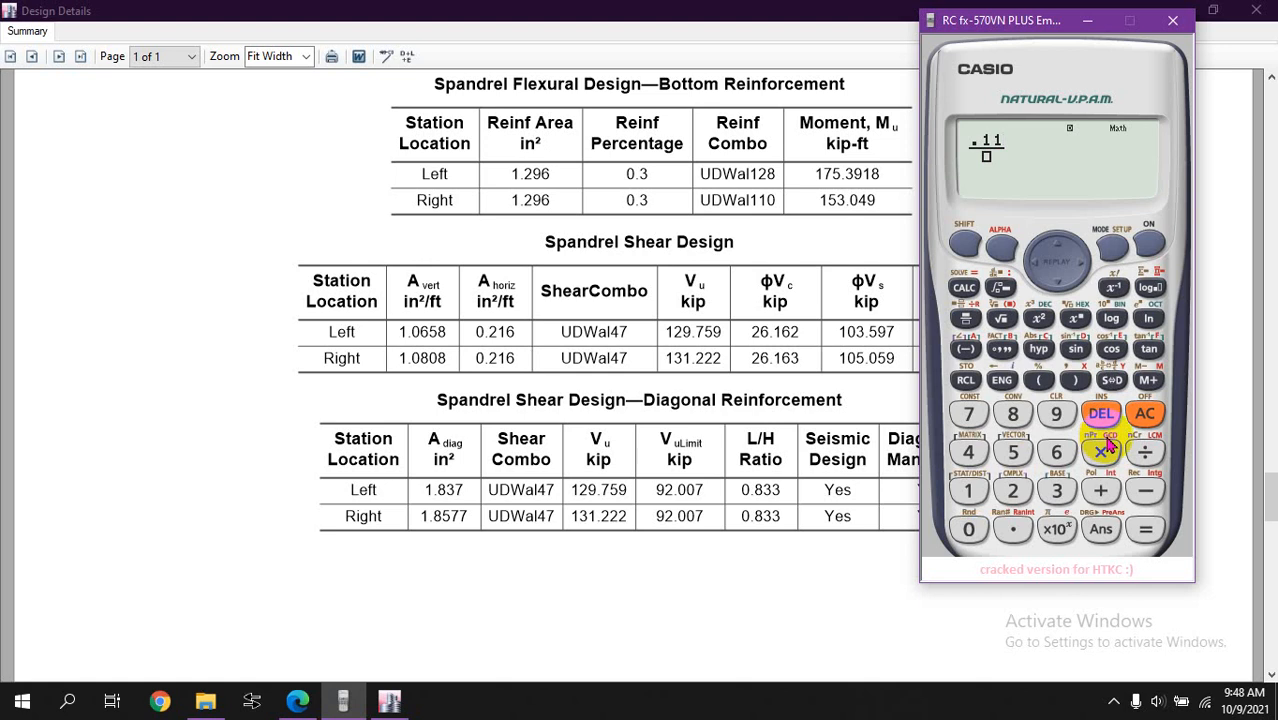
pyautogui.click(1012, 490)
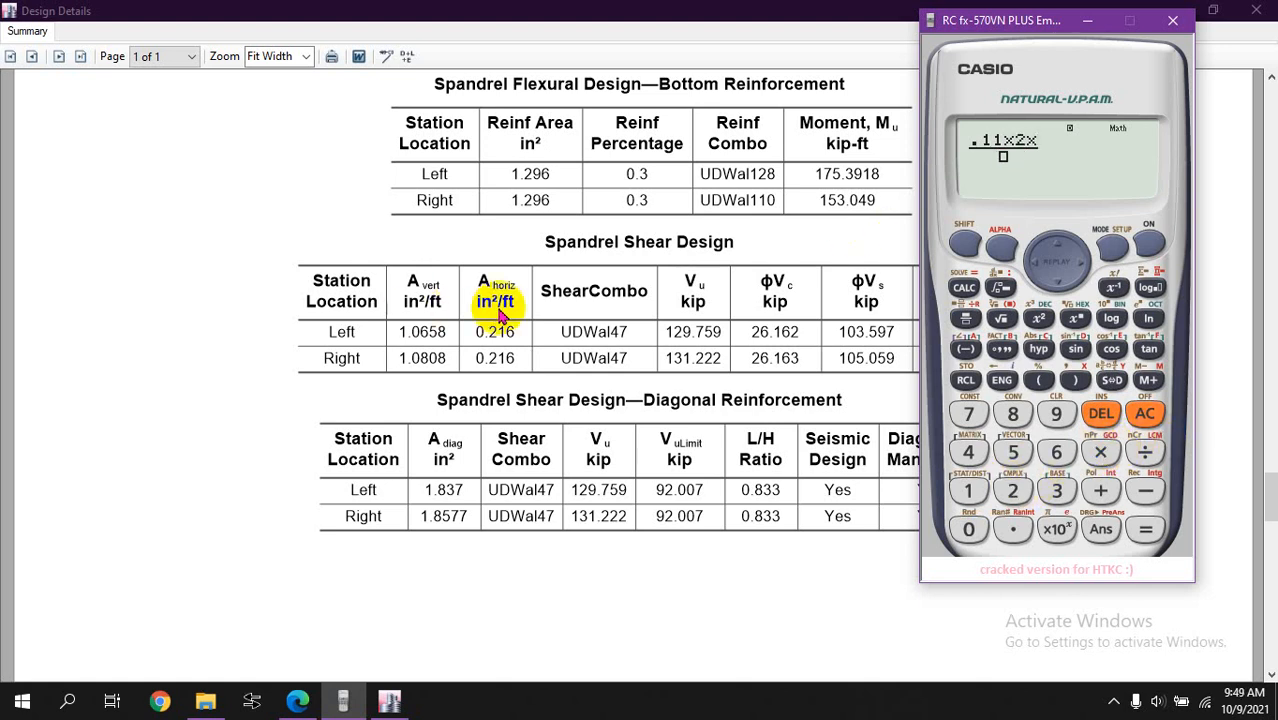
pyautogui.click(968, 490)
pyautogui.click(1013, 490)
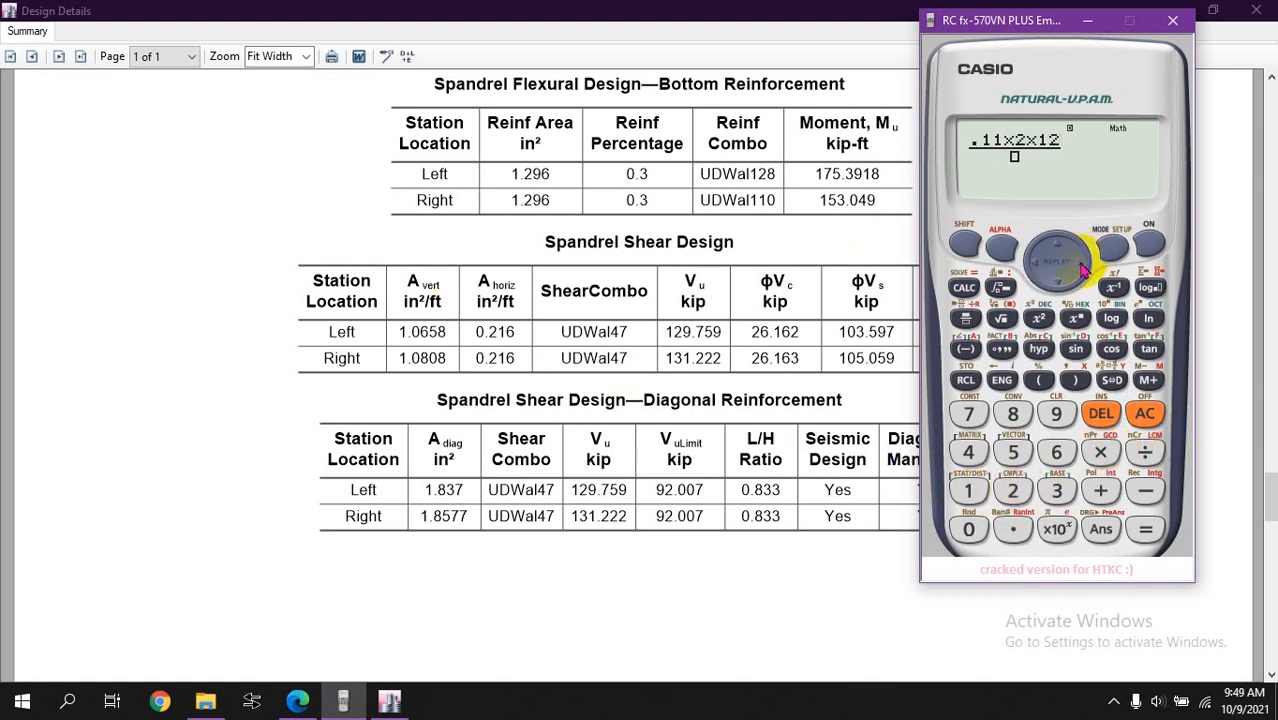
pyautogui.click(968, 490)
pyautogui.click(1013, 528)
pyautogui.click(968, 528)
pyautogui.click(1056, 452)
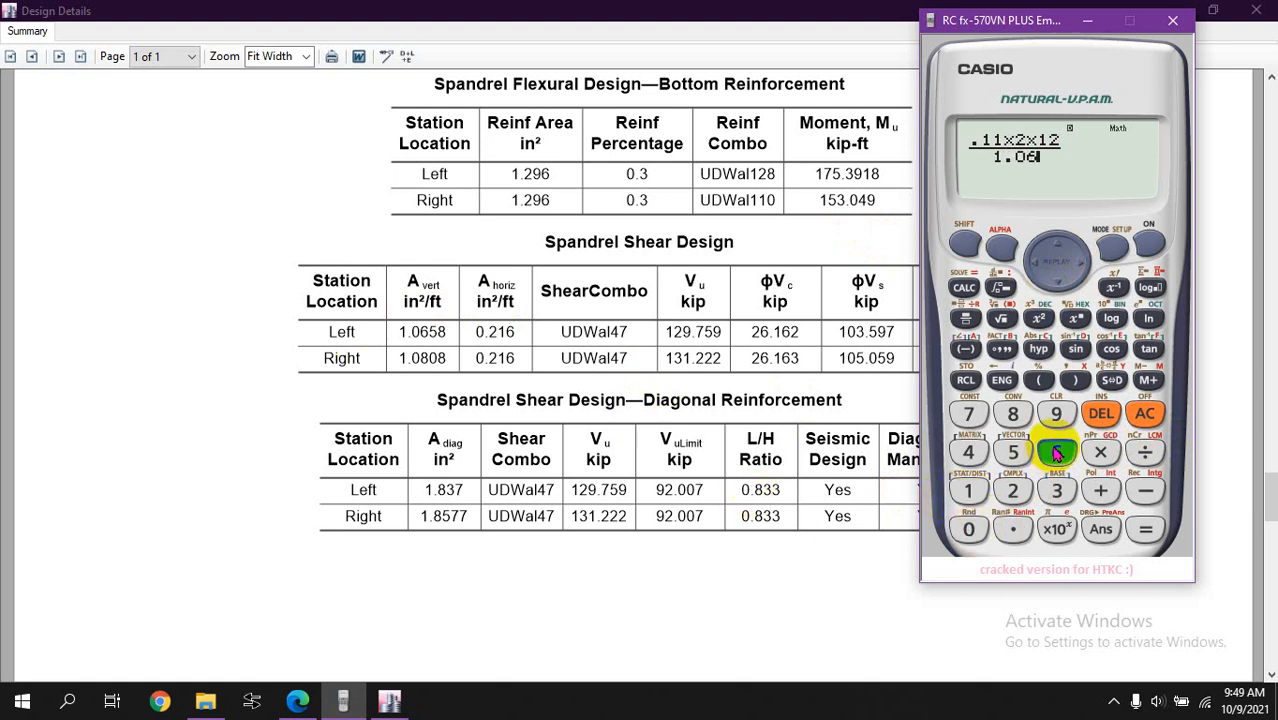
pyautogui.click(1013, 452)
pyautogui.click(1013, 414)
pyautogui.click(1145, 528)
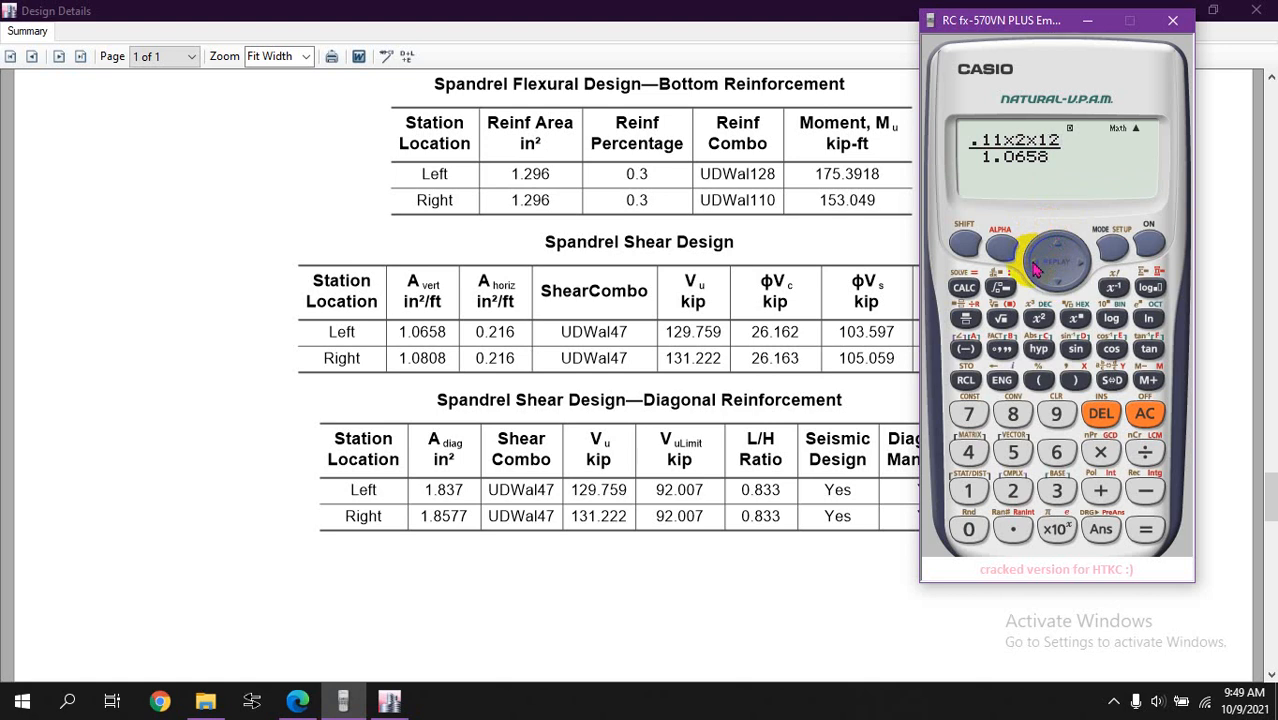
# Step: Recalculate the vertical shear bar spacing with the bar area changed to .19, and close the calculator
pyautogui.click(1092, 416)
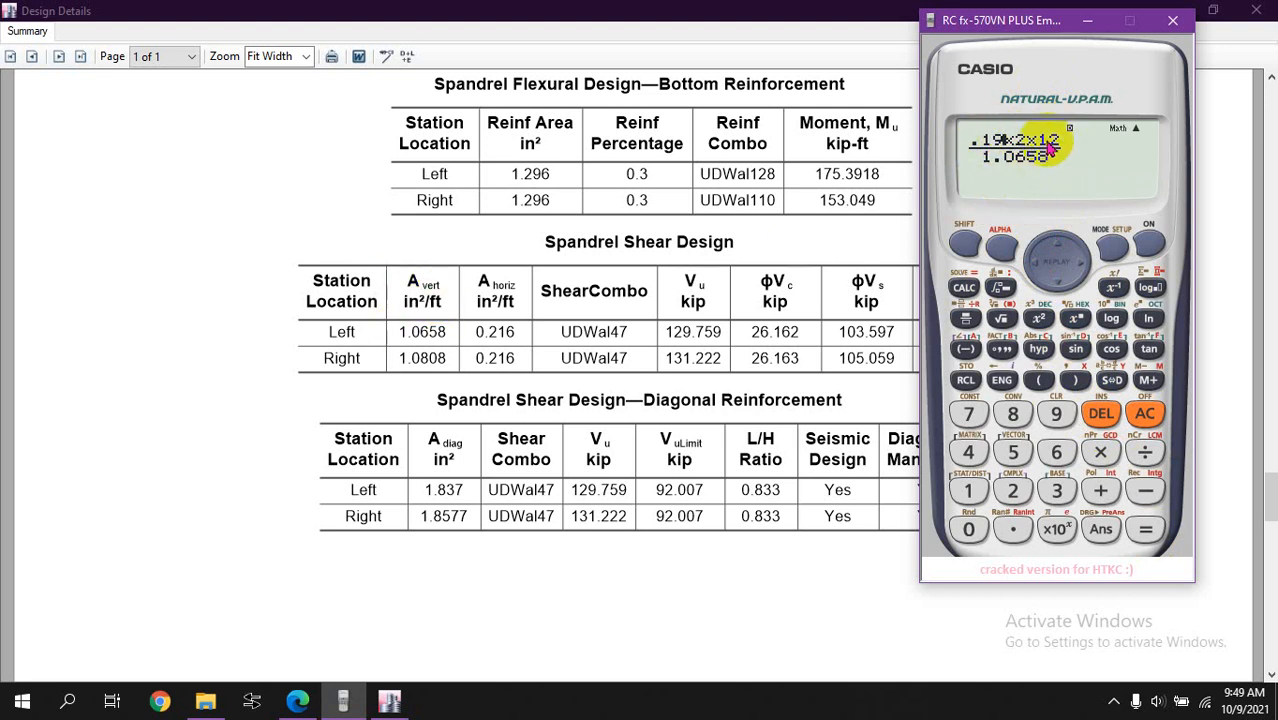
pyautogui.click(1145, 529)
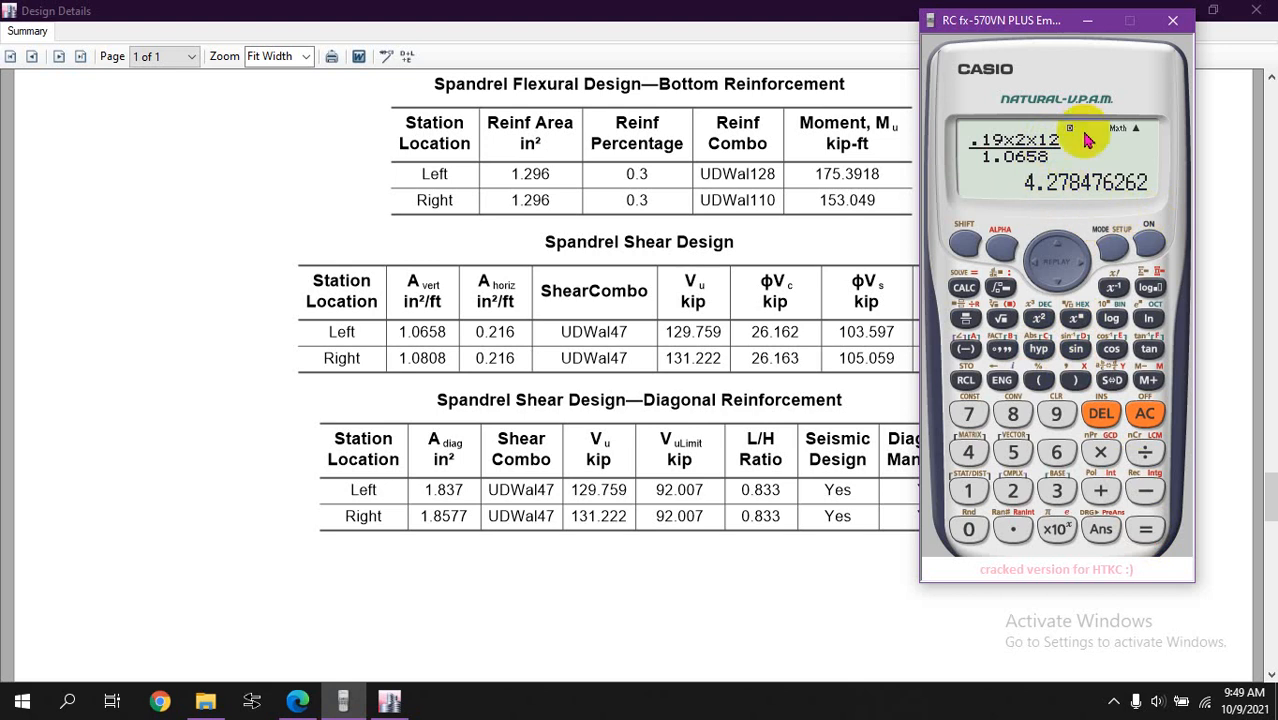
pyautogui.click(1160, 28)
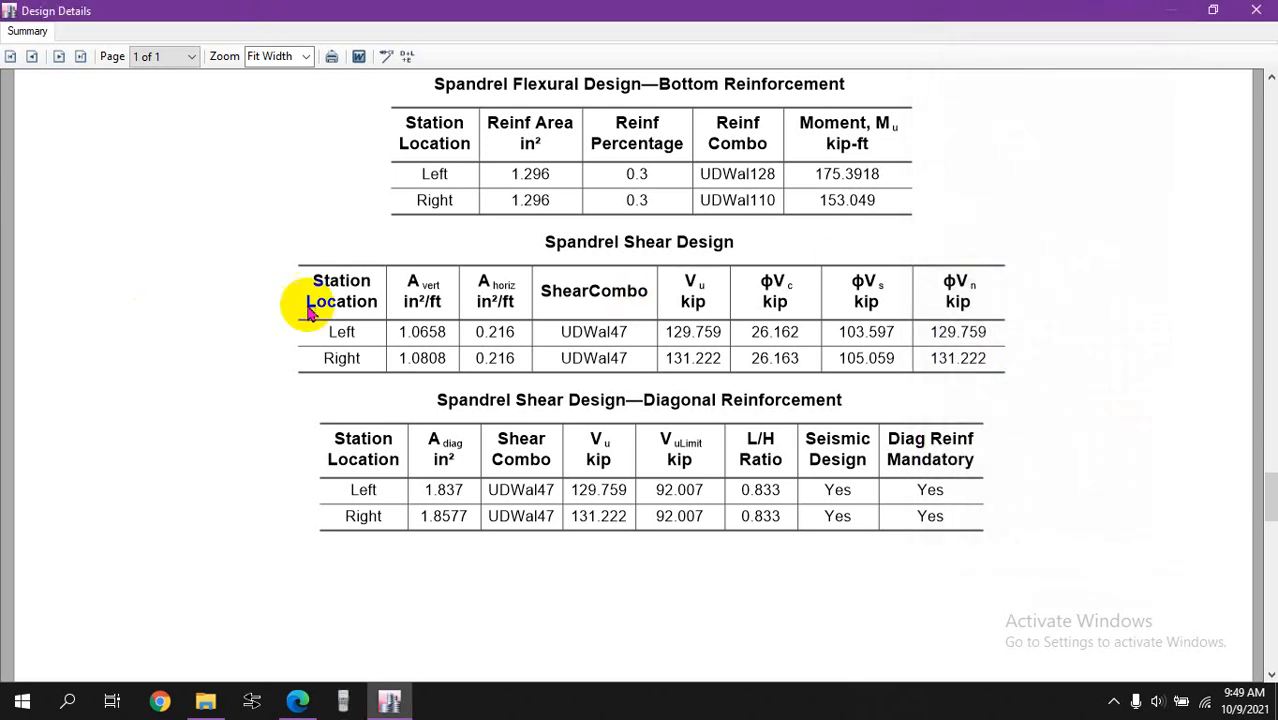
# Step: Switch to the manual PDF, trace three vertical bars on the Spandrel Shear Design drawing, and erase the traced lines
pyautogui.click(300, 700)
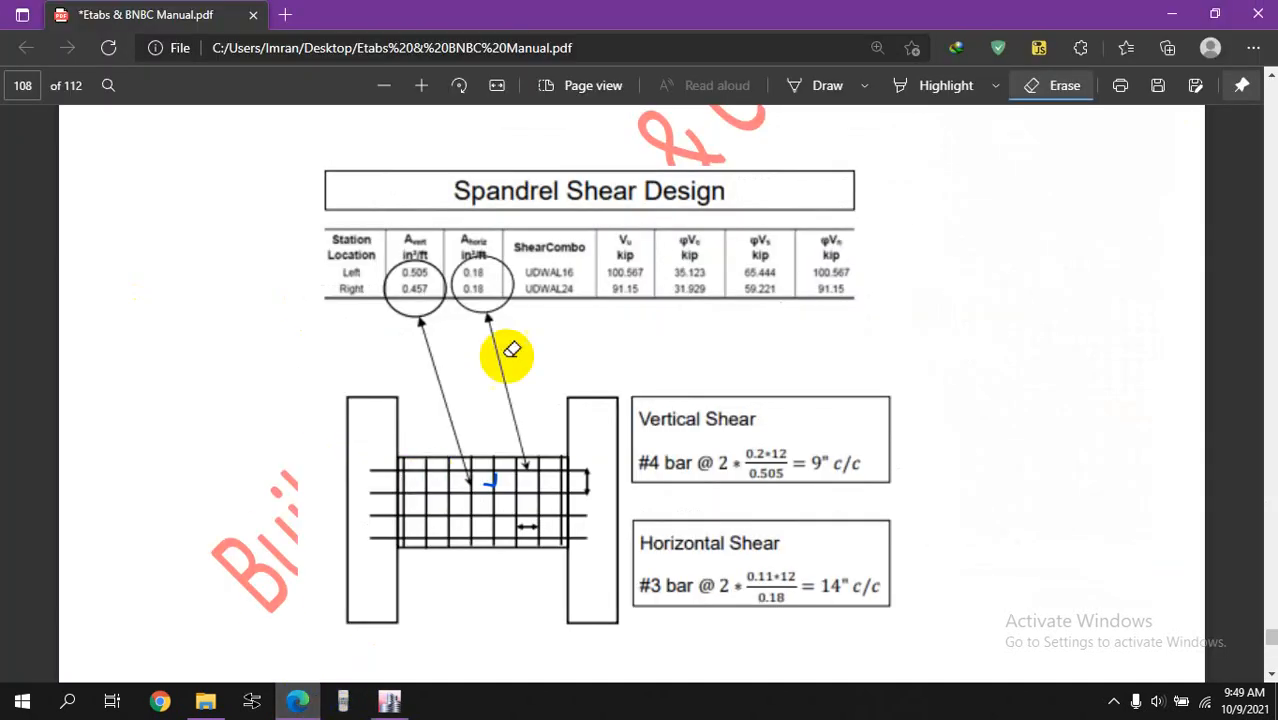
pyautogui.click(825, 90)
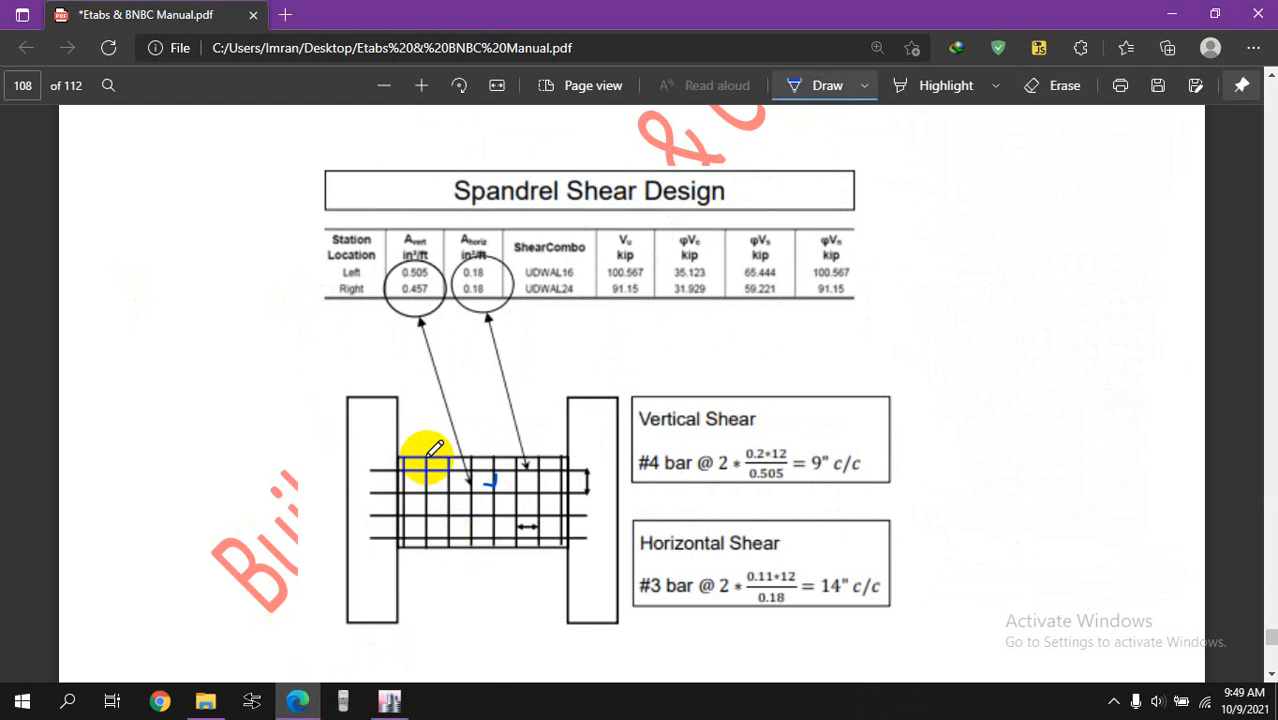
pyautogui.moveTo(427, 467); pyautogui.dragTo(425, 545)
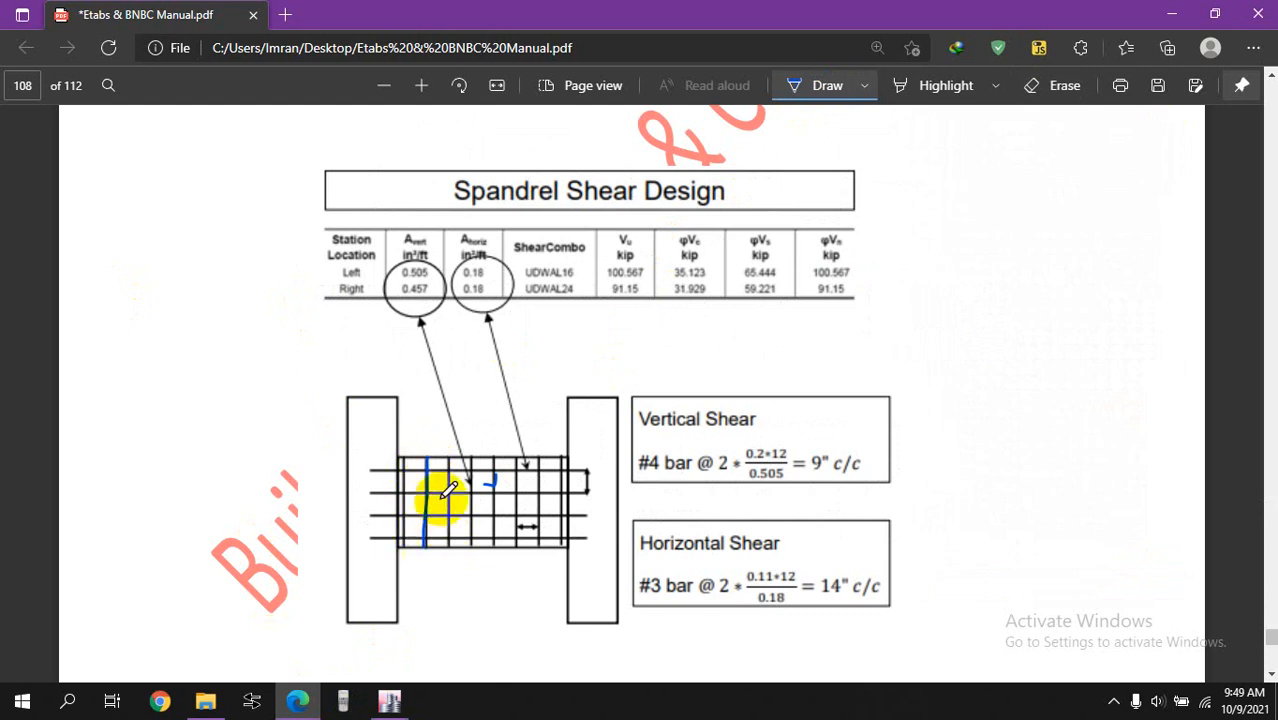
pyautogui.moveTo(448, 460); pyautogui.dragTo(449, 545)
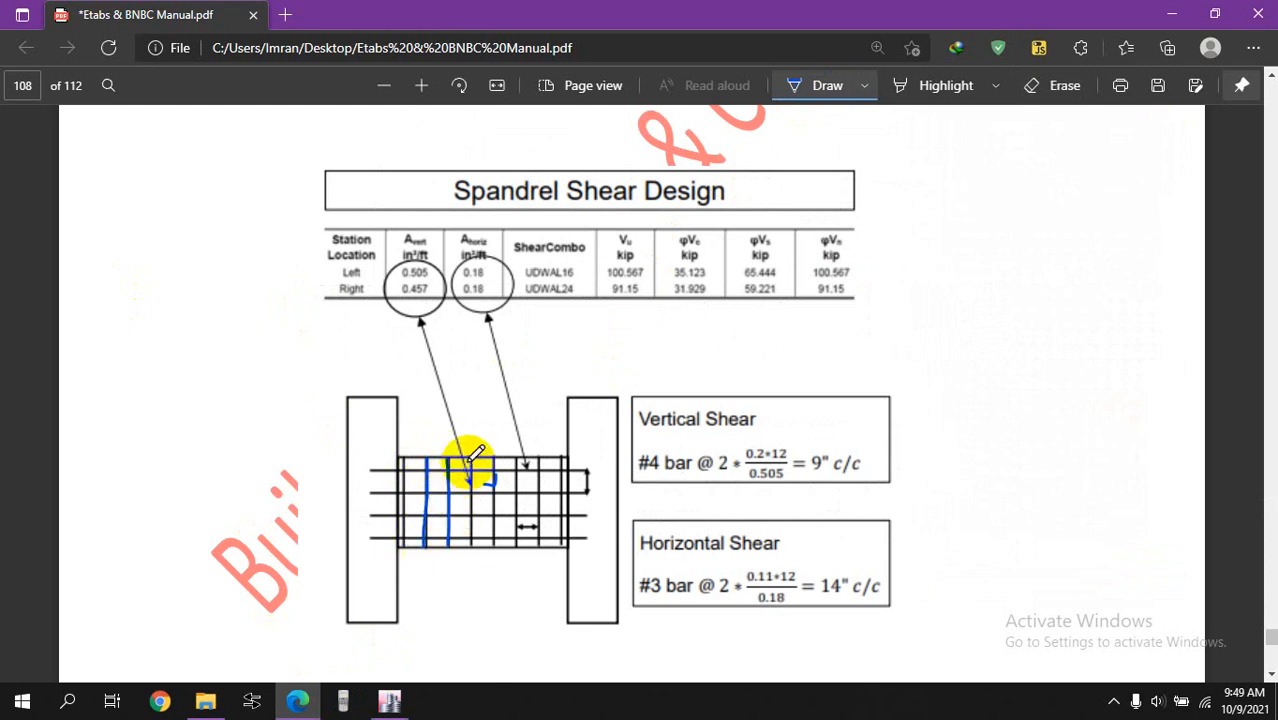
pyautogui.moveTo(471, 462); pyautogui.dragTo(471, 560)
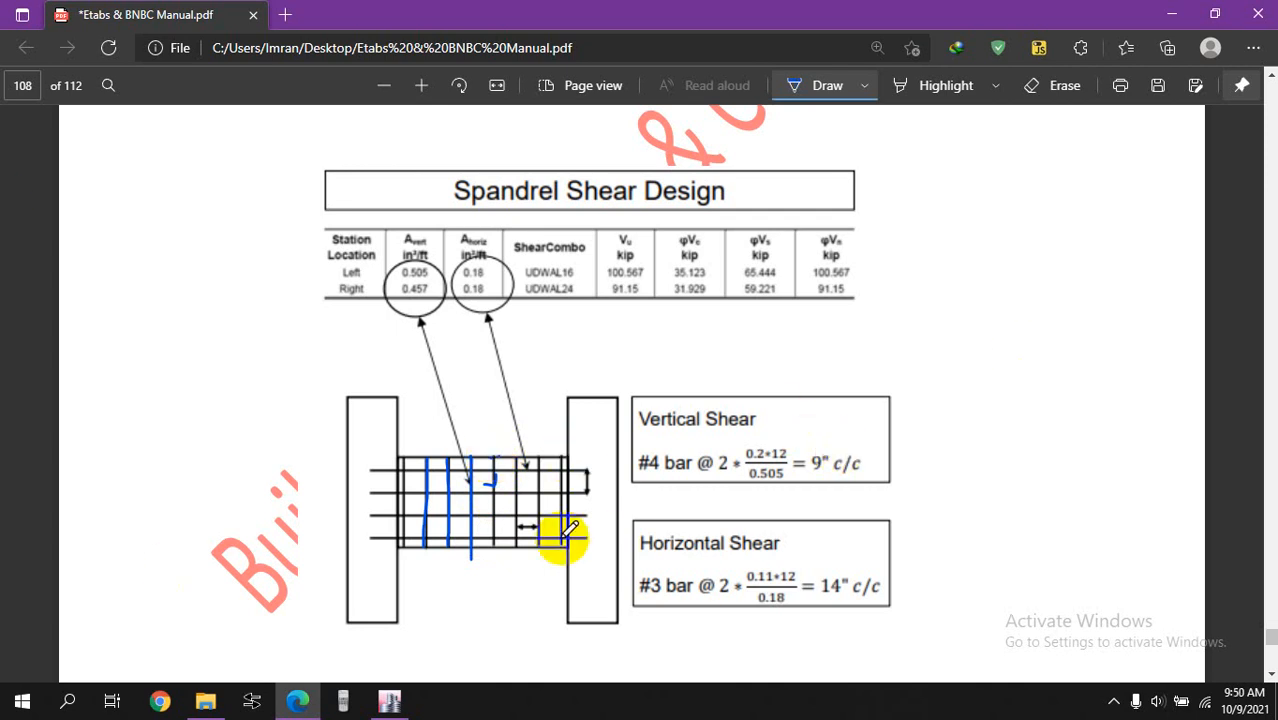
pyautogui.click(1040, 85)
pyautogui.moveTo(478, 452); pyautogui.dragTo(371, 434)
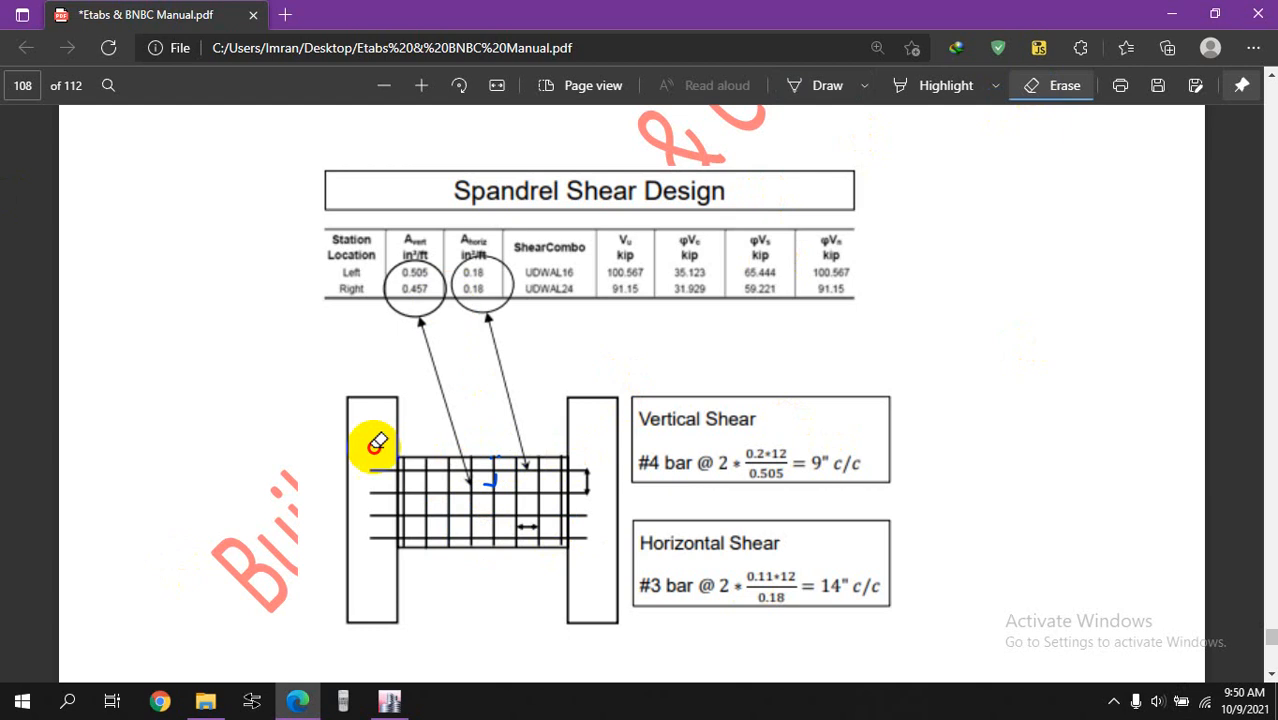
# Step: Return to ETABS, compute the horizontal shear bar spacing as .11×2×12 over .216 in the Casio calculator emulator, and close the calculator
pyautogui.click(420, 705)
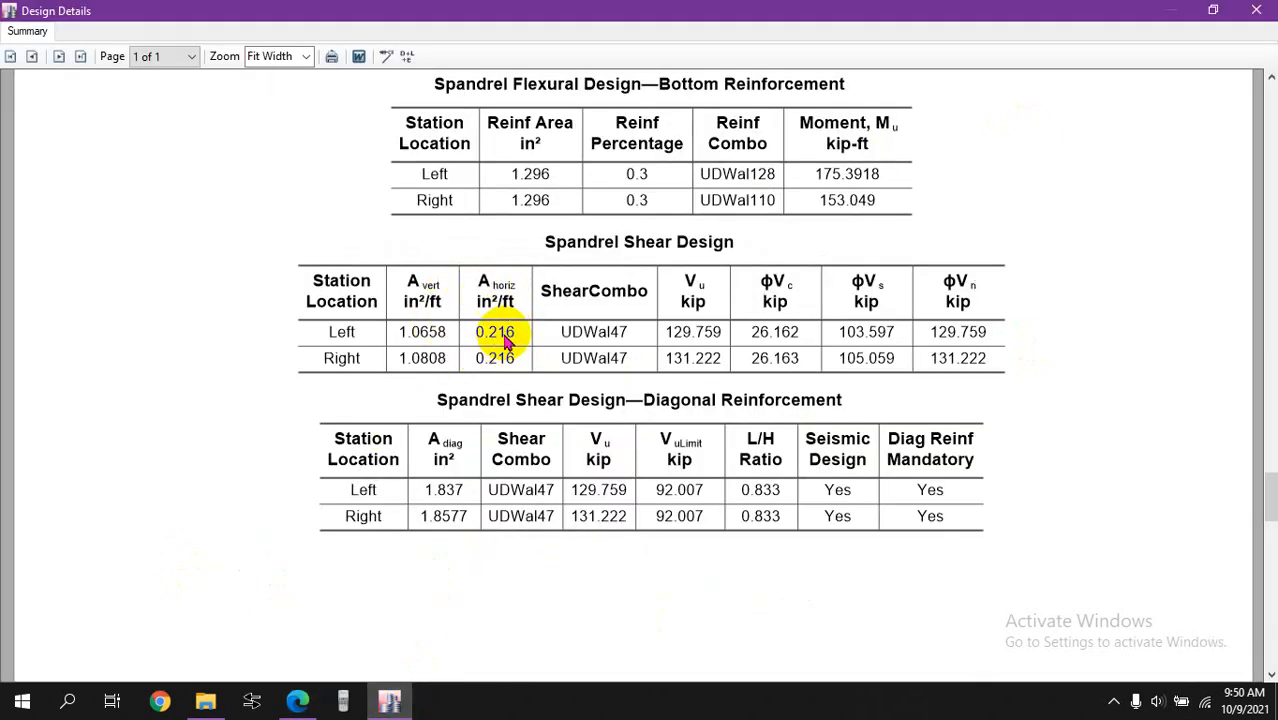
pyautogui.click(343, 700)
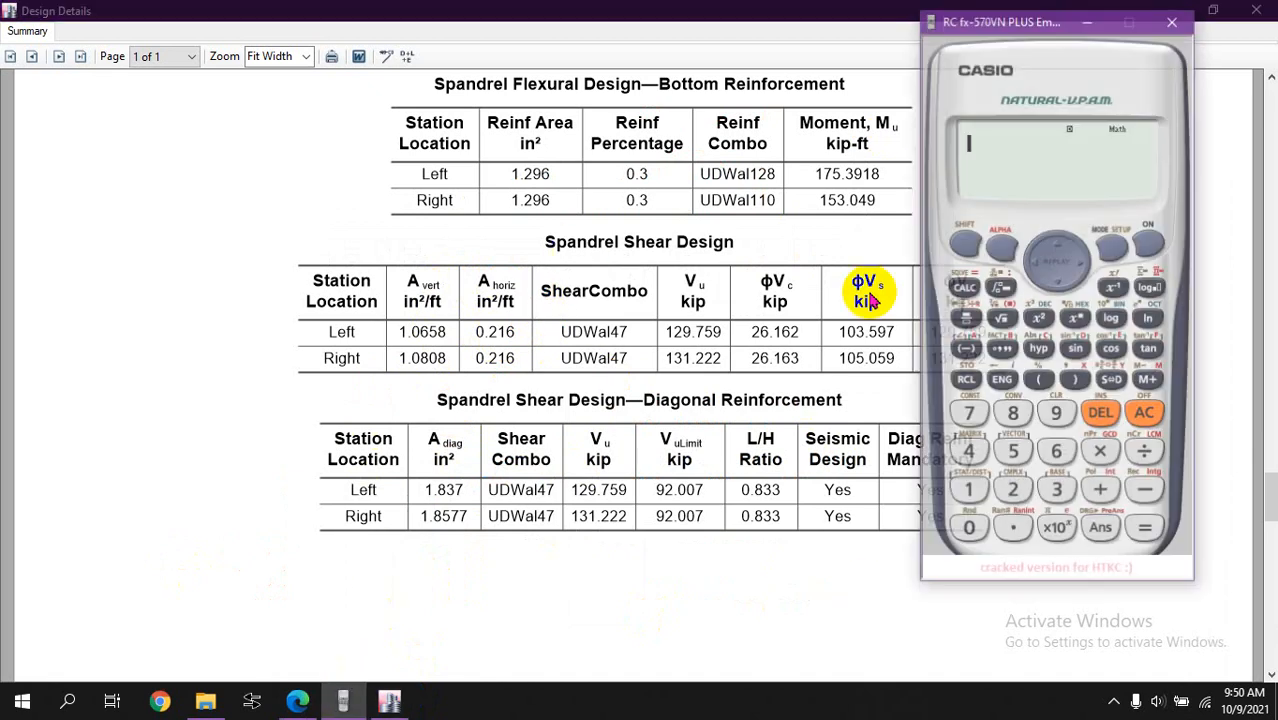
pyautogui.click(1013, 528)
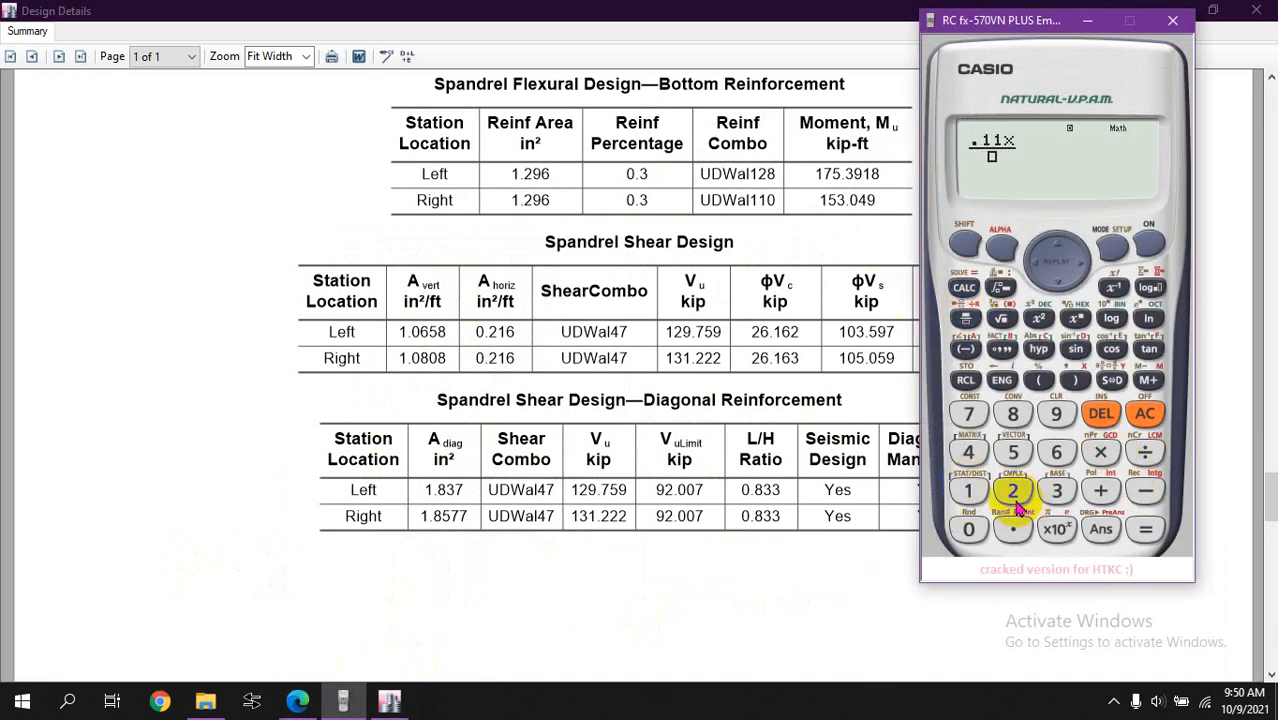
pyautogui.click(1013, 492)
pyautogui.click(1100, 452)
pyautogui.click(970, 492)
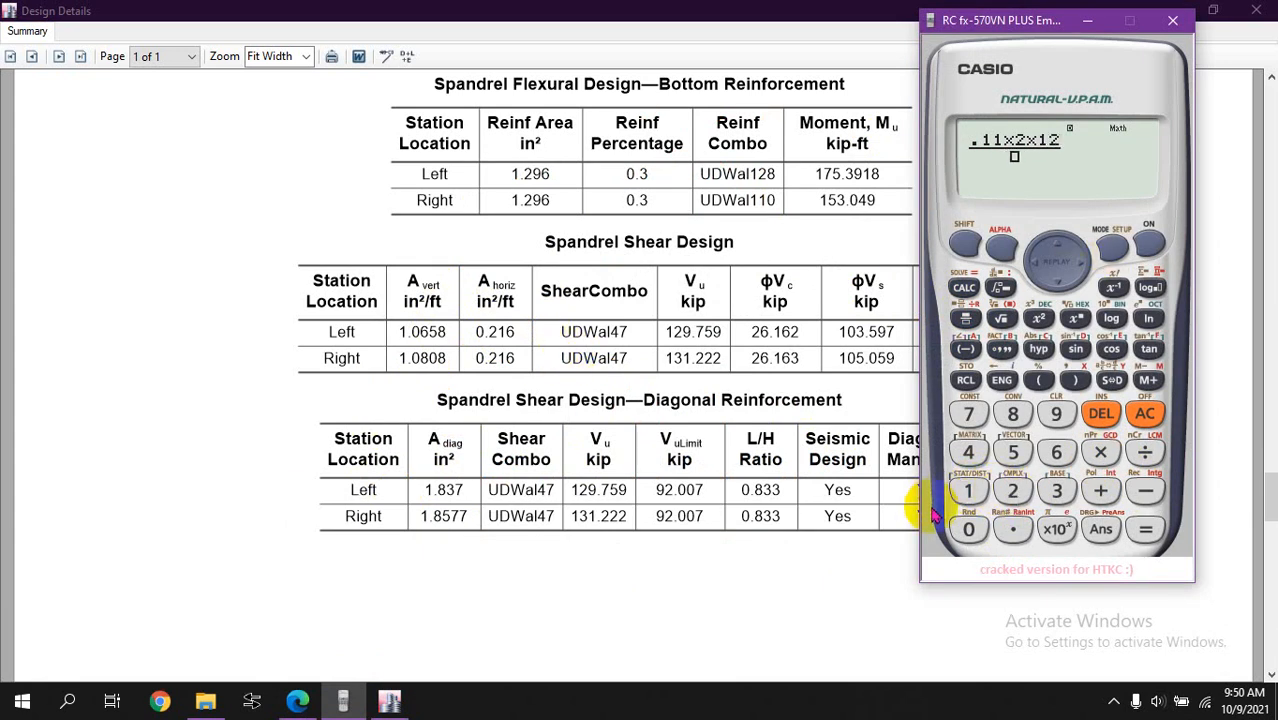
pyautogui.click(1013, 530)
pyautogui.click(1013, 490)
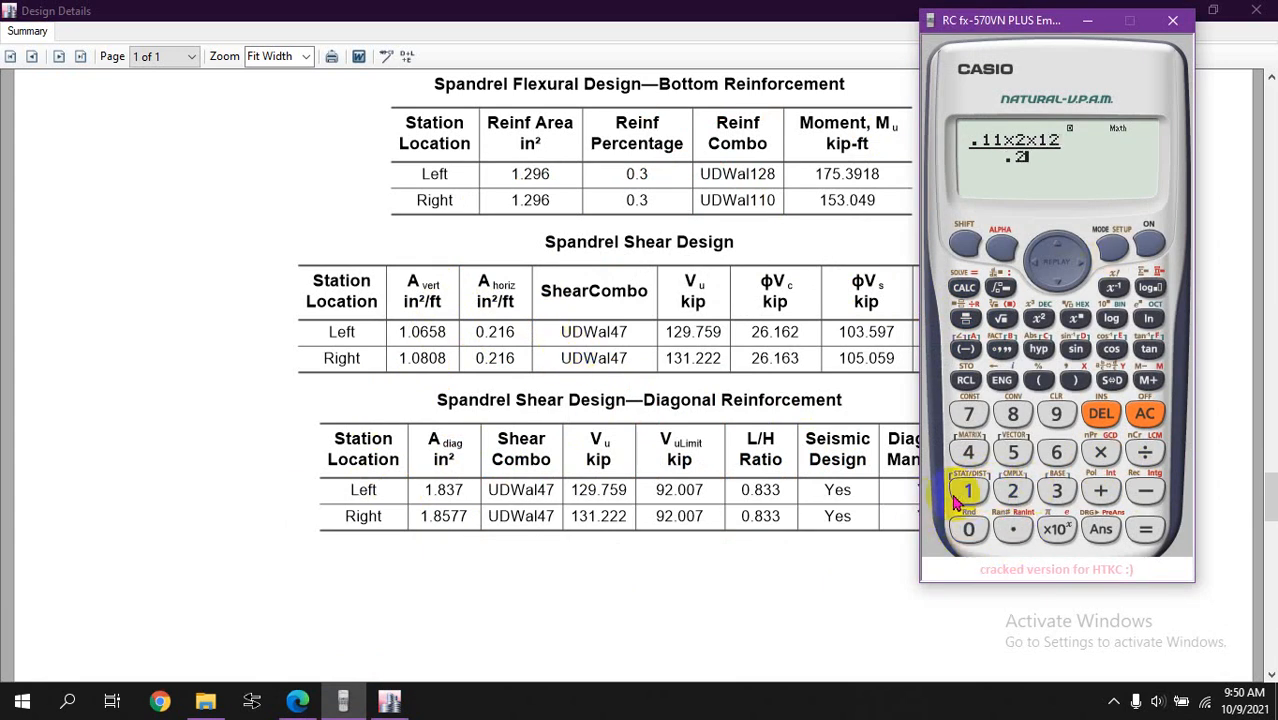
pyautogui.click(968, 490)
pyautogui.click(1056, 454)
pyautogui.click(1145, 529)
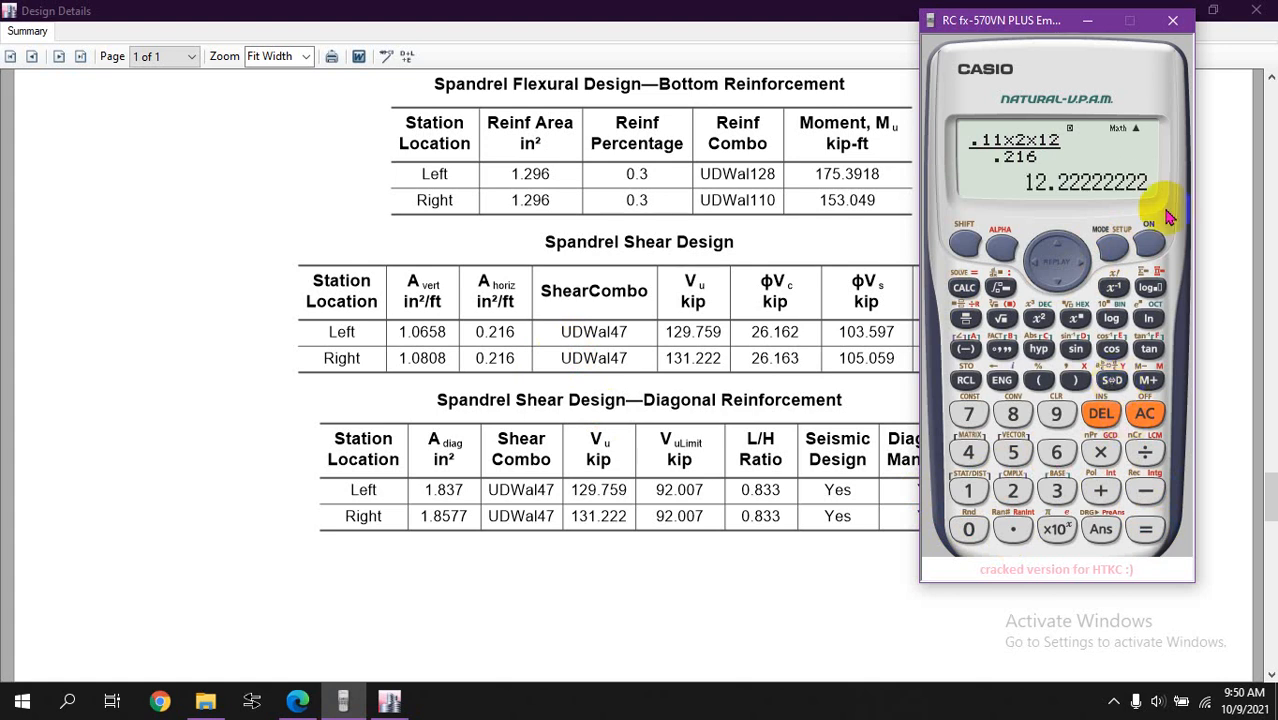
pyautogui.click(1173, 20)
# Step: Switch to the manual PDF, trace the four horizontal bars on the Spandrel Shear Design drawing, and erase the traced lines
pyautogui.click(305, 701)
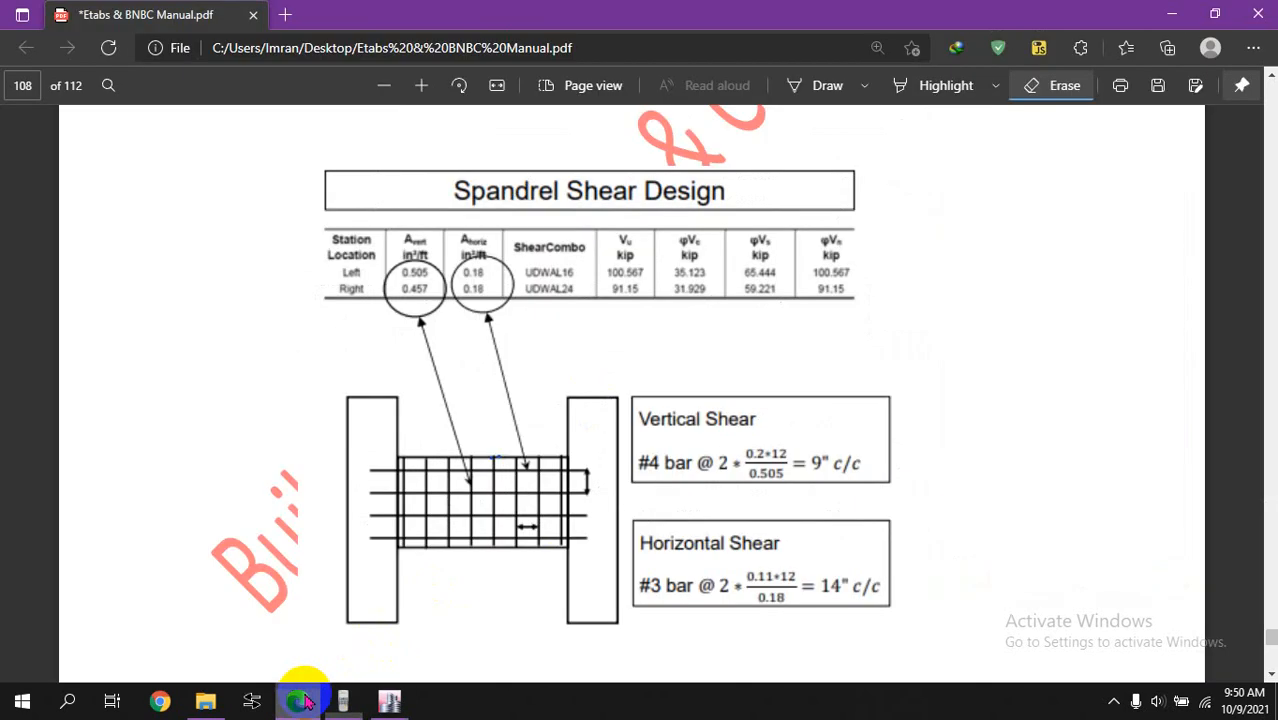
pyautogui.scroll(-1, 805, 420)
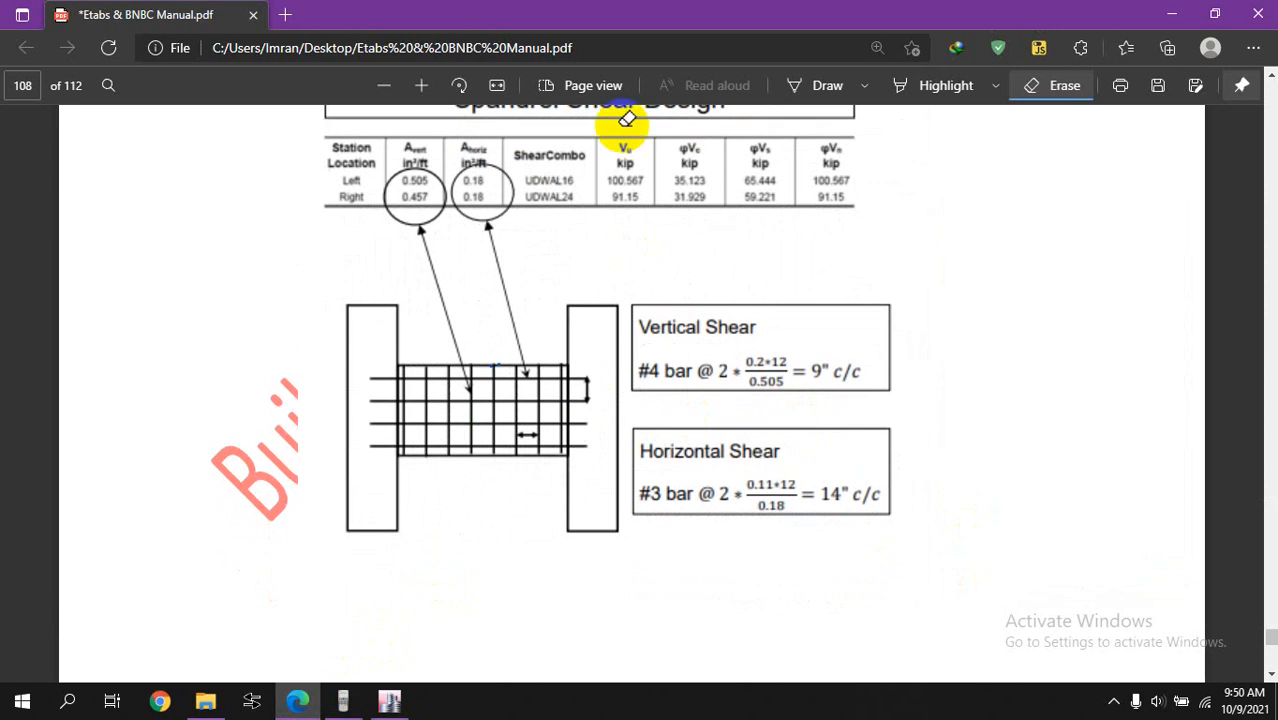
pyautogui.click(826, 85)
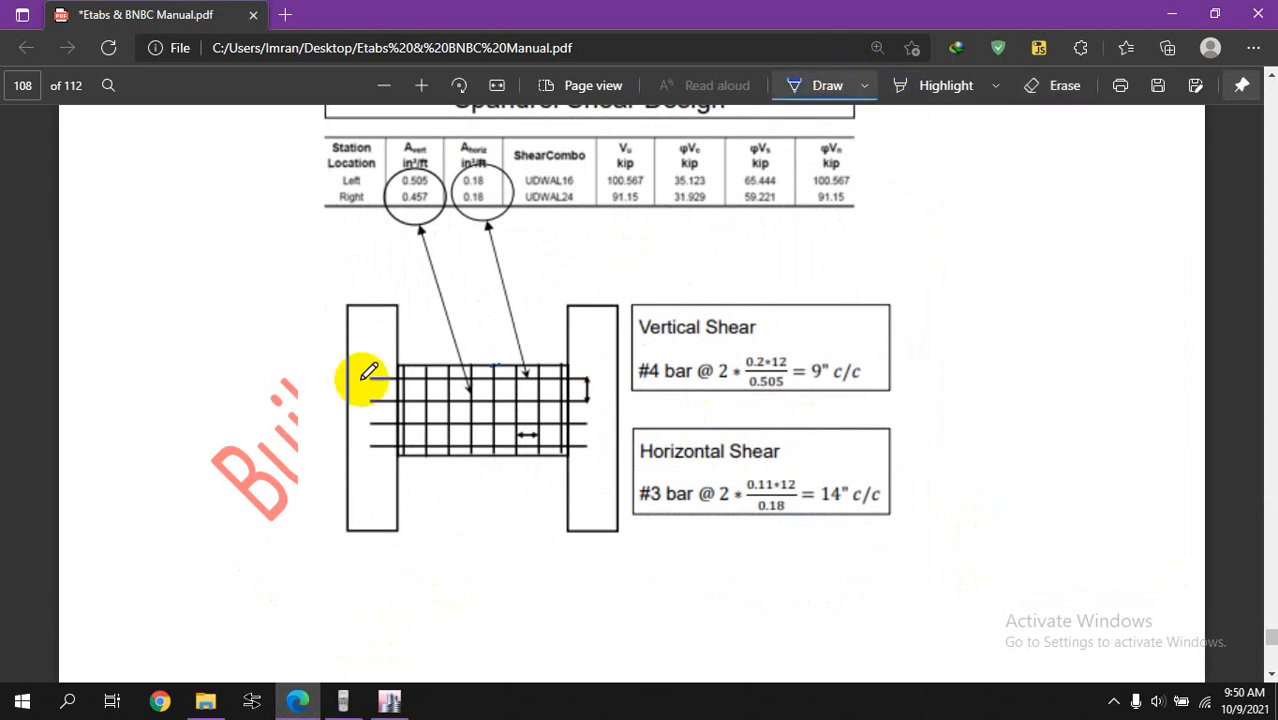
pyautogui.moveTo(366, 377)
pyautogui.mouseDown()
pyautogui.moveTo(585, 380)
pyautogui.moveTo(587, 398)
pyautogui.mouseUp()
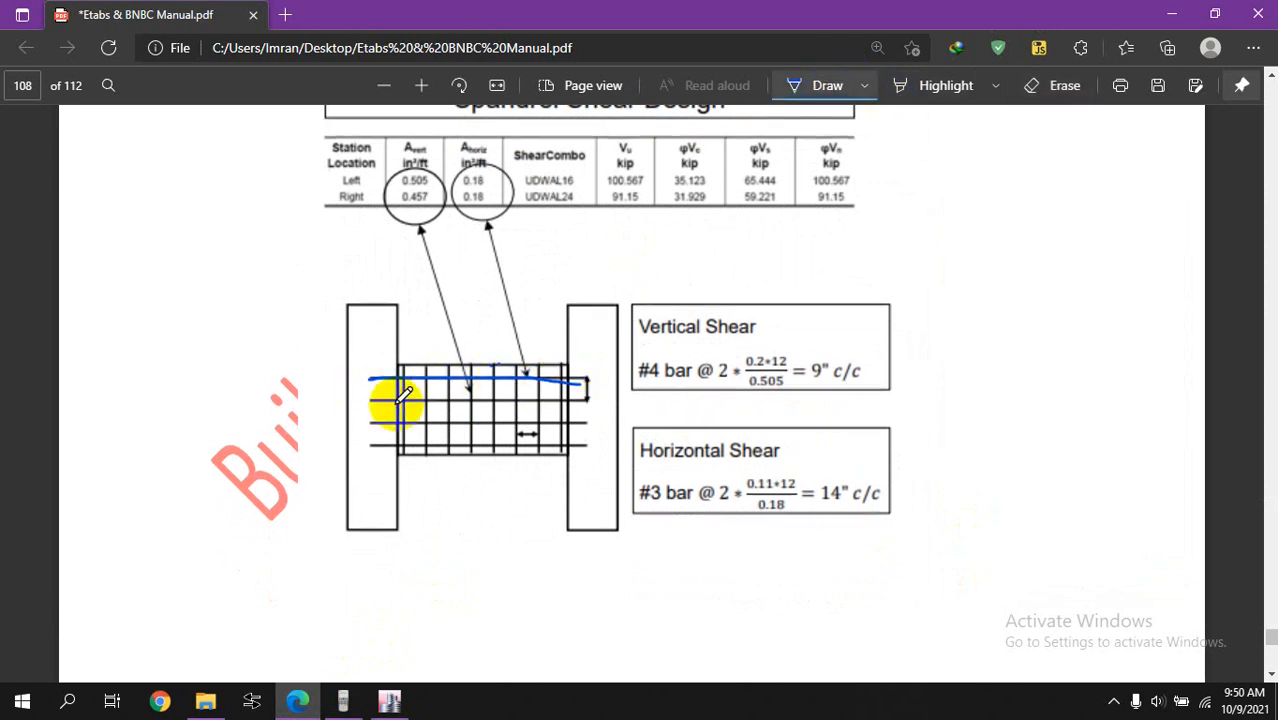
pyautogui.moveTo(372, 397); pyautogui.dragTo(586, 399)
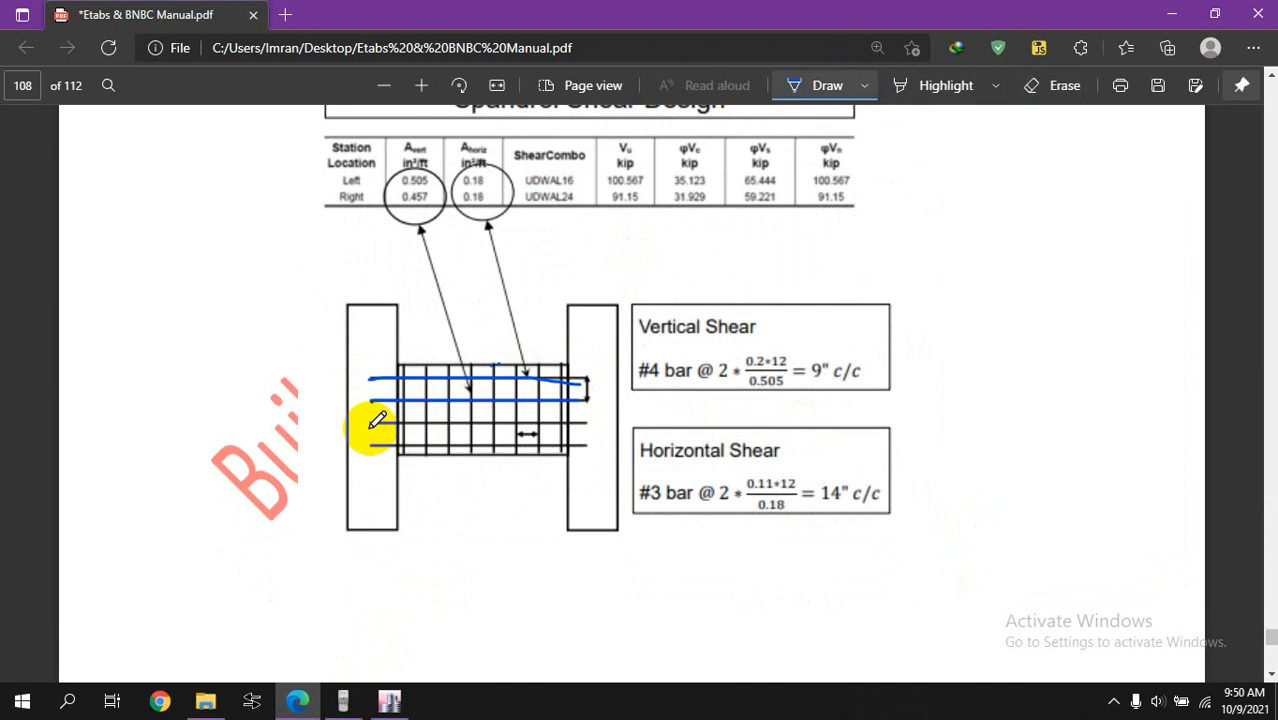
pyautogui.moveTo(370, 424); pyautogui.dragTo(586, 424)
pyautogui.moveTo(370, 444); pyautogui.dragTo(575, 440)
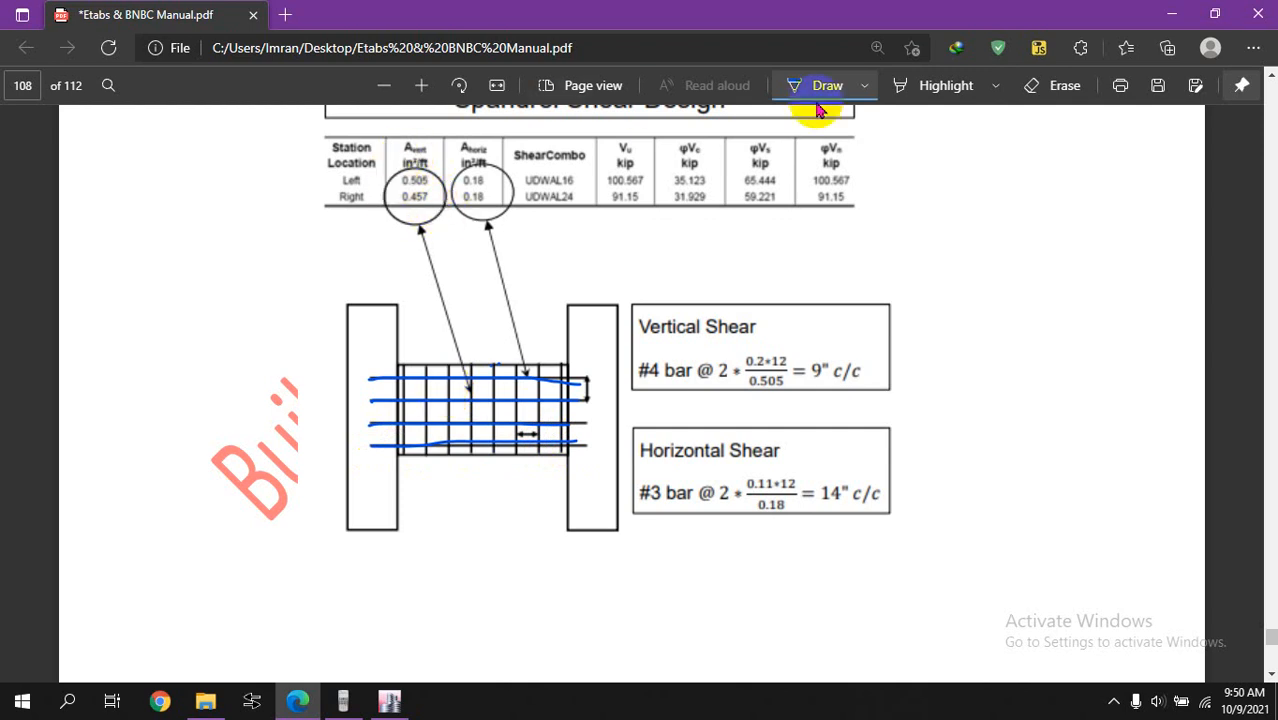
pyautogui.click(1055, 85)
pyautogui.moveTo(421, 509); pyautogui.dragTo(491, 305)
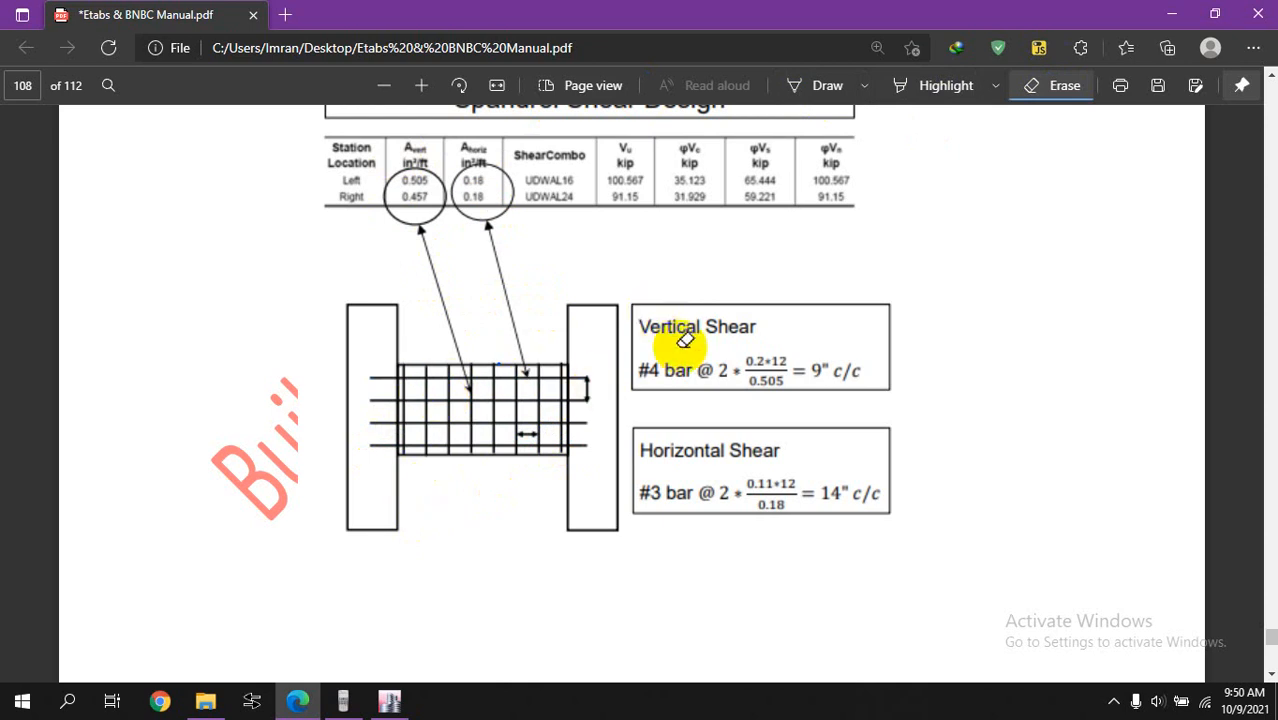
# Step: View the photo coupling-beam-with-diagonal-reinforcement.jpg from the Desktop folder, then return to the manual PDF
pyautogui.scroll(-2, 662, 360)
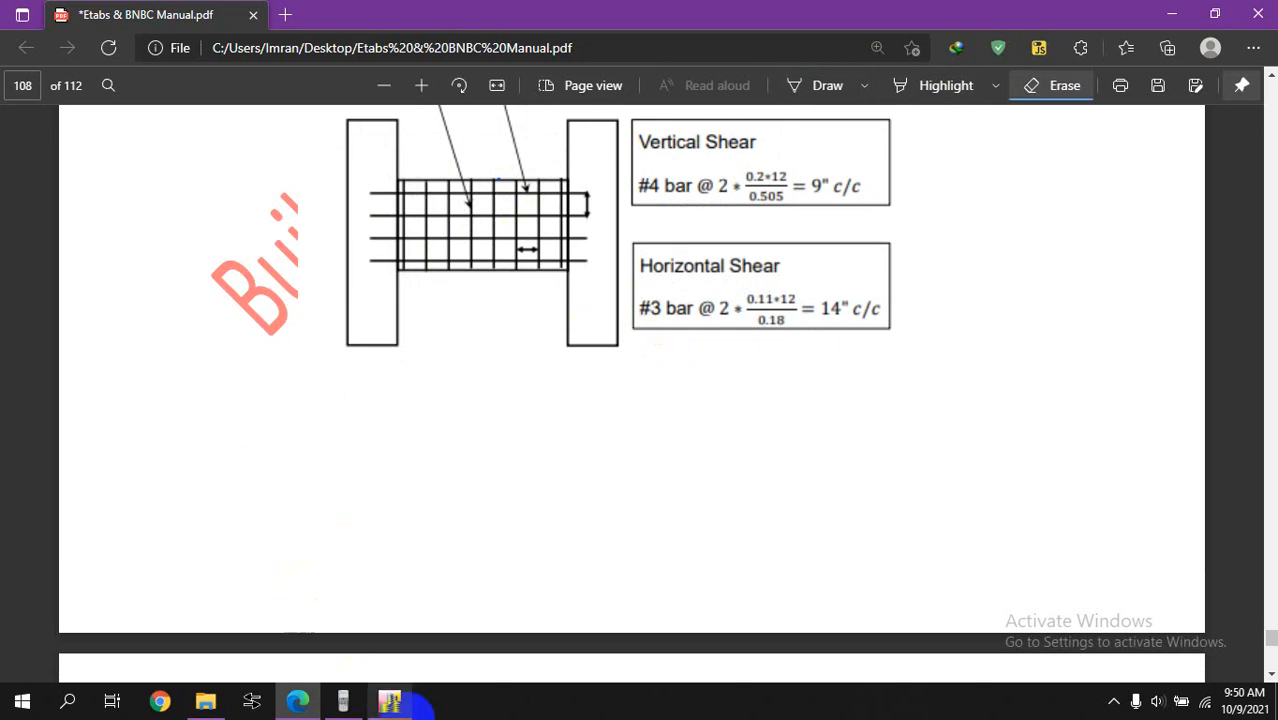
pyautogui.moveTo(207, 700)
pyautogui.click(228, 612)
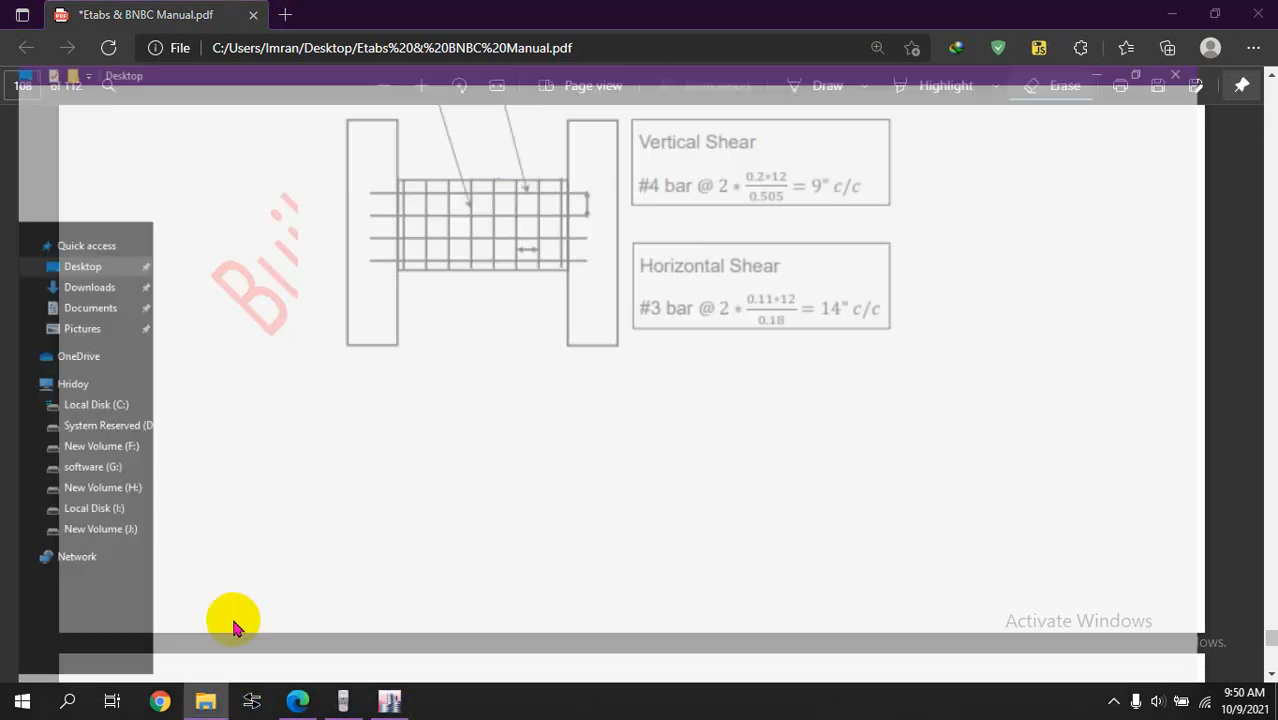
pyautogui.doubleClick(988, 288)
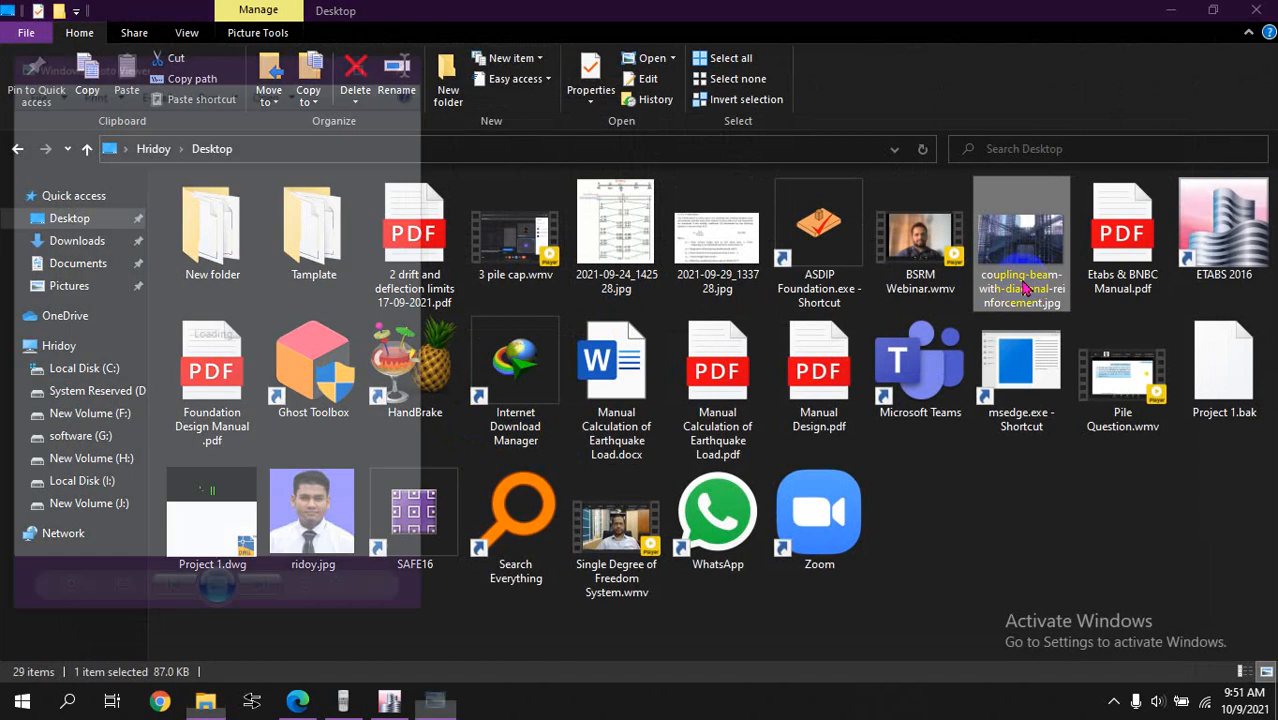
pyautogui.click(393, 63)
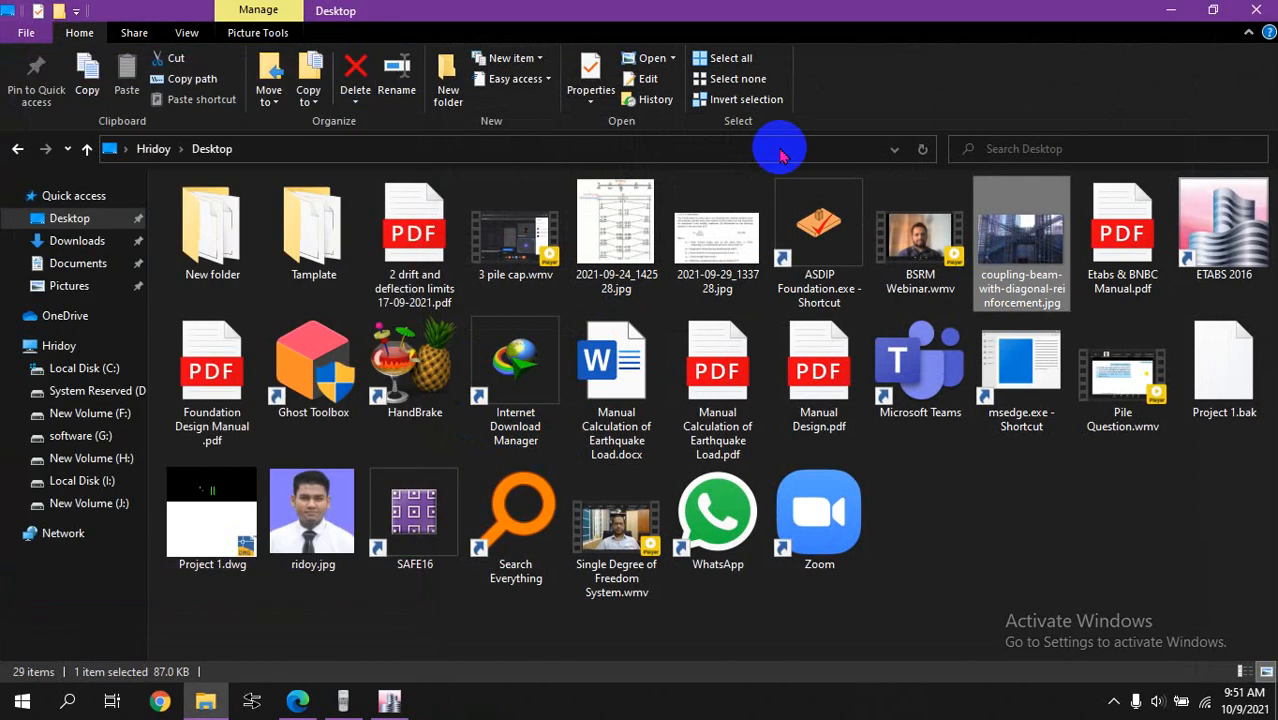
pyautogui.doubleClick(1000, 248)
pyautogui.click(370, 58)
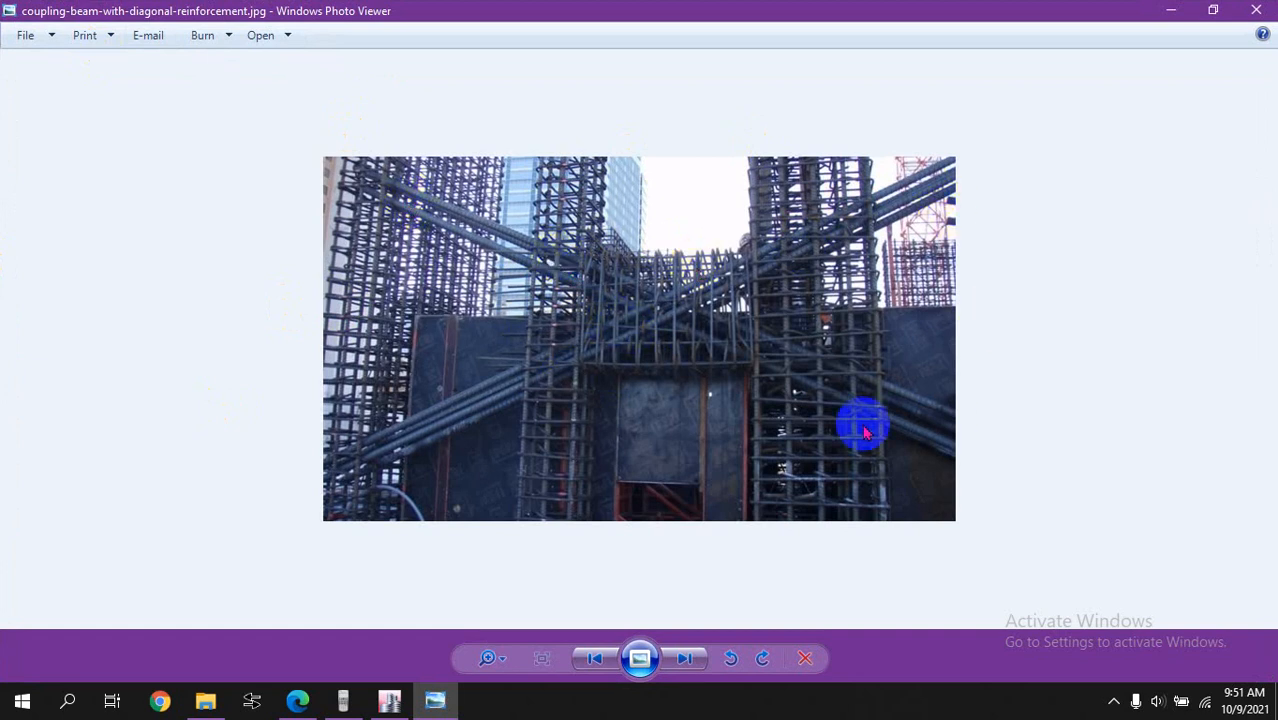
pyautogui.click(1170, 12)
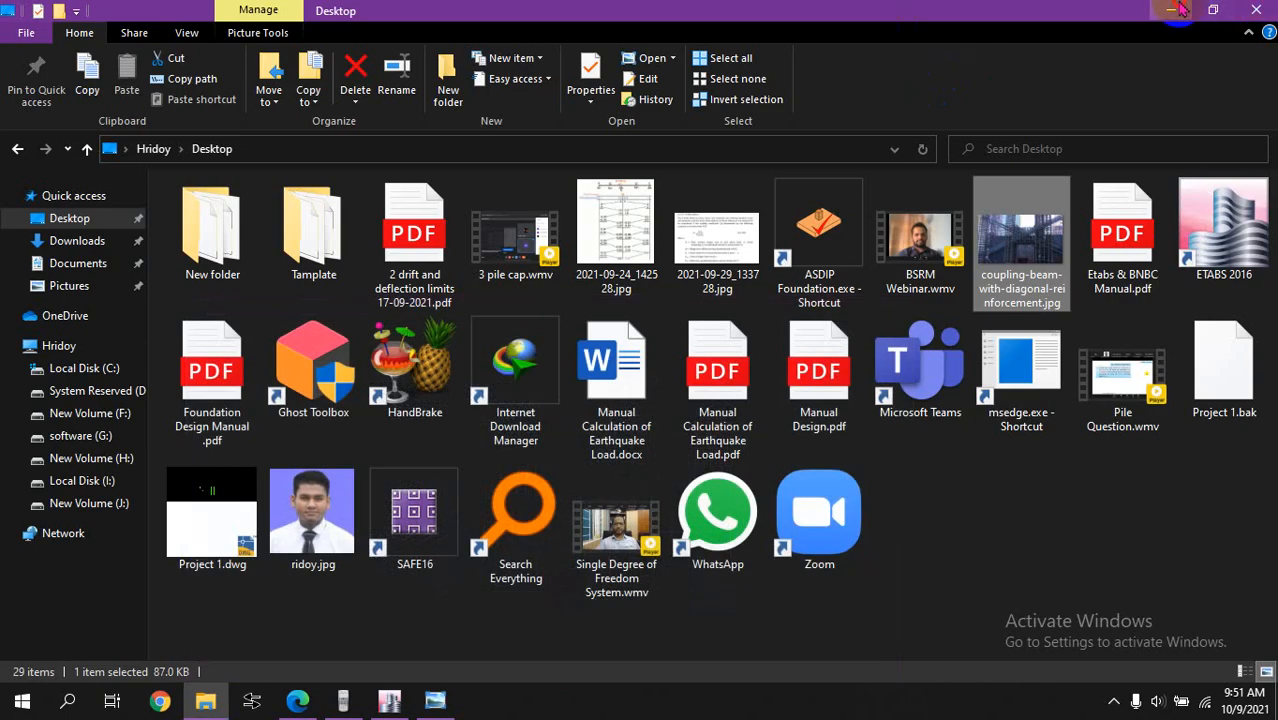
pyautogui.click(1172, 10)
# Step: Compare the manual's Diagonal Shear Design example on page 109 with the Diagonal Reinforcement table in the ETABS design details
pyautogui.scroll(-5, 362, 405)
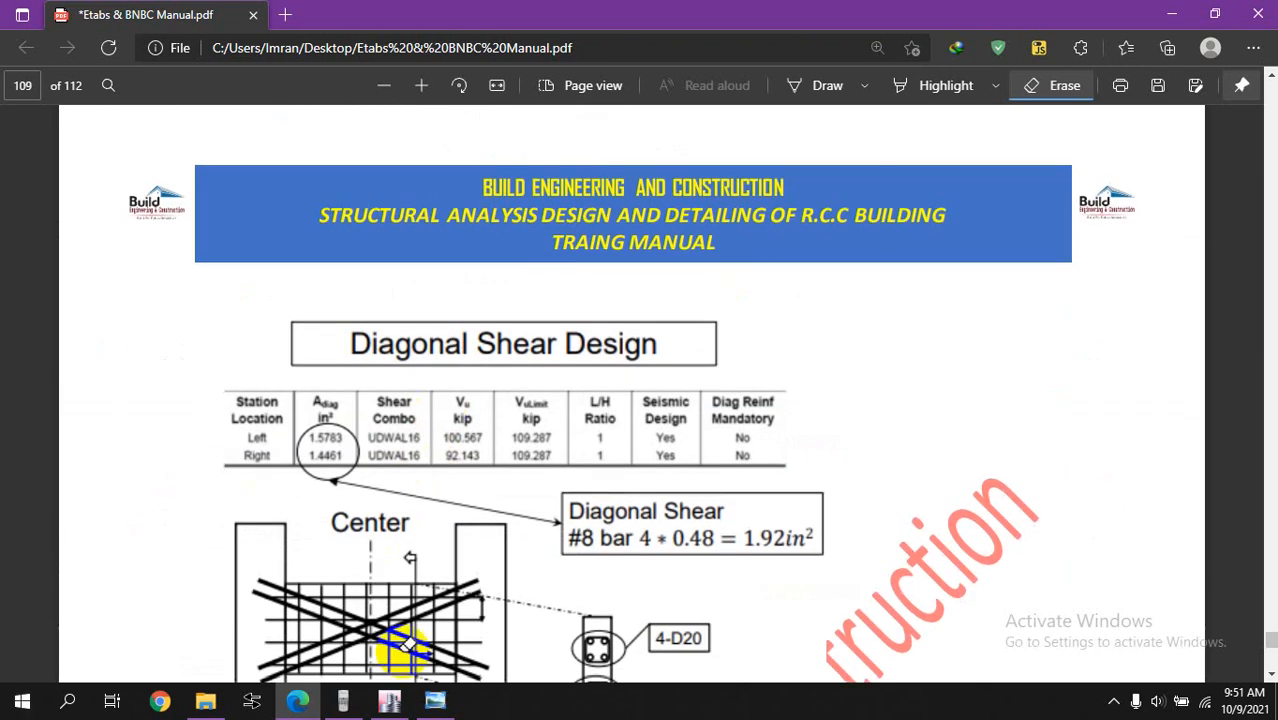
pyautogui.click(389, 700)
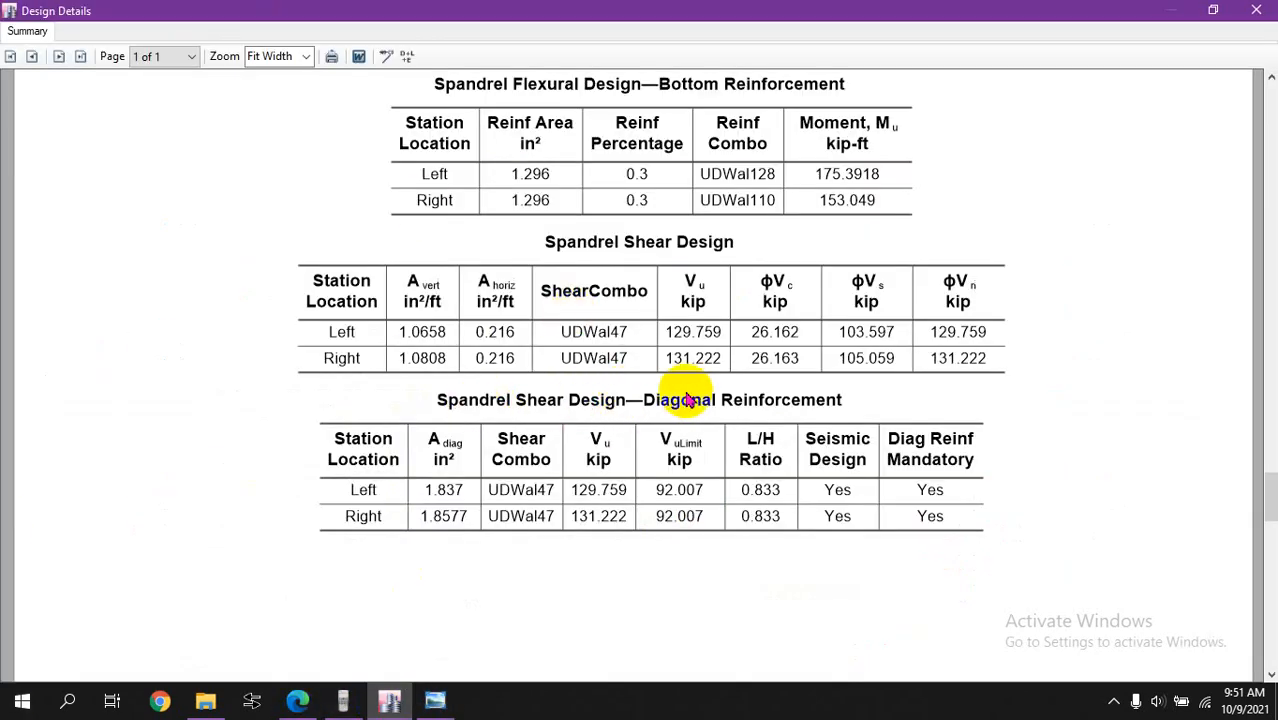
pyautogui.scroll(-3, 582, 390)
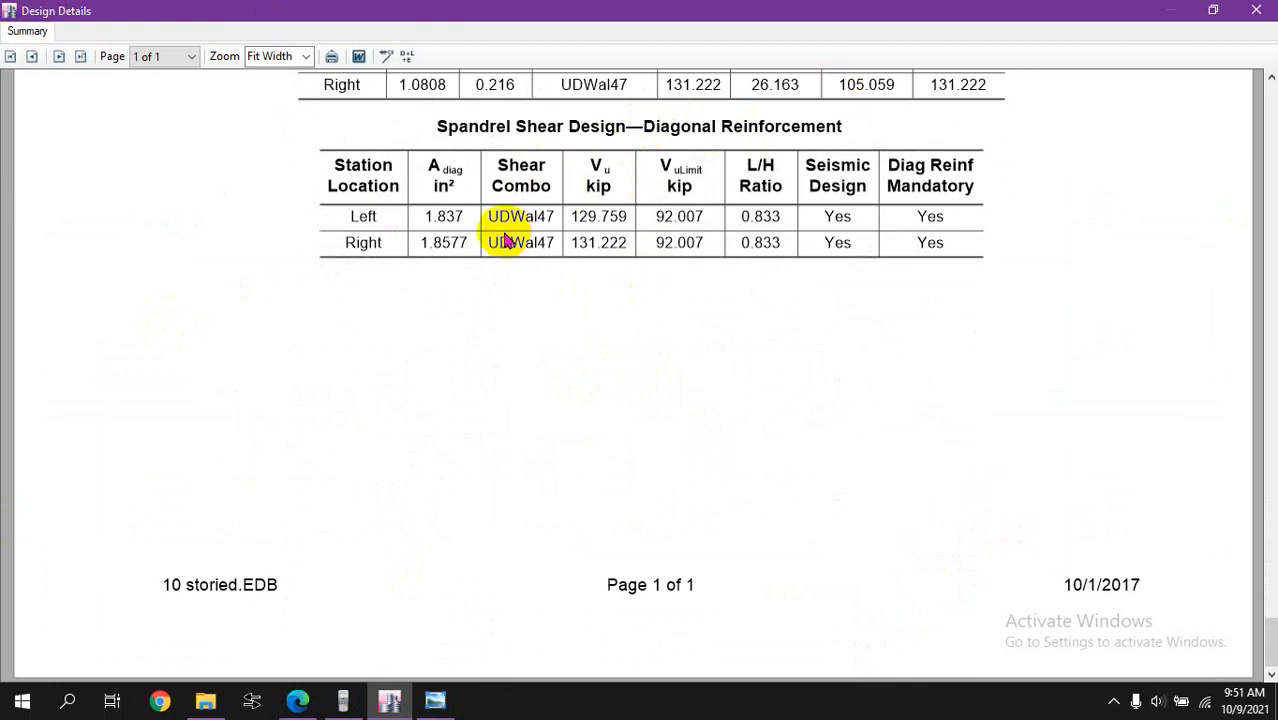
pyautogui.click(343, 700)
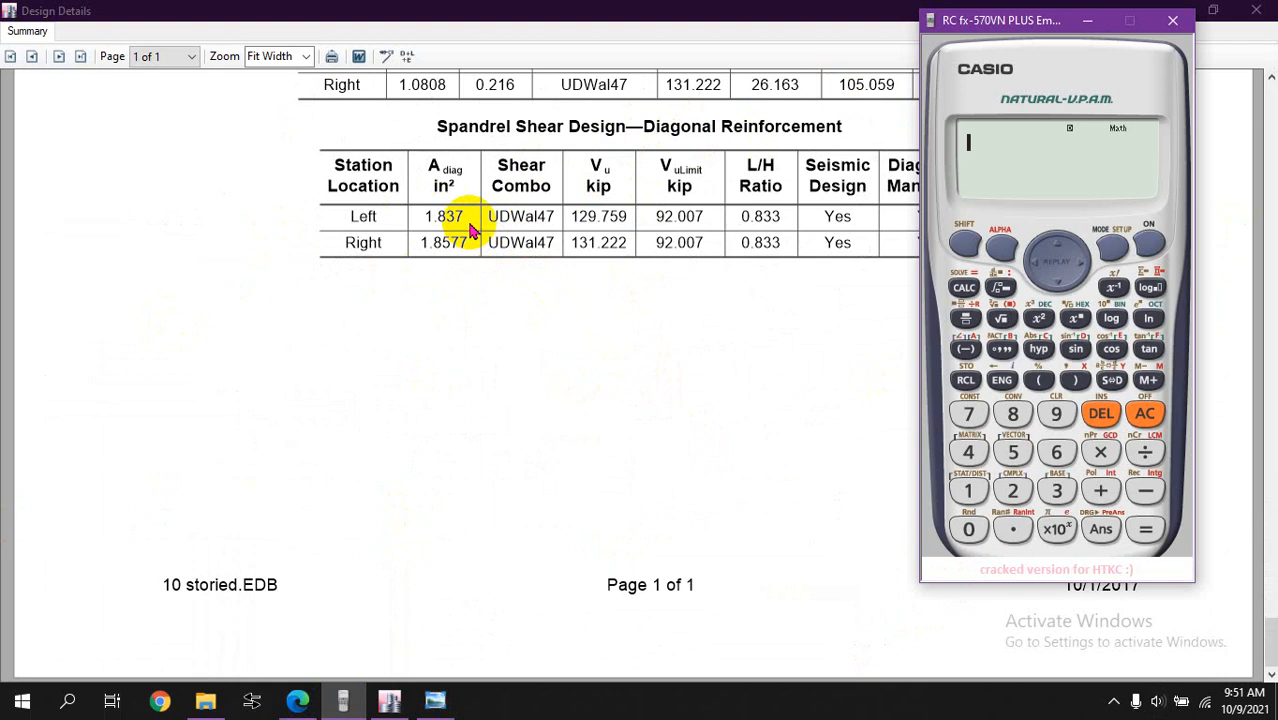
pyautogui.click(298, 699)
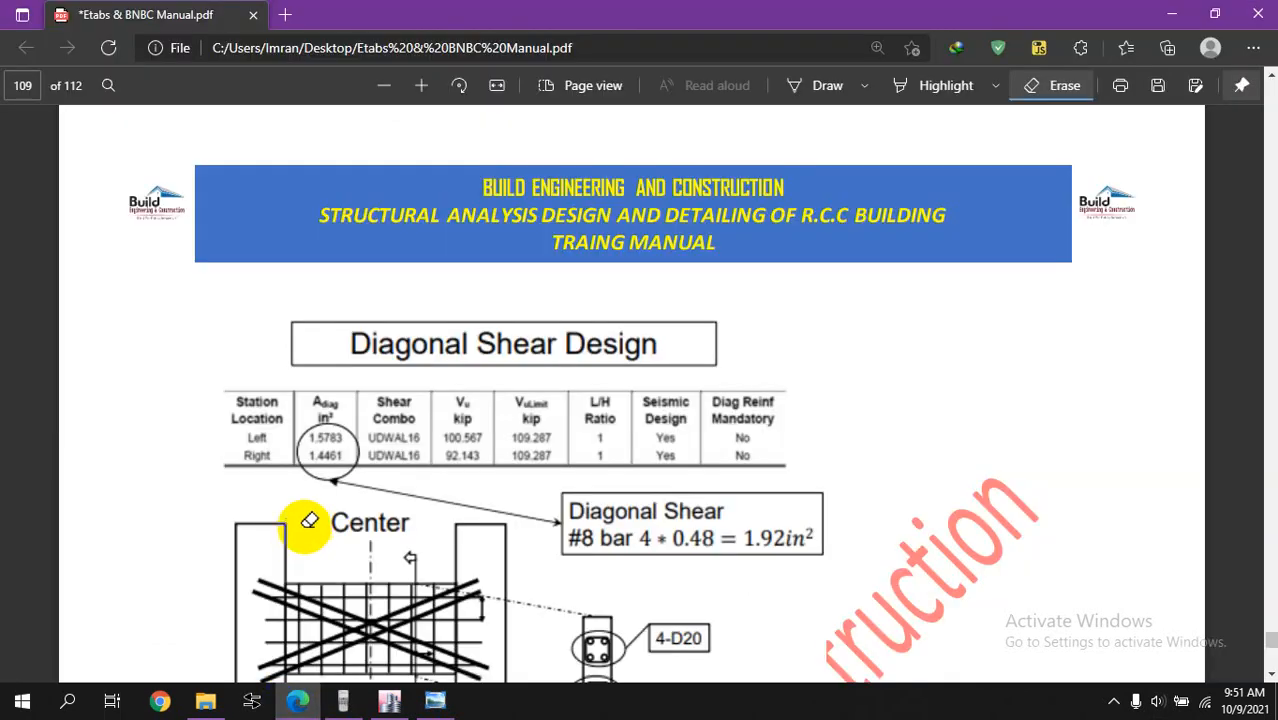
pyautogui.scroll(-2, 365, 428)
pyautogui.scroll(1, 385, 400)
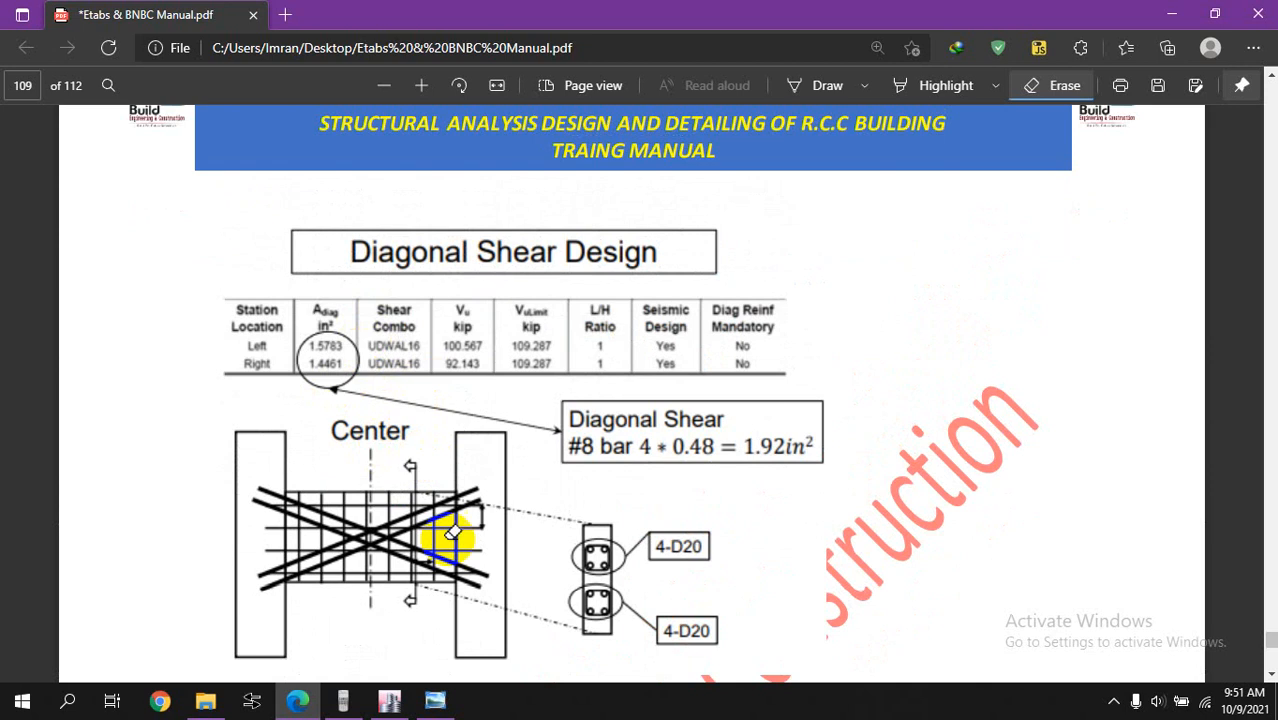
pyautogui.click(395, 700)
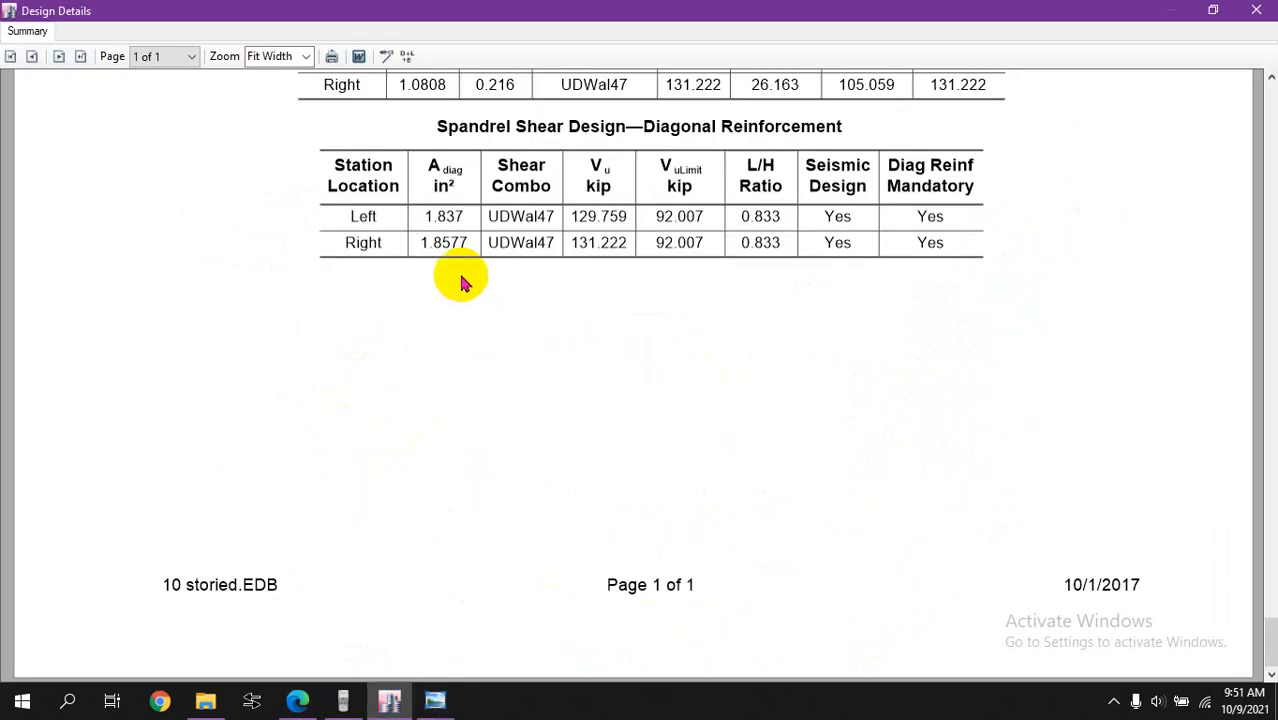
pyautogui.click(297, 700)
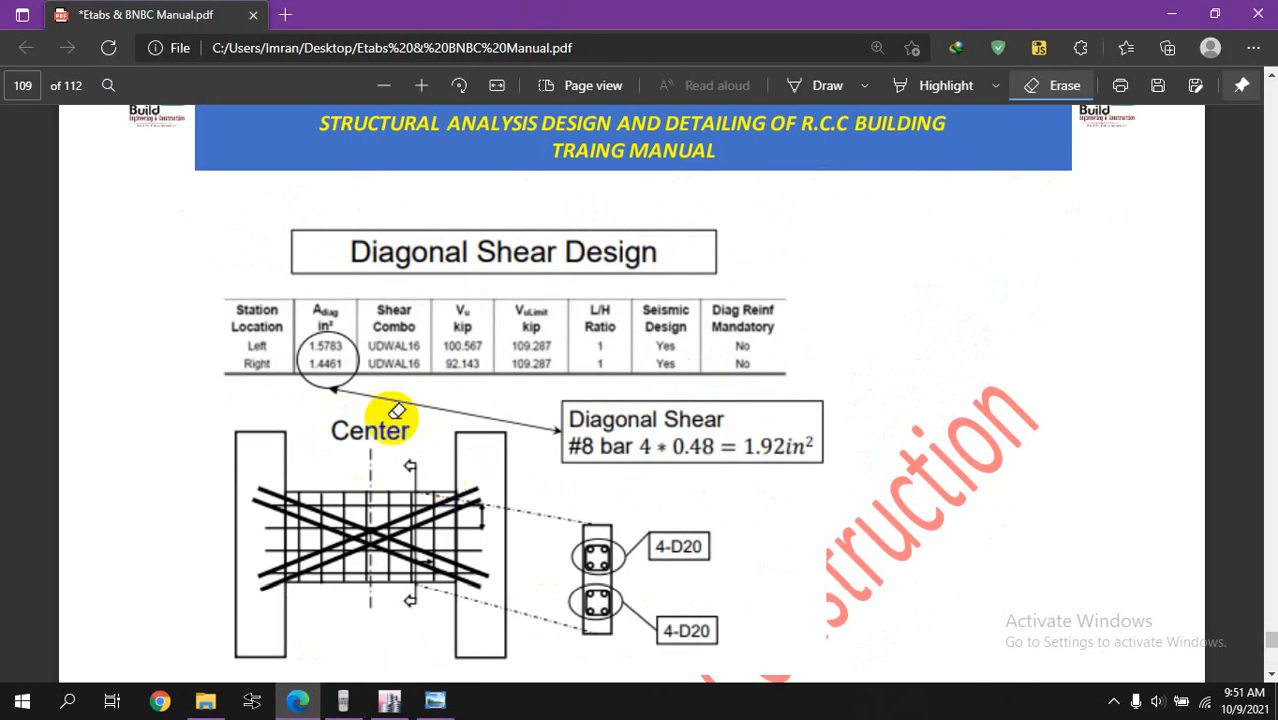
# Step: Return to ETABS and compute the number of diagonal bars as the fraction 1.8577 over .48 in the Casio calculator emulator
pyautogui.click(389, 700)
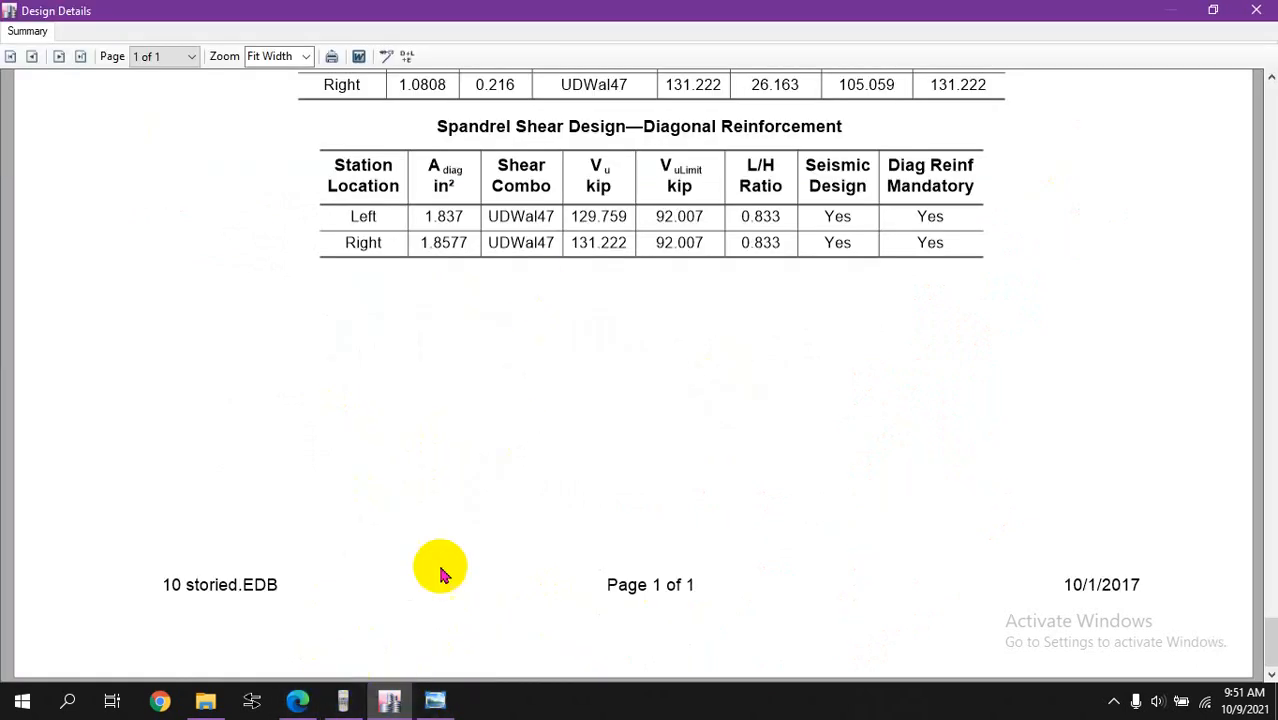
pyautogui.click(343, 700)
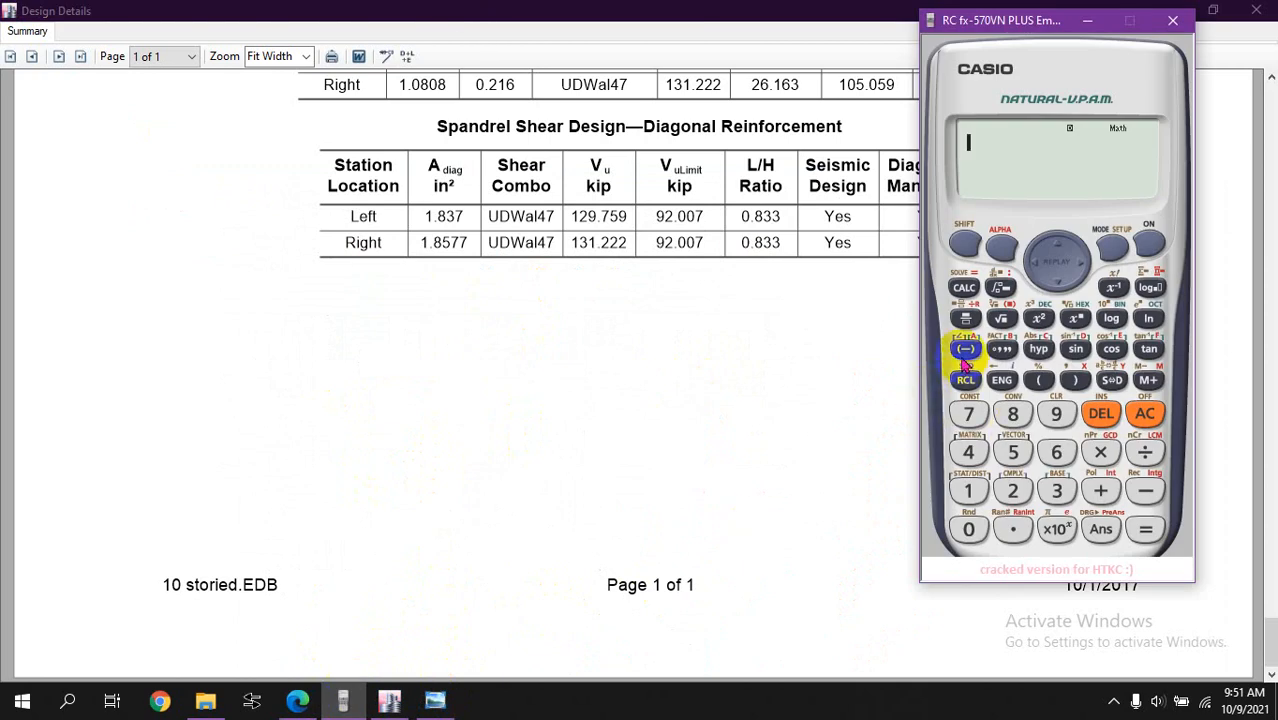
pyautogui.click(962, 497)
pyautogui.click(1013, 530)
pyautogui.click(1013, 414)
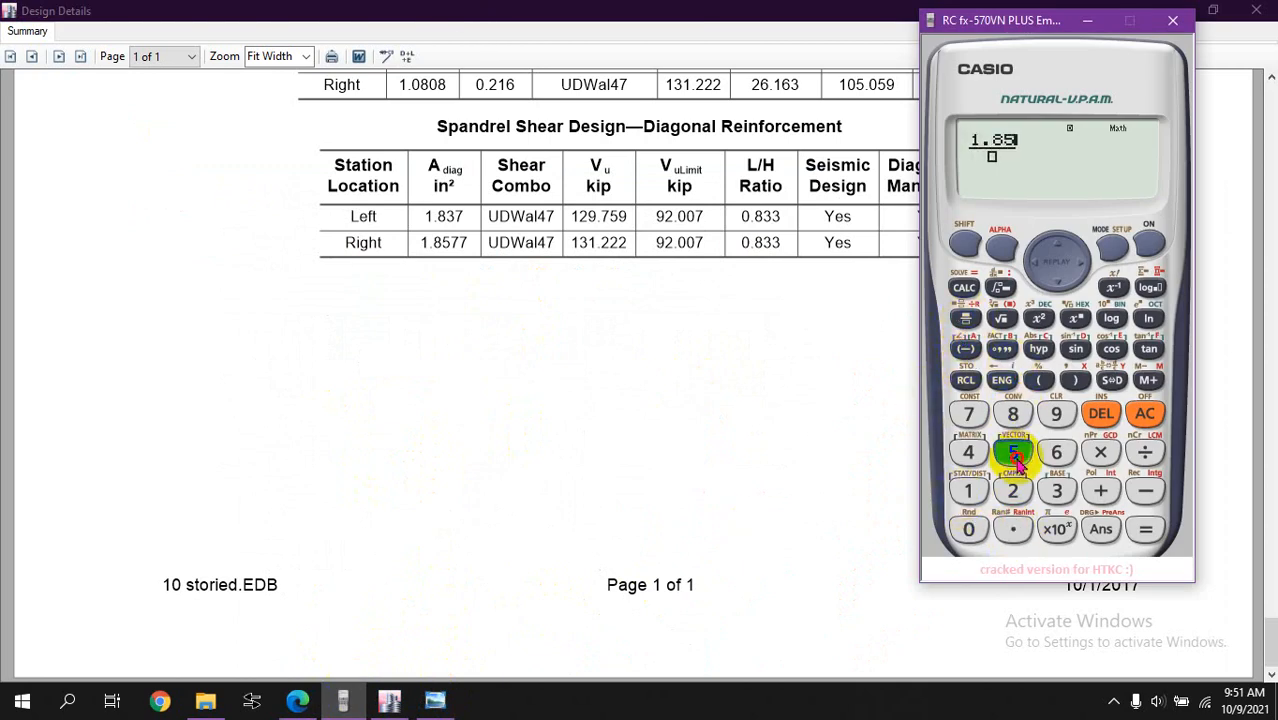
pyautogui.click(1013, 451)
pyautogui.click(970, 414)
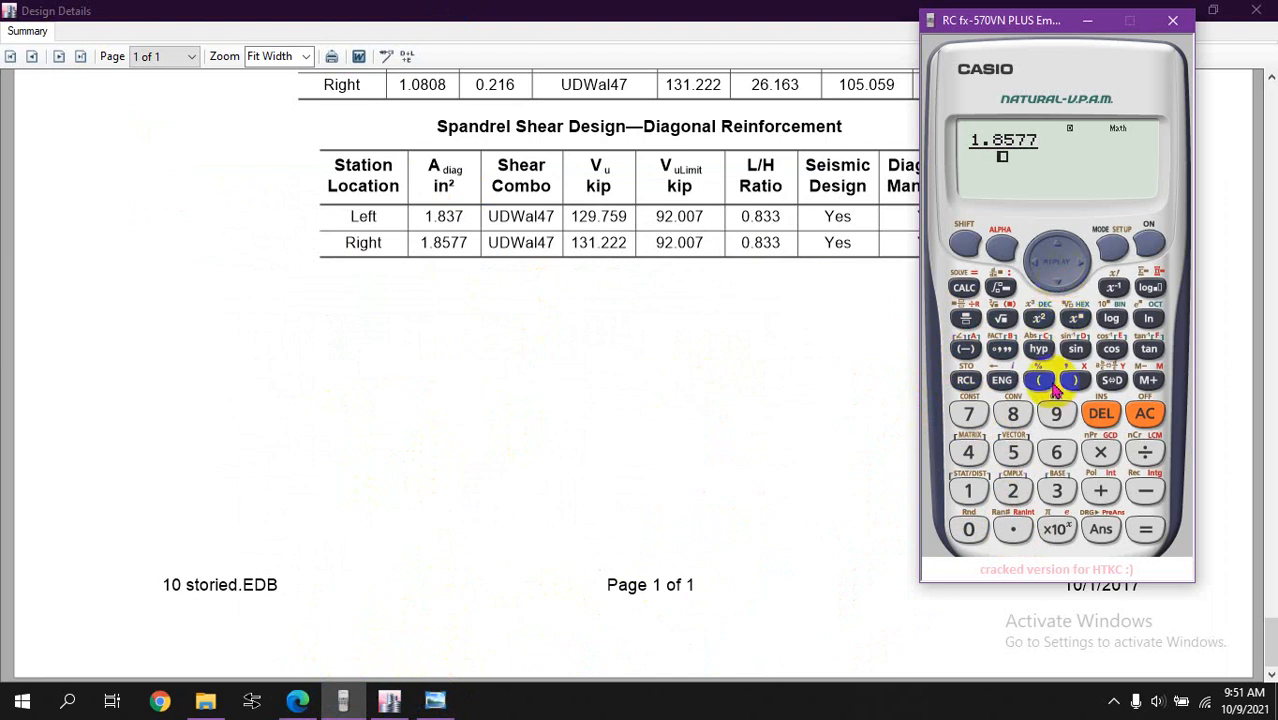
pyautogui.click(1013, 527)
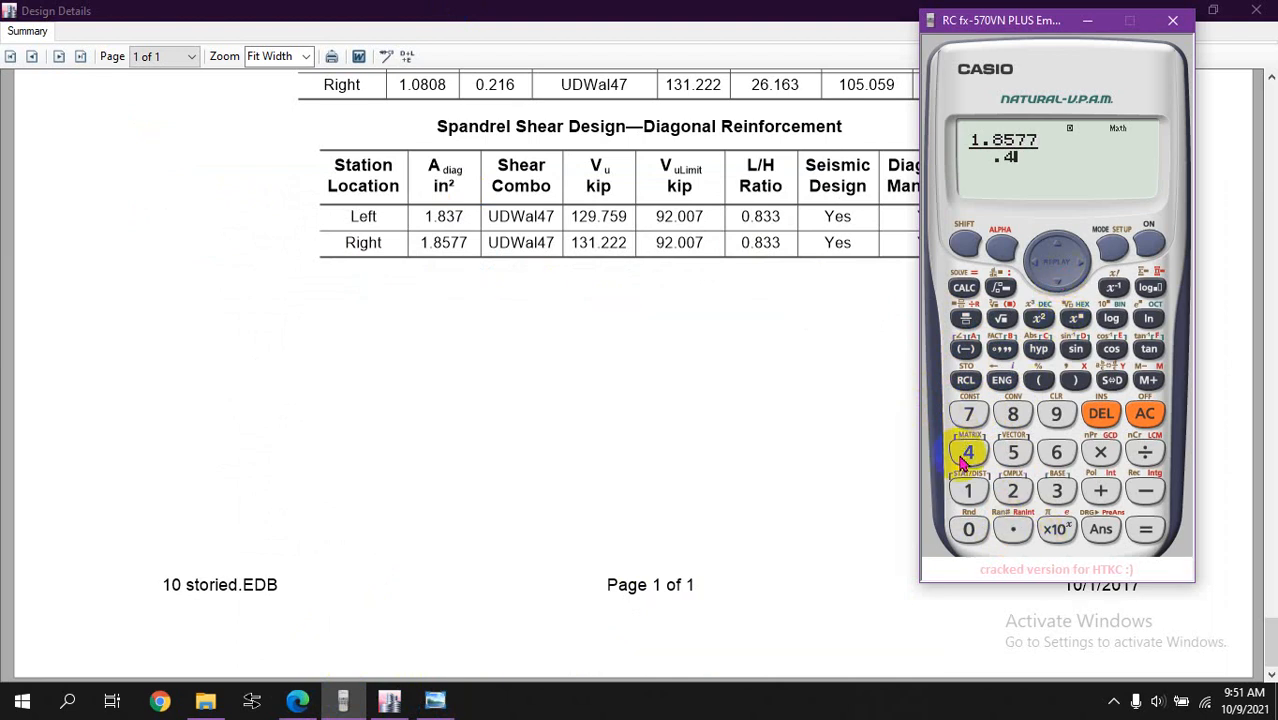
pyautogui.click(1012, 415)
pyautogui.click(1146, 533)
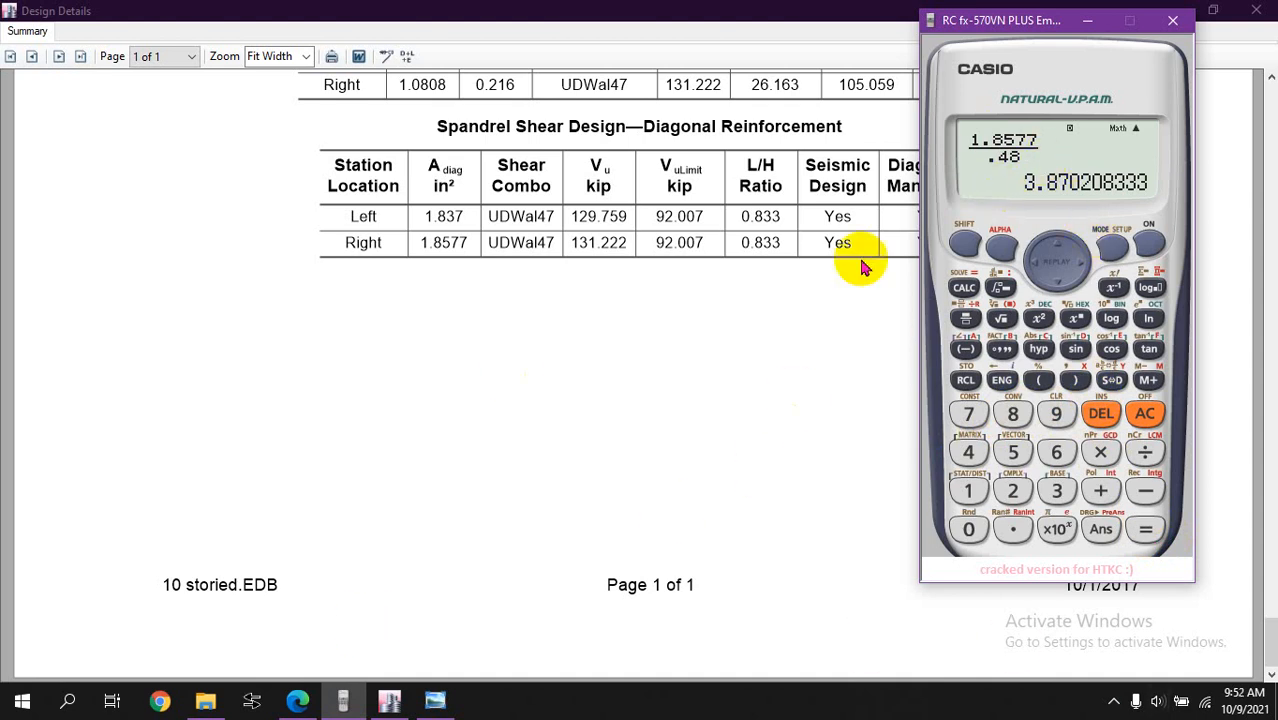
# Step: Switch to the manual PDF, trace the section line on the Diagonal Shear Design drawing, and circle both 4-D20 bar groups
pyautogui.click(300, 698)
pyautogui.scroll(-2, 514, 490)
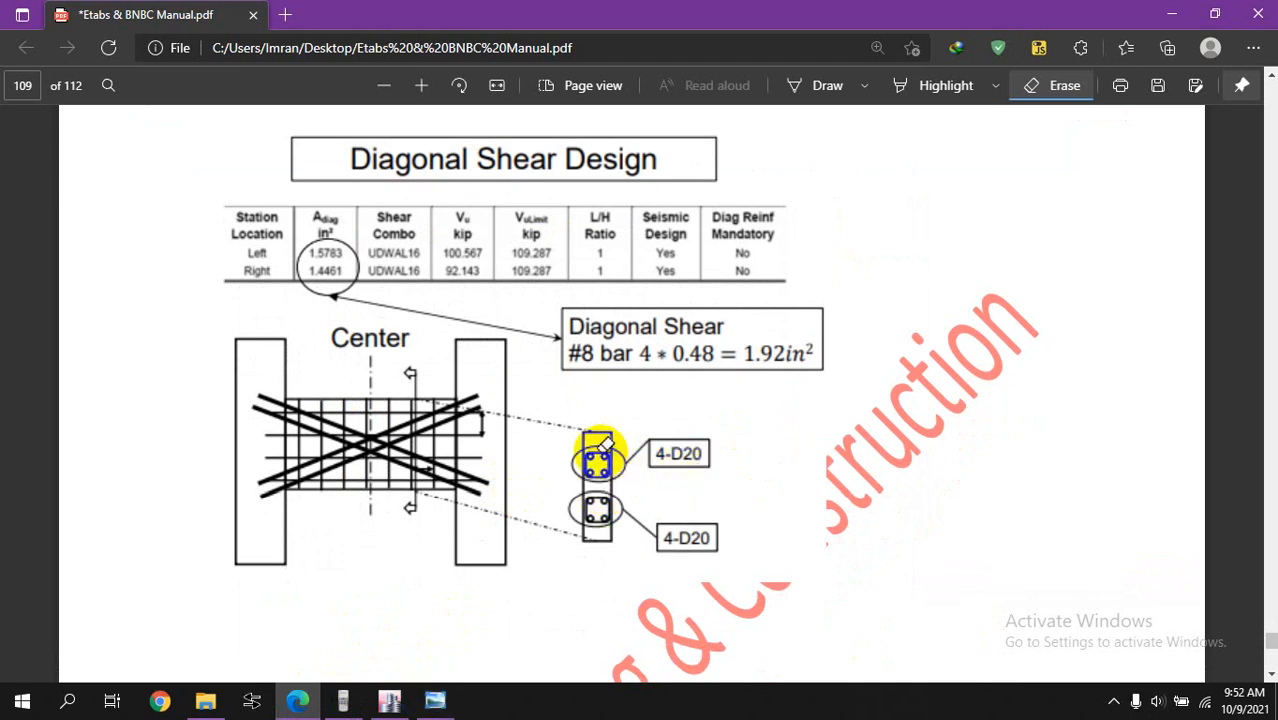
pyautogui.click(356, 418)
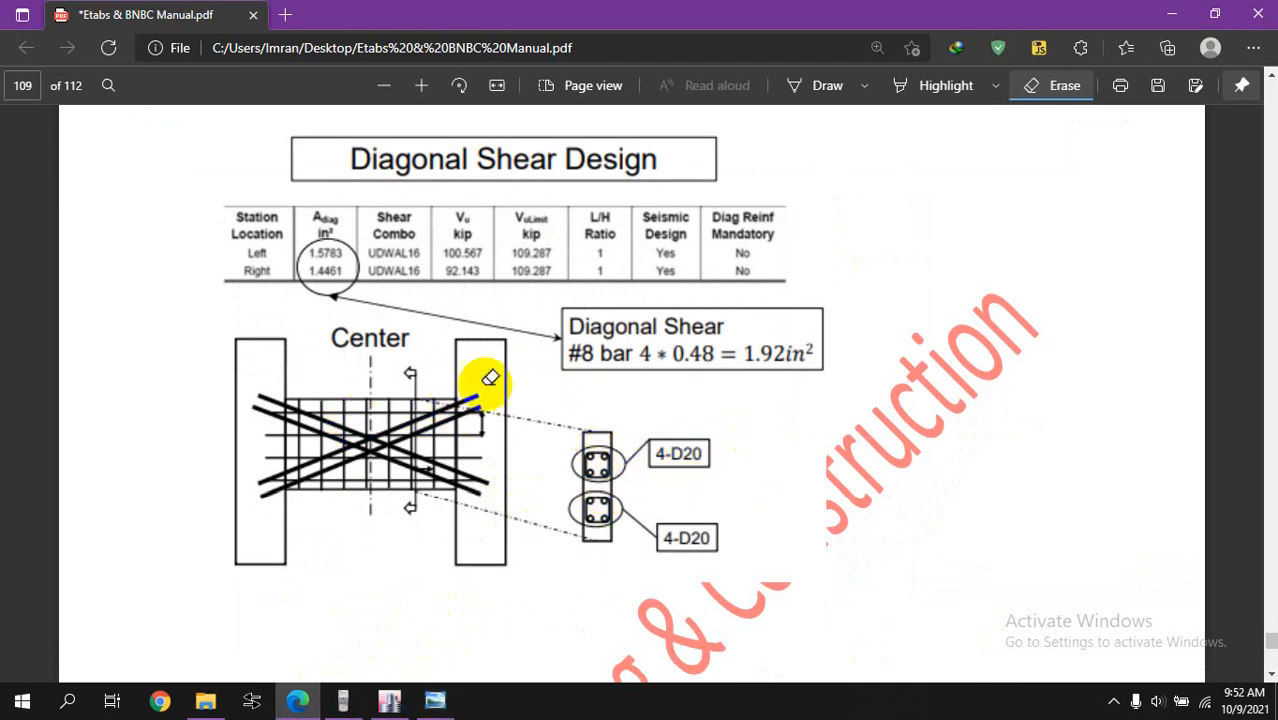
pyautogui.click(828, 86)
pyautogui.moveTo(413, 371); pyautogui.dragTo(413, 494)
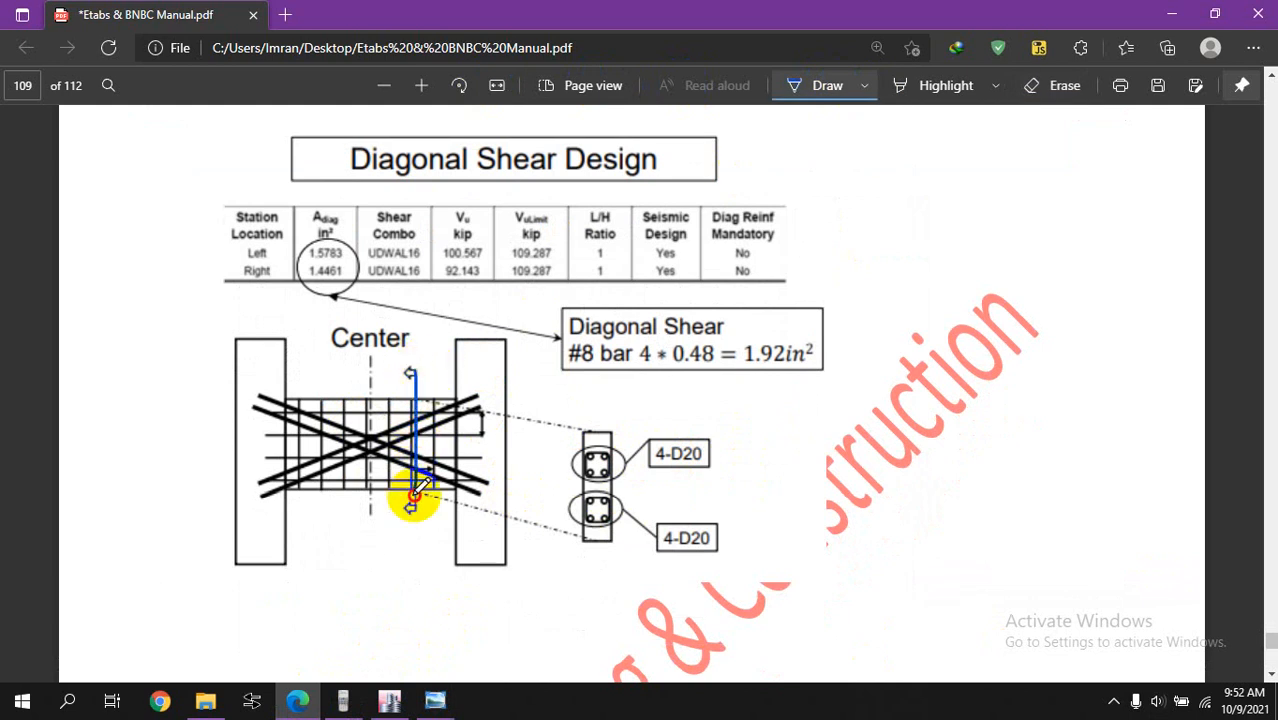
pyautogui.moveTo(600, 445)
pyautogui.mouseDown()
pyautogui.moveTo(585, 457)
pyautogui.moveTo(598, 500)
pyautogui.moveTo(607, 437)
pyautogui.mouseUp()
pyautogui.moveTo(597, 490)
pyautogui.mouseDown()
pyautogui.moveTo(585, 528)
pyautogui.moveTo(605, 528)
pyautogui.moveTo(598, 492)
pyautogui.mouseUp()
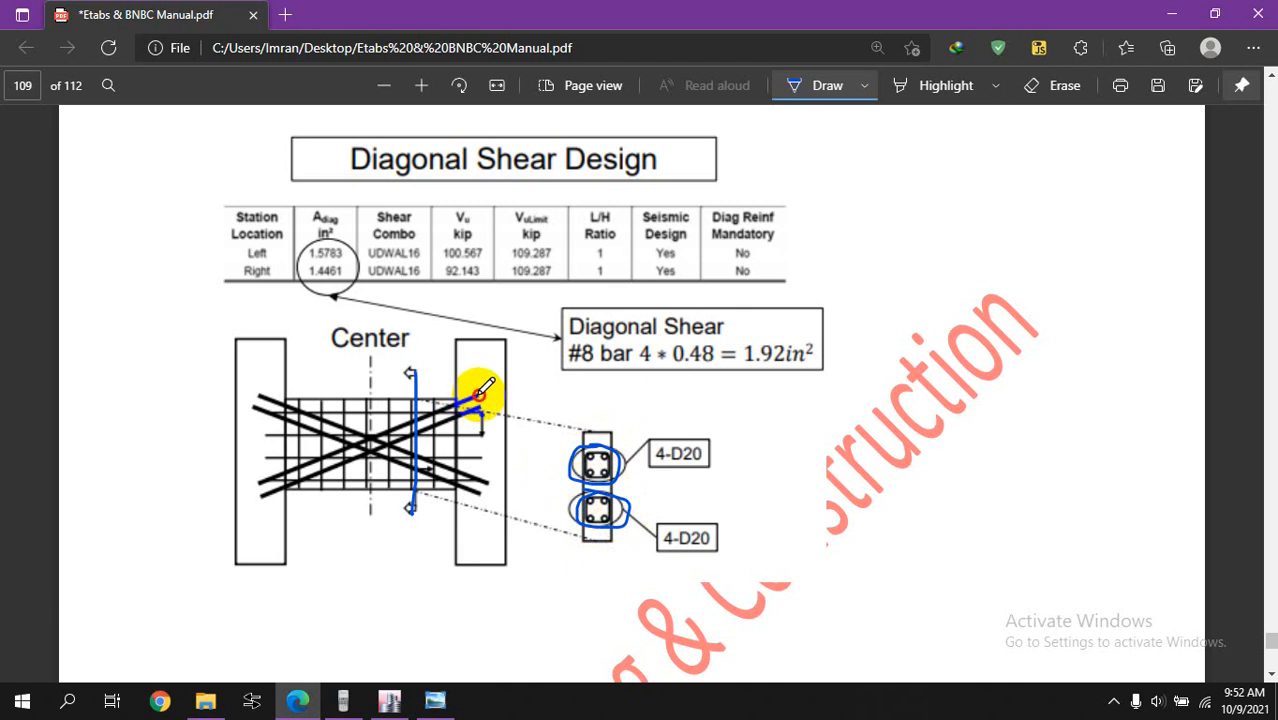